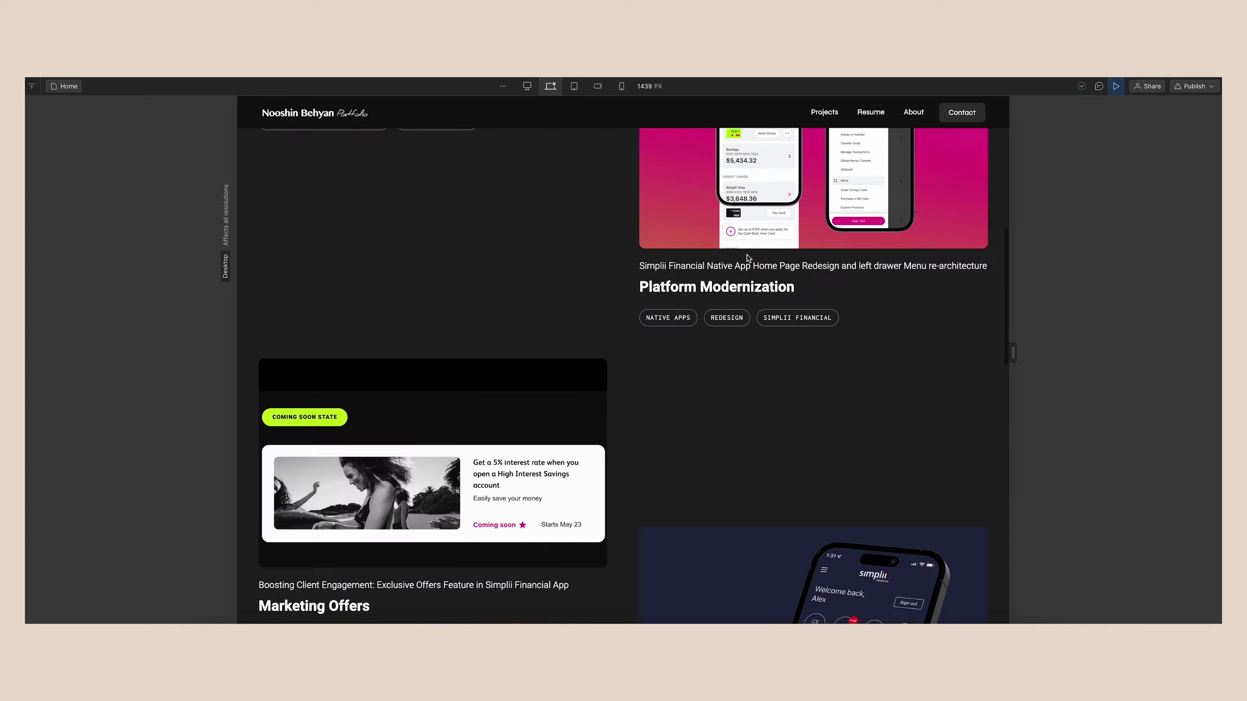
{"action": "scroll", "coordinate": [747, 258], "scroll_direction": "down", "scroll_amount": 15}
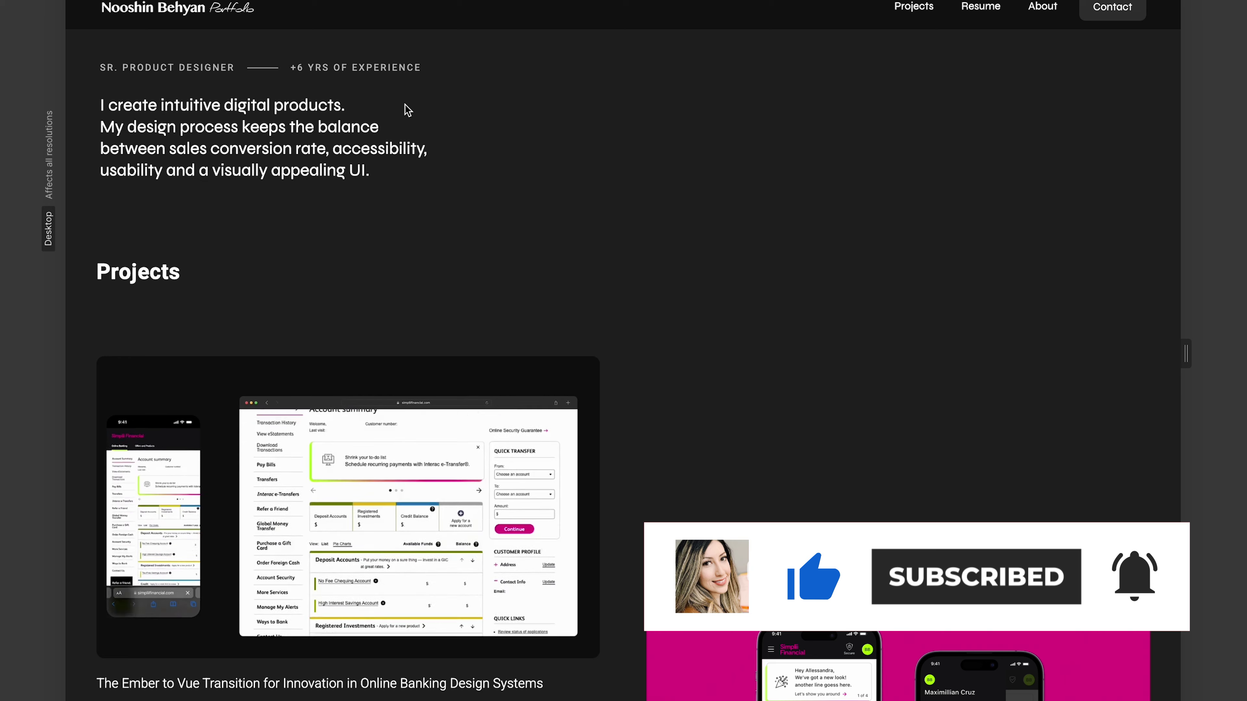
- Scroll to the feature list and expand 'Style your site exactly how you want' to show its description
{"action": "scroll", "coordinate": [412, 267], "scroll_direction": "down", "scroll_amount": 4}
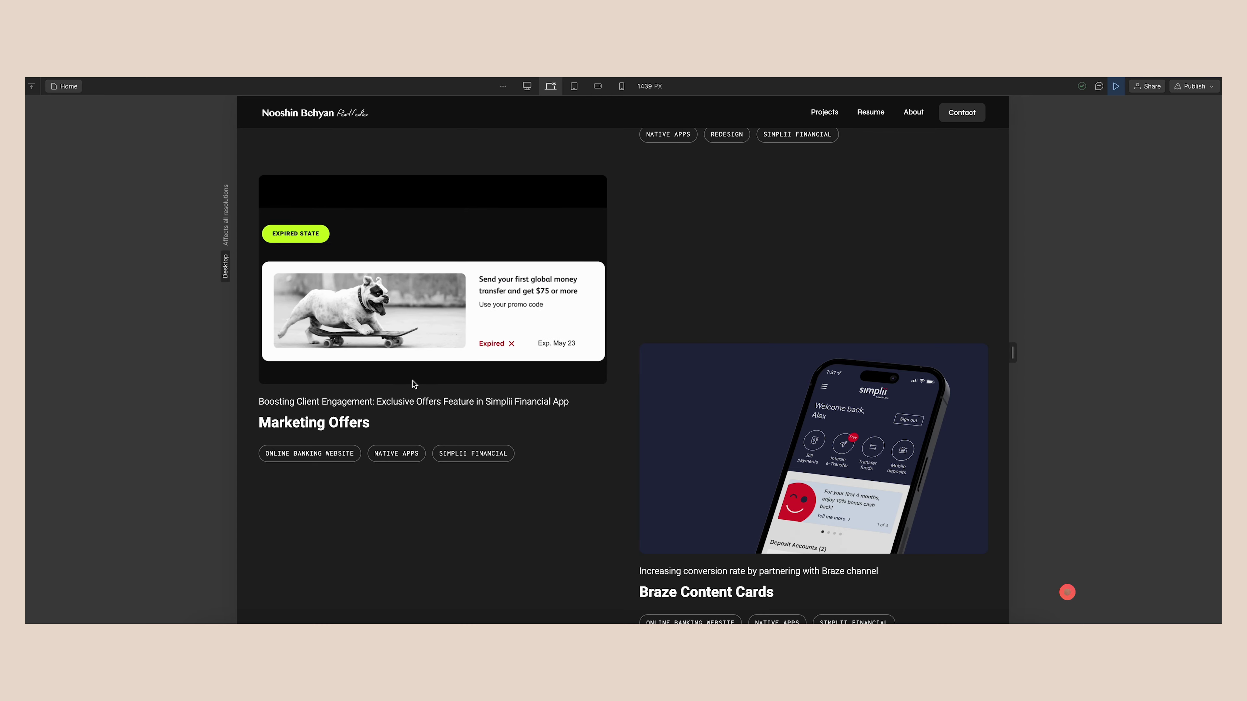
{"action": "scroll", "coordinate": [432, 398], "scroll_direction": "down", "scroll_amount": 4}
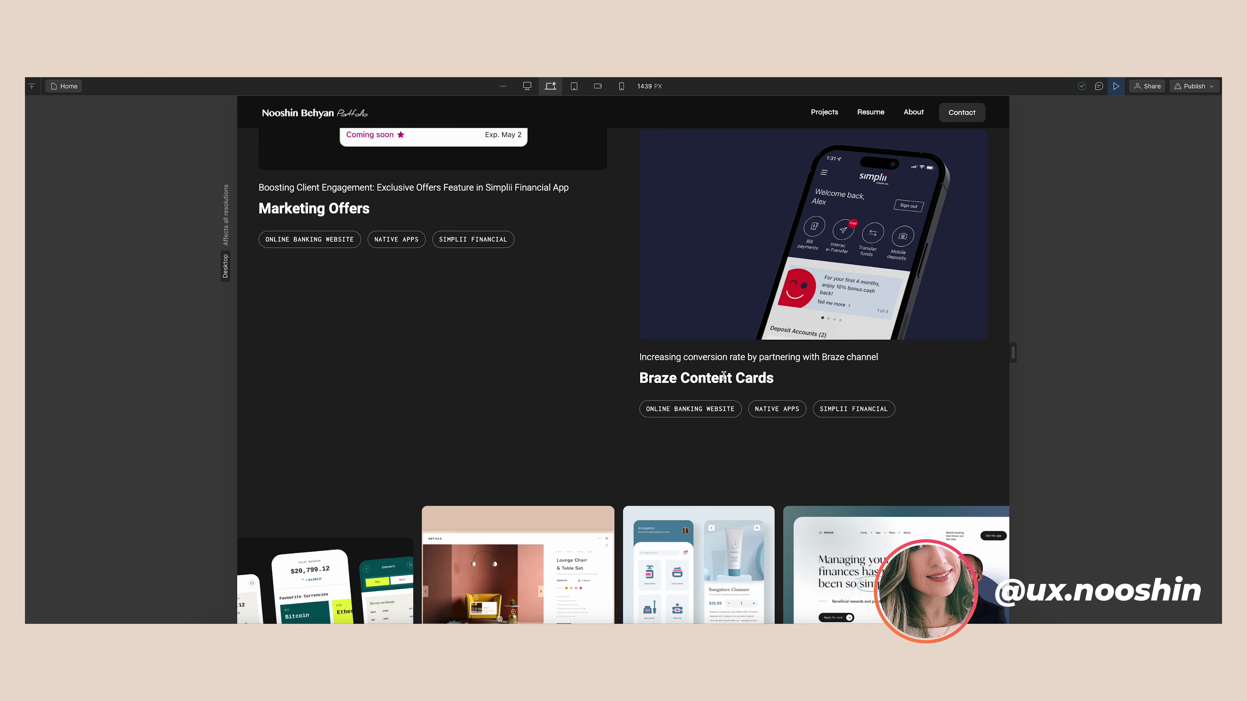
{"action": "scroll", "coordinate": [888, 338], "scroll_direction": "down", "scroll_amount": 5}
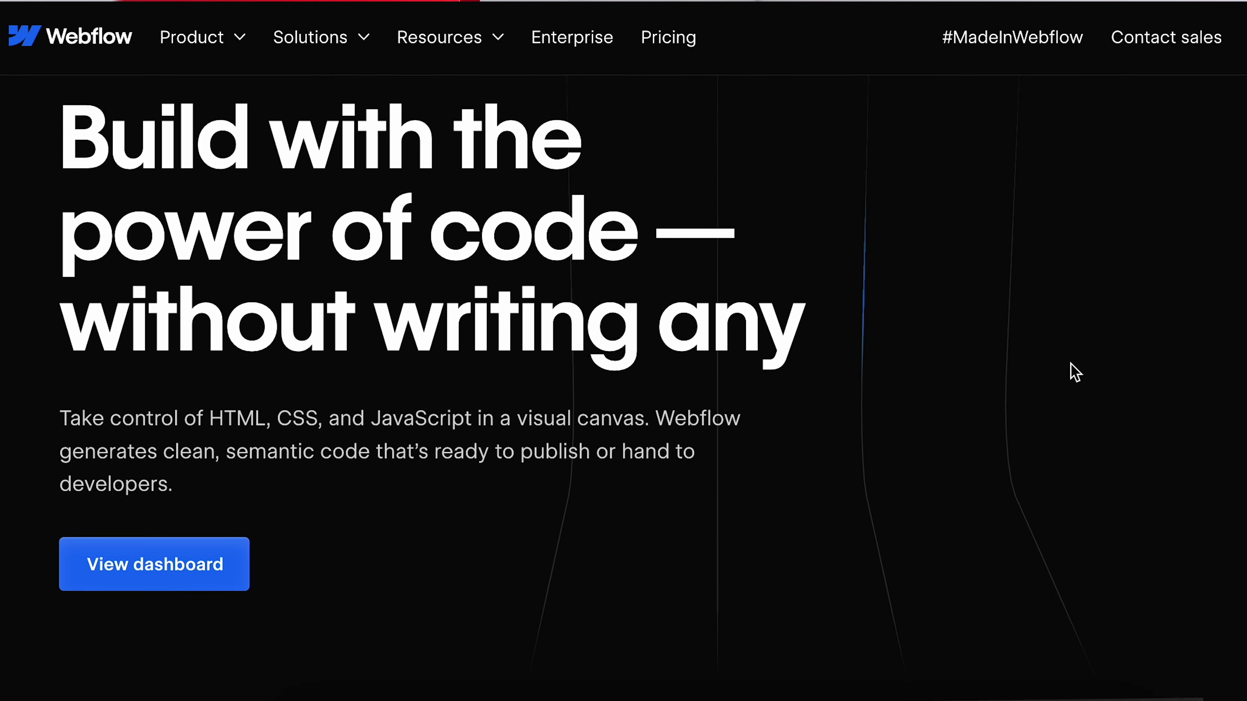
{"action": "scroll", "coordinate": [1075, 374], "scroll_direction": "up", "scroll_amount": 5}
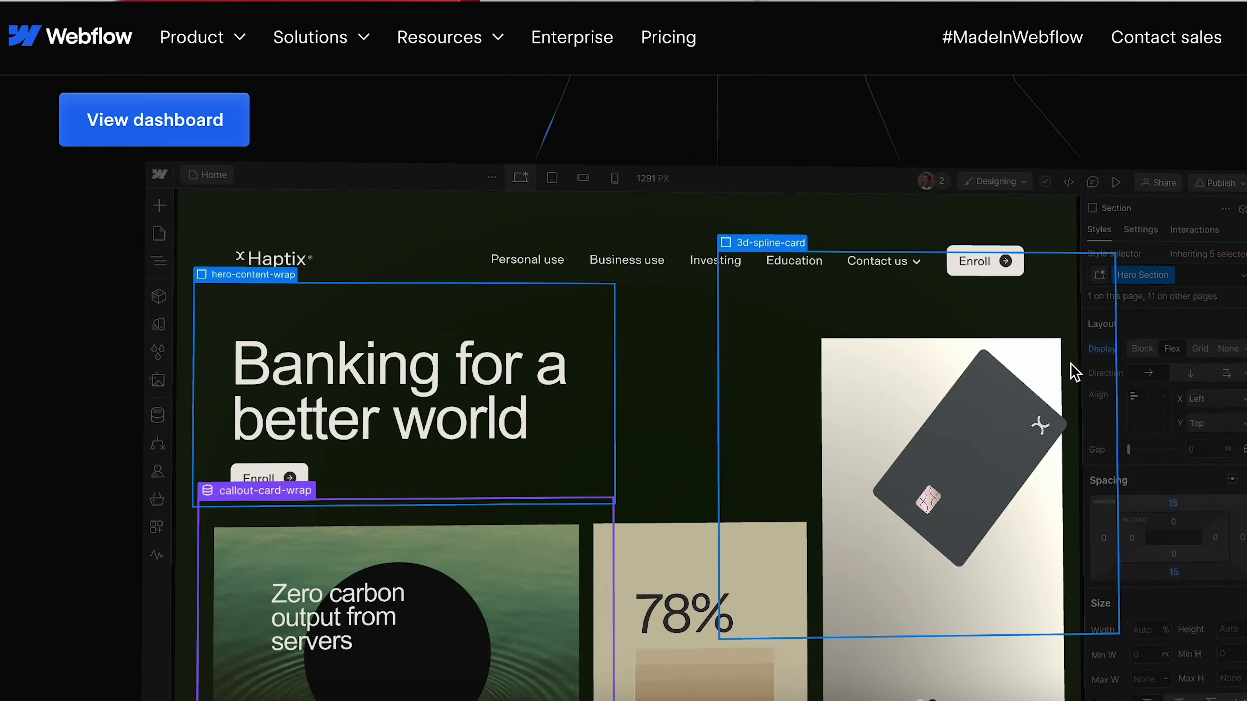
{"action": "scroll", "coordinate": [1075, 374], "scroll_direction": "down", "scroll_amount": 3}
{"action": "scroll", "coordinate": [1074, 373], "scroll_direction": "down", "scroll_amount": 10}
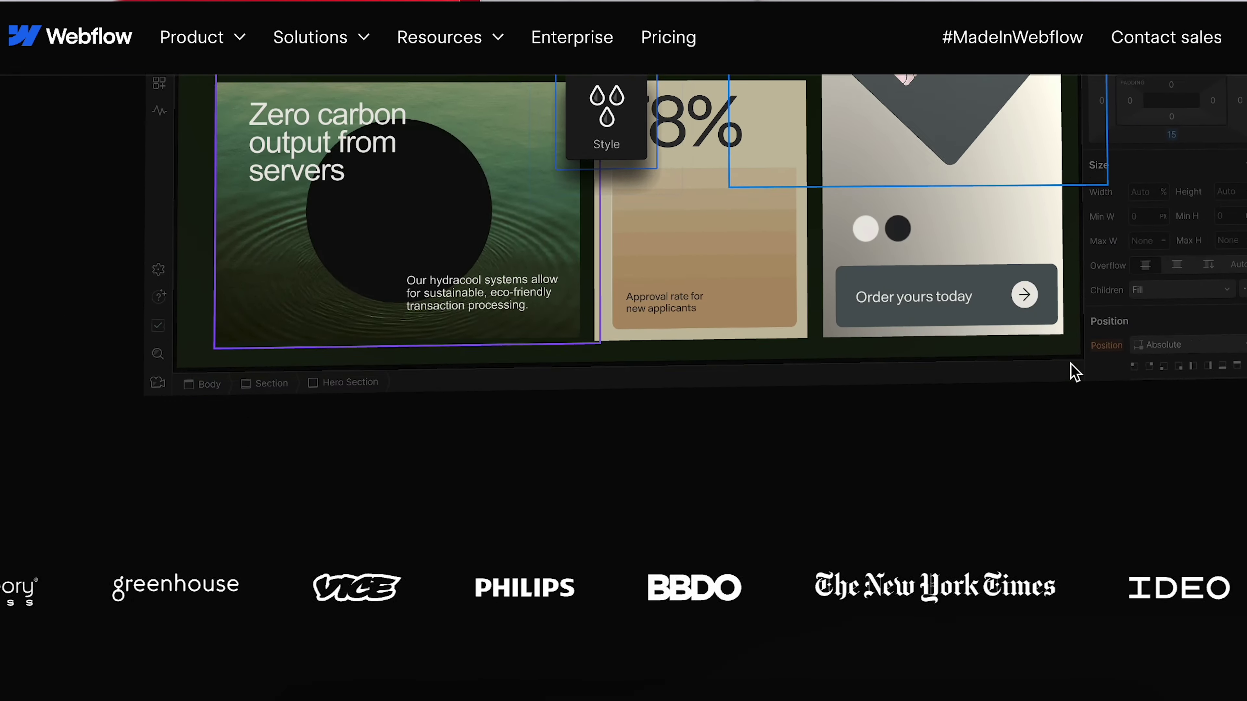
{"action": "scroll", "coordinate": [1074, 372], "scroll_direction": "down", "scroll_amount": 15}
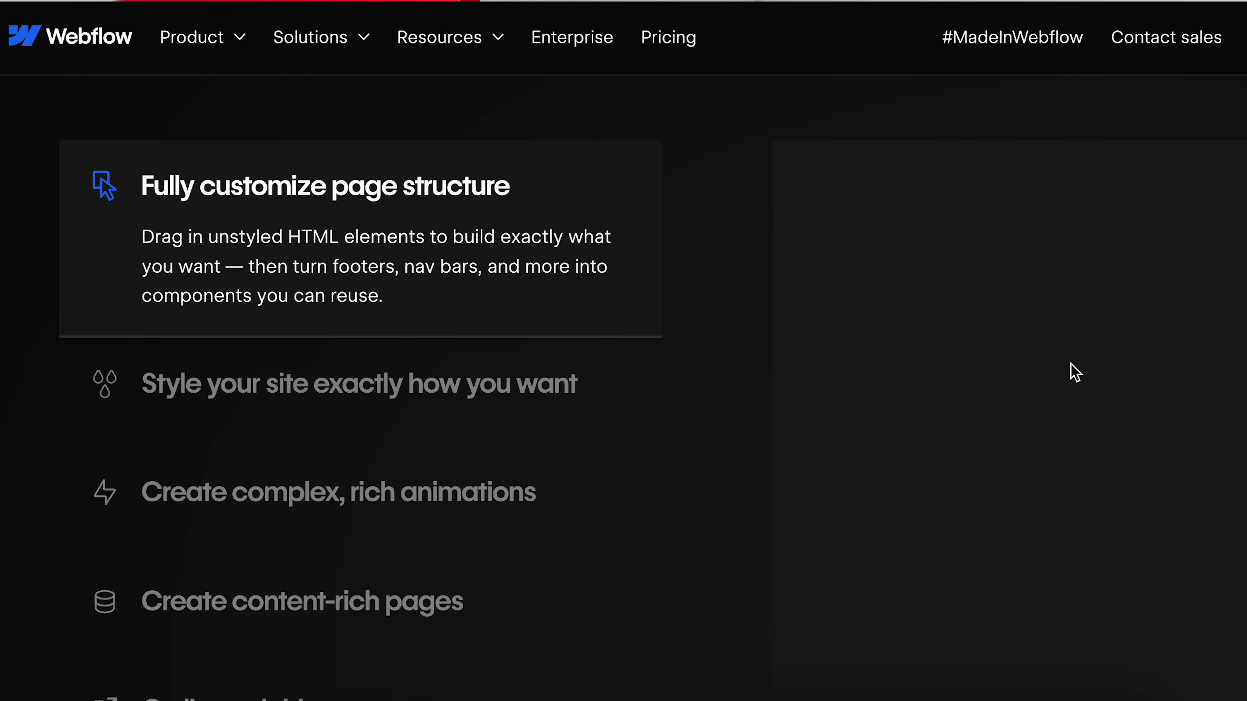
{"action": "scroll", "coordinate": [1074, 372], "scroll_direction": "up", "scroll_amount": 10}
{"action": "scroll", "coordinate": [1074, 372], "scroll_direction": "down", "scroll_amount": 2}
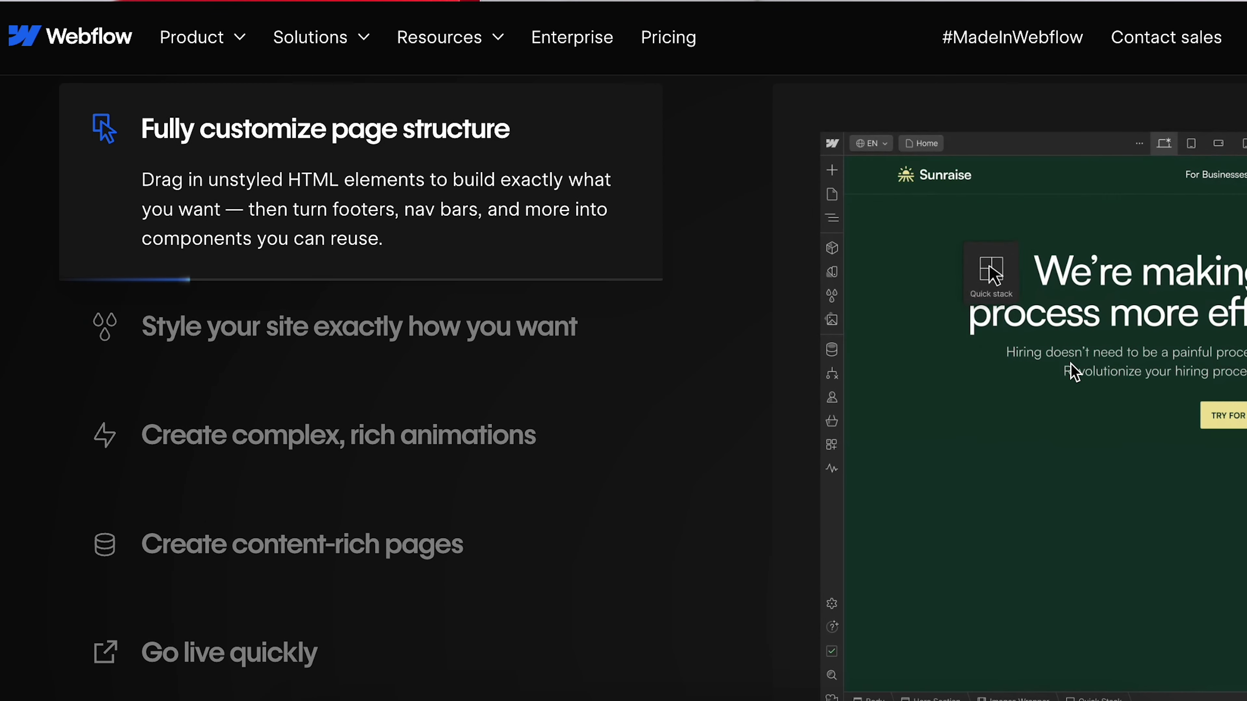
{"action": "left_click", "coordinate": [258, 329]}
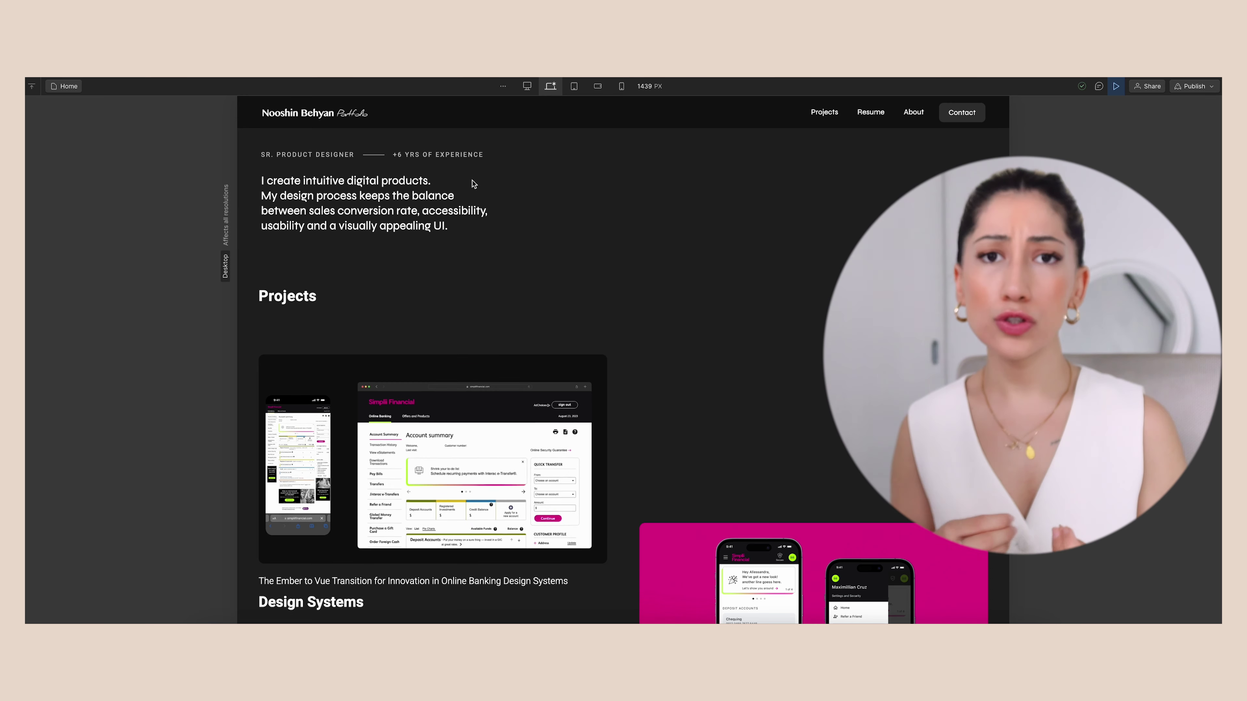
{"action": "scroll", "coordinate": [479, 293], "scroll_direction": "down", "scroll_amount": 3}
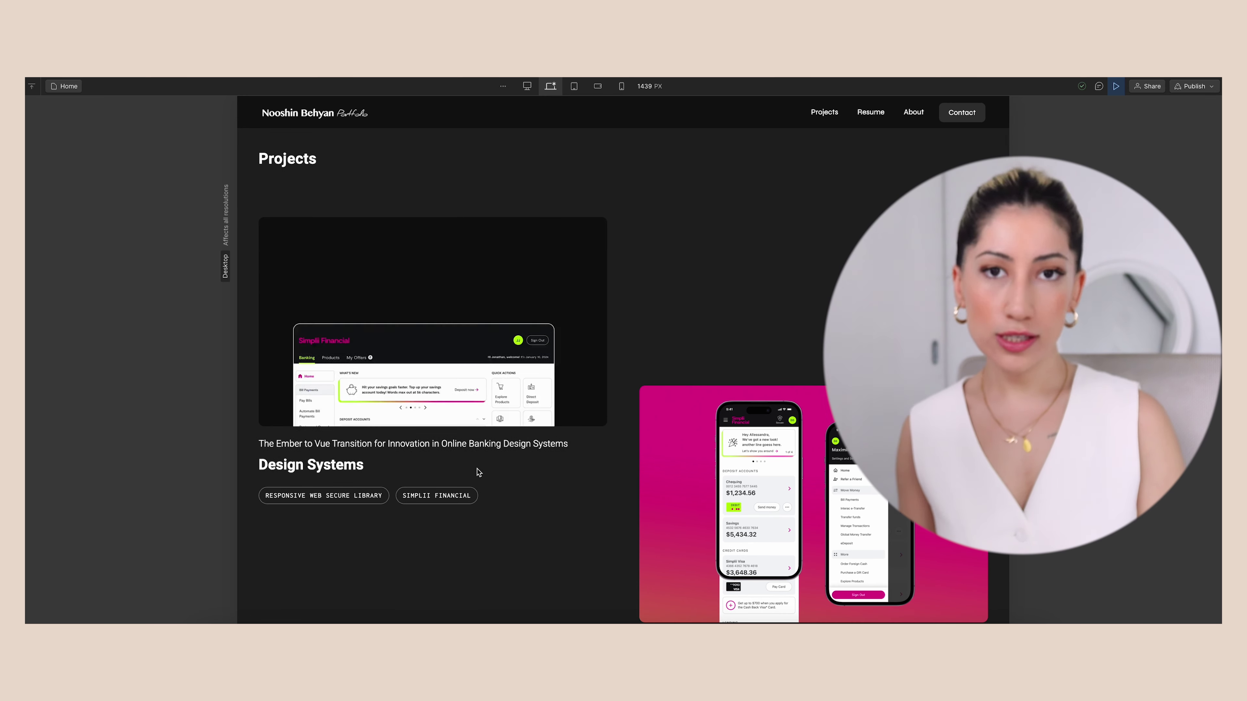
{"action": "scroll", "coordinate": [479, 472], "scroll_direction": "down", "scroll_amount": 1}
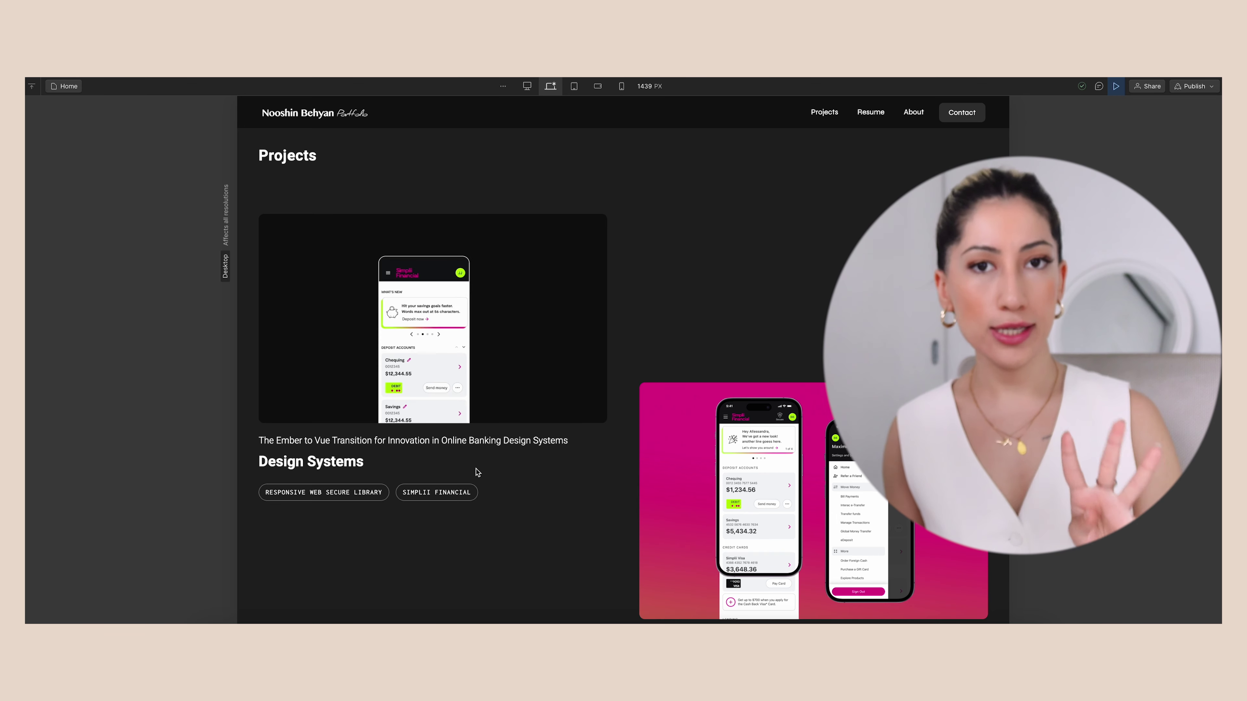
{"action": "scroll", "coordinate": [476, 472], "scroll_direction": "down", "scroll_amount": 2}
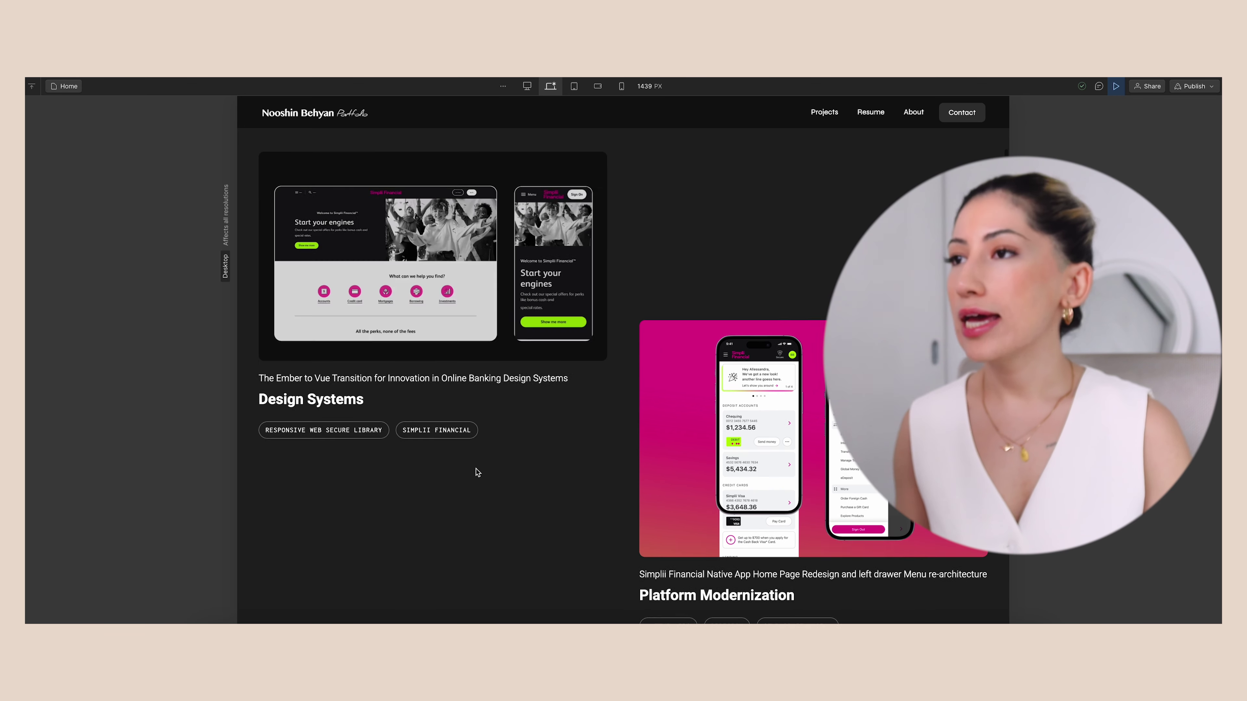
{"action": "scroll", "coordinate": [476, 472], "scroll_direction": "down", "scroll_amount": 1}
{"action": "scroll", "coordinate": [475, 472], "scroll_direction": "up", "scroll_amount": 2}
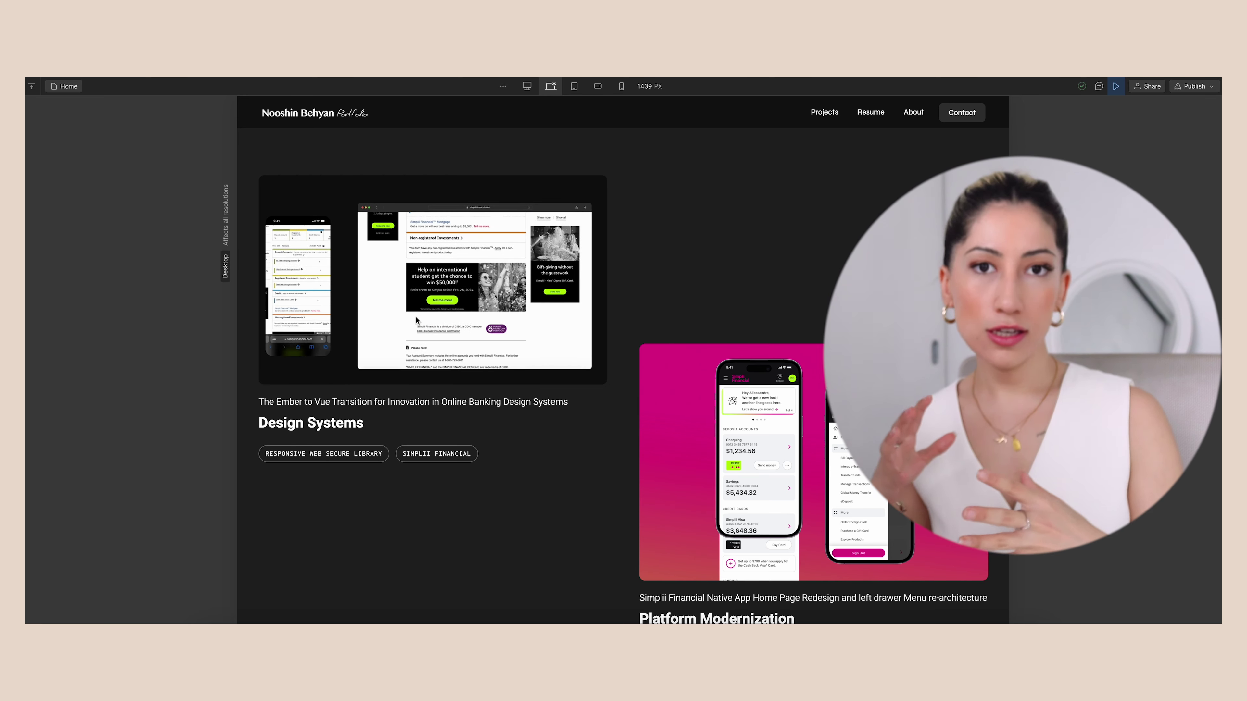
{"action": "scroll", "coordinate": [417, 321], "scroll_direction": "down", "scroll_amount": 2}
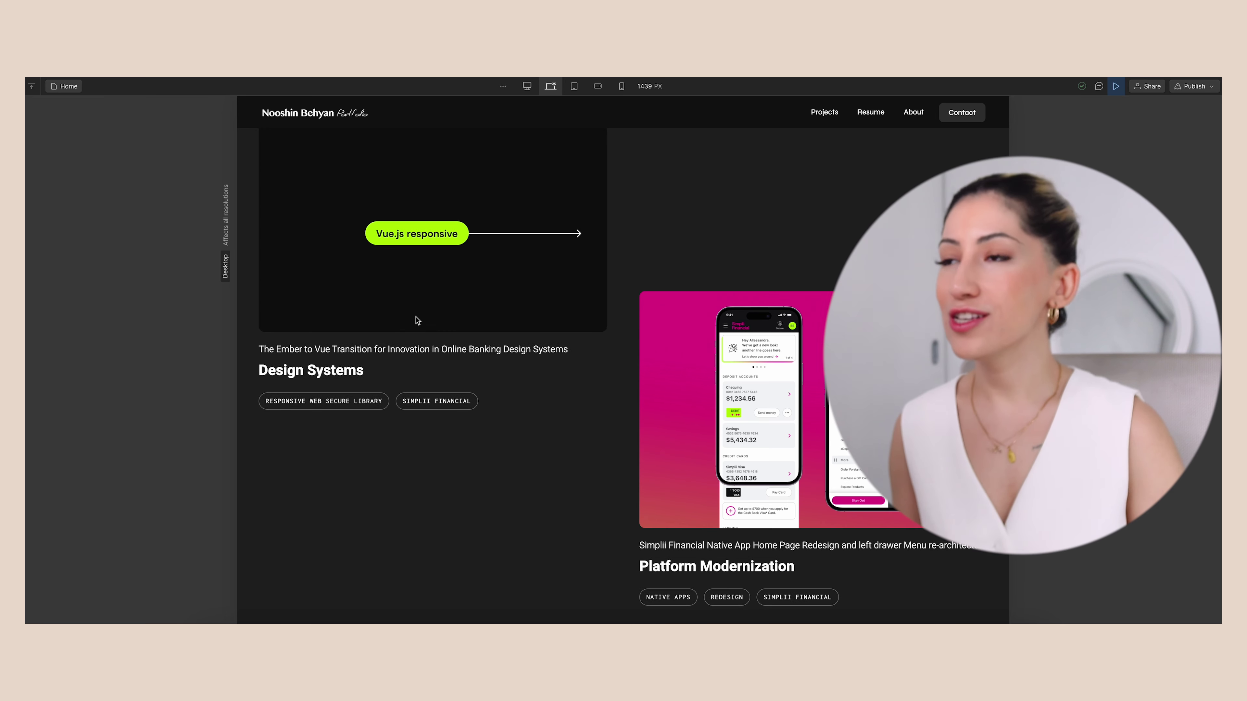
{"action": "scroll", "coordinate": [417, 320], "scroll_direction": "up", "scroll_amount": 2}
{"action": "scroll", "coordinate": [416, 319], "scroll_direction": "down", "scroll_amount": 6}
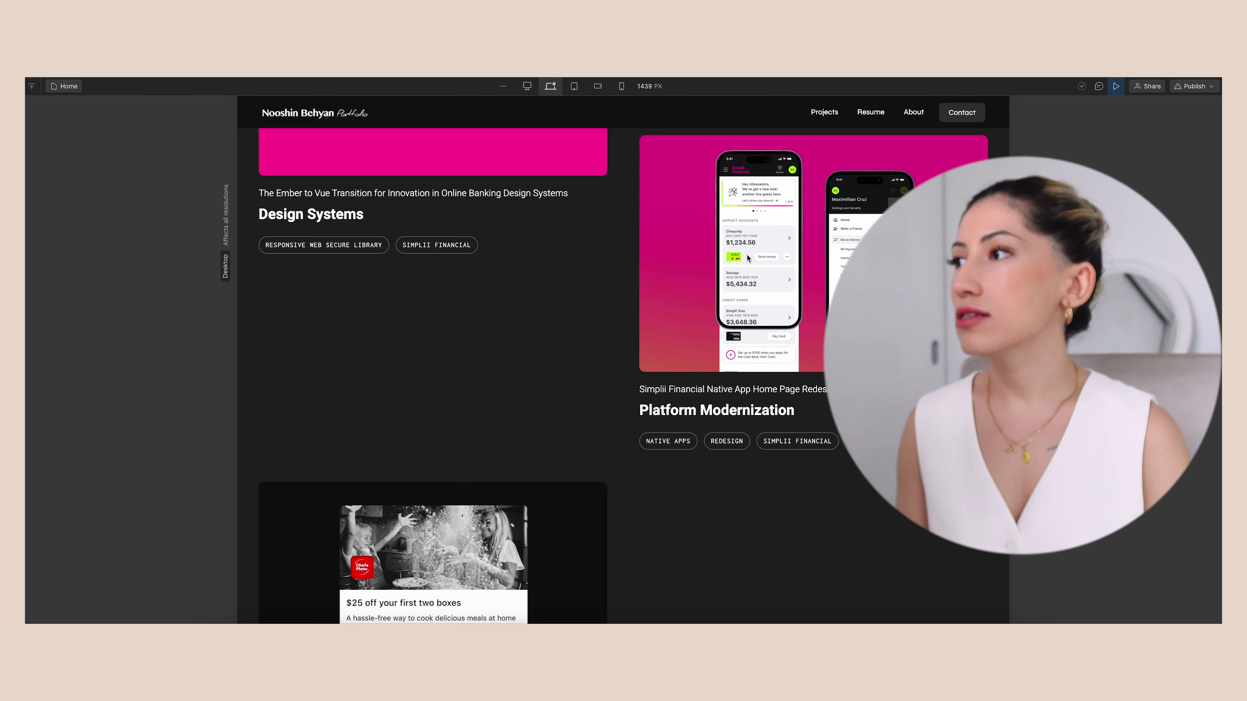
{"action": "scroll", "coordinate": [746, 254], "scroll_direction": "down", "scroll_amount": 1}
{"action": "scroll", "coordinate": [747, 257], "scroll_direction": "down", "scroll_amount": 8}
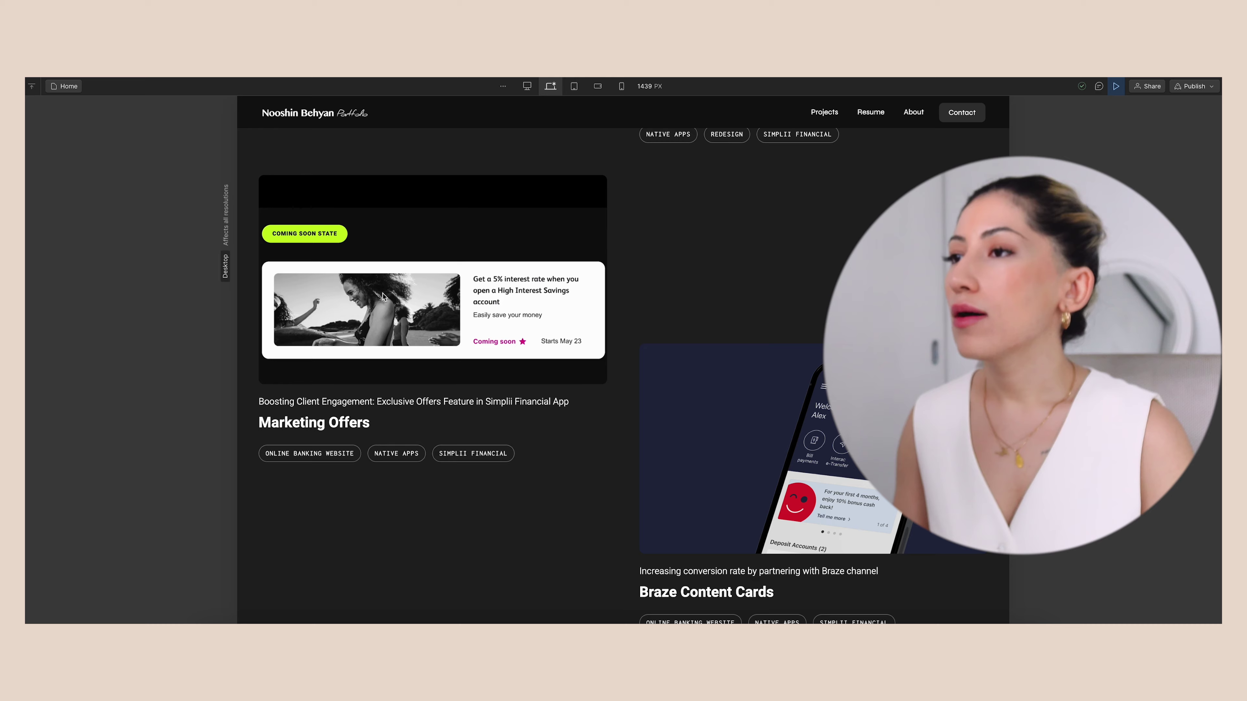
{"action": "scroll", "coordinate": [445, 405], "scroll_direction": "down", "scroll_amount": 5}
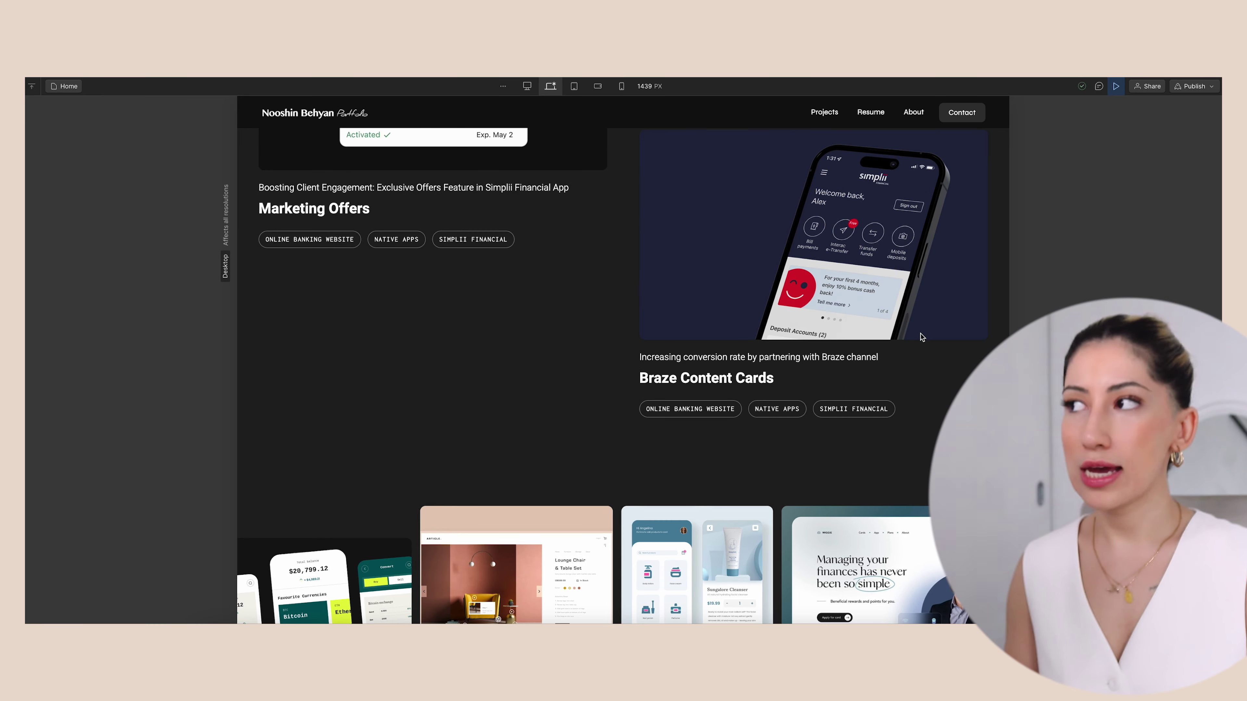
{"action": "scroll", "coordinate": [639, 388], "scroll_direction": "down", "scroll_amount": 6}
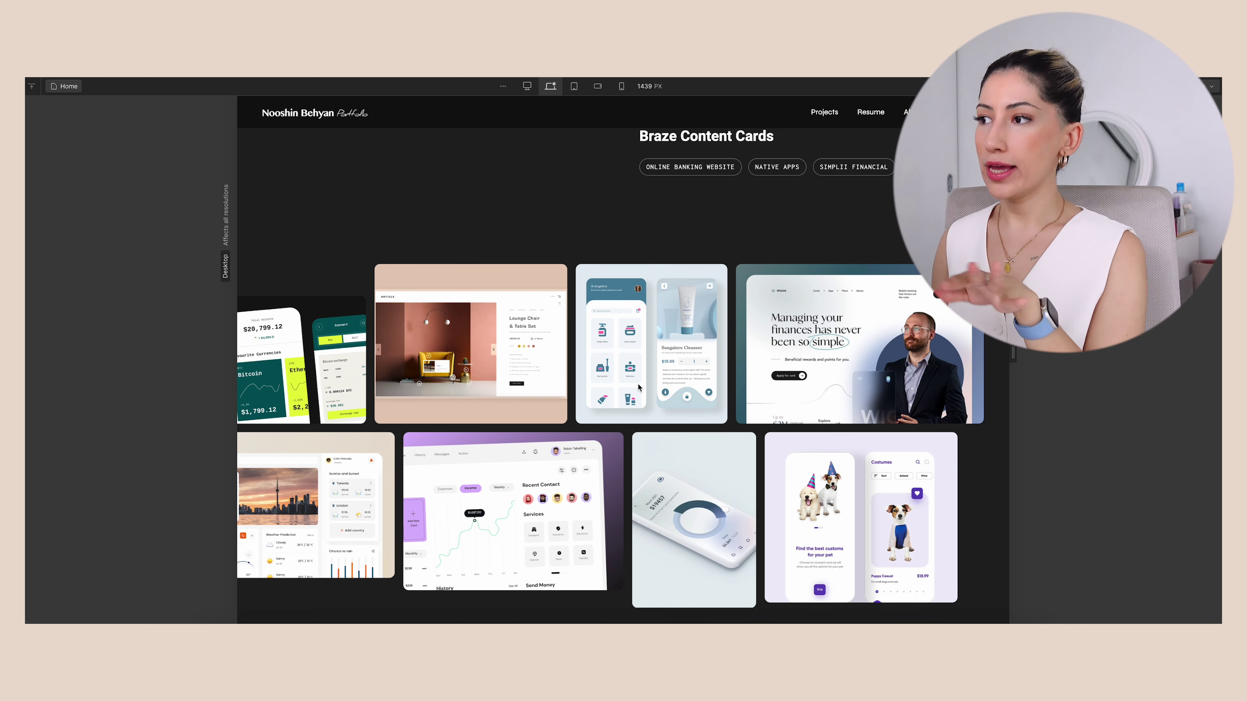
{"action": "right_click", "coordinate": [638, 387]}
{"action": "left_click", "coordinate": [41, 487]}
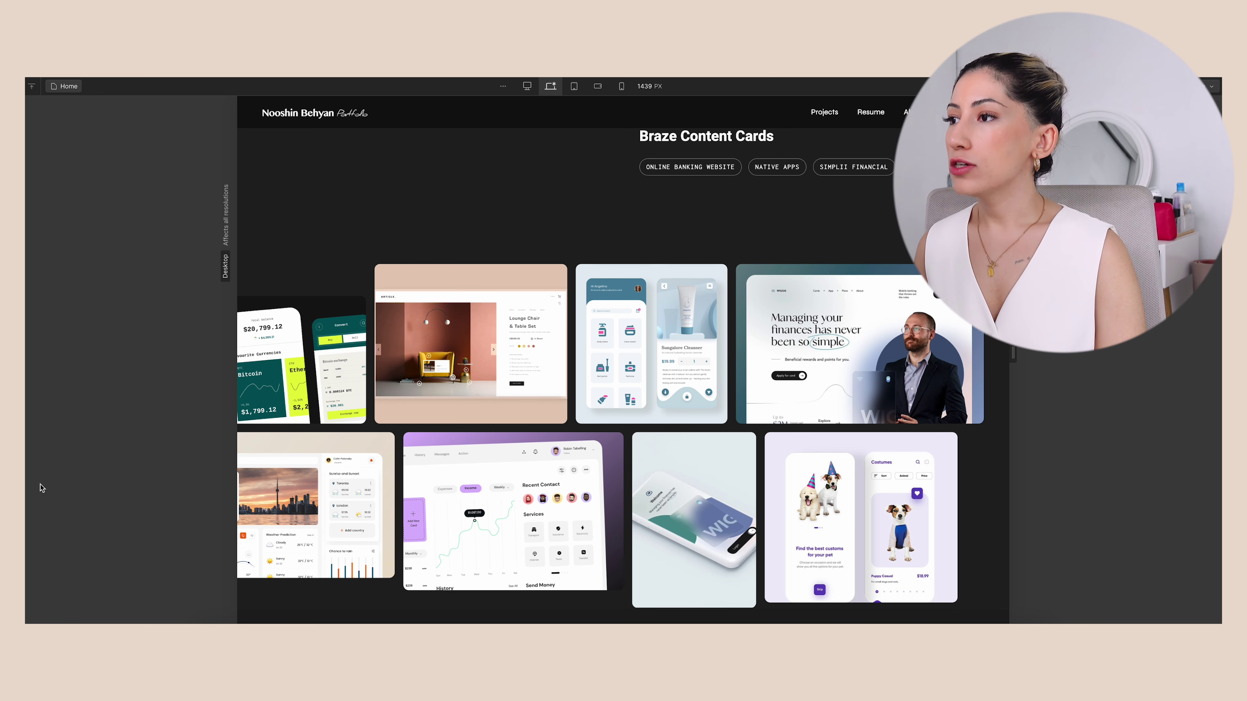
{"action": "scroll", "coordinate": [665, 409], "scroll_direction": "down", "scroll_amount": 1}
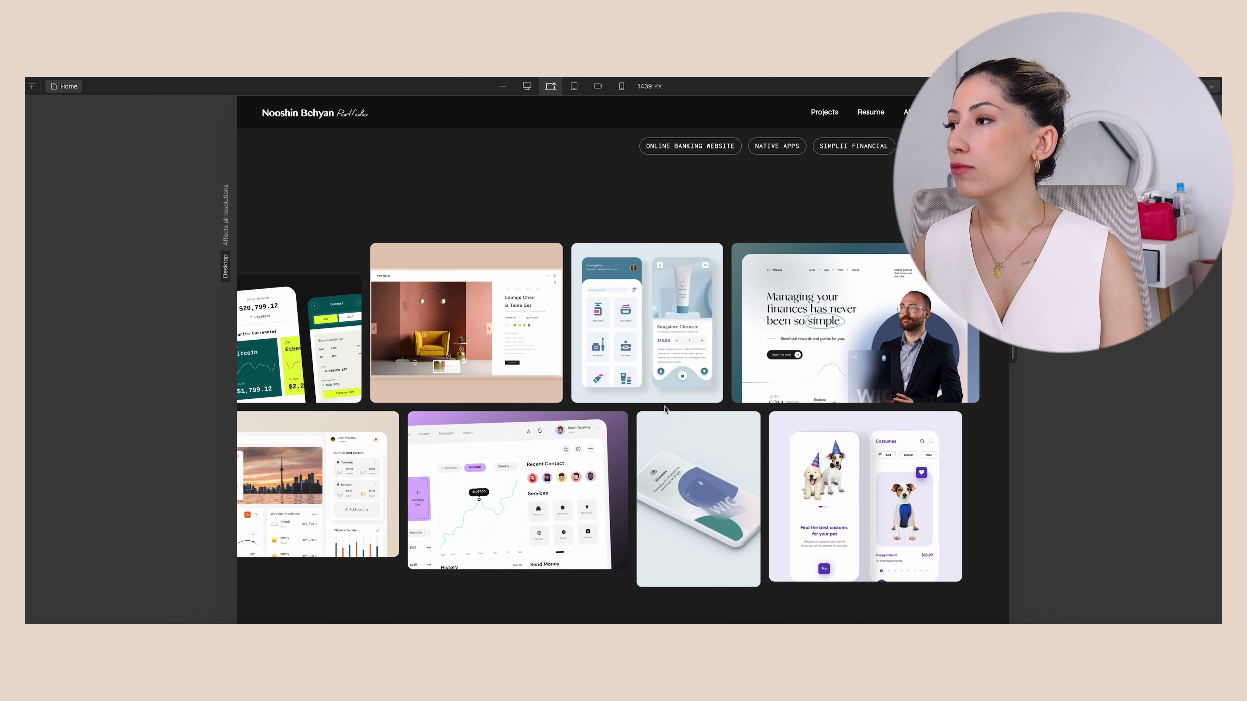
{"action": "scroll", "coordinate": [665, 409], "scroll_direction": "down", "scroll_amount": 3}
{"action": "scroll", "coordinate": [531, 297], "scroll_direction": "down", "scroll_amount": 10}
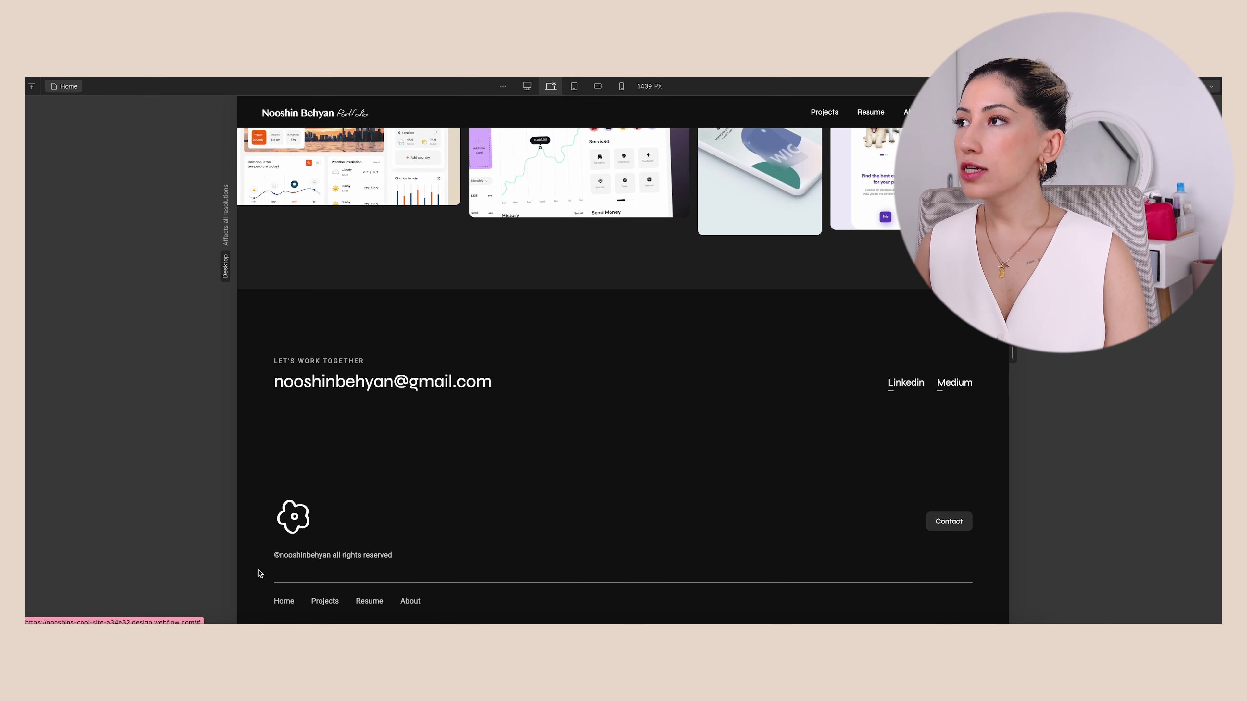
{"action": "scroll", "coordinate": [324, 436], "scroll_direction": "up", "scroll_amount": 10}
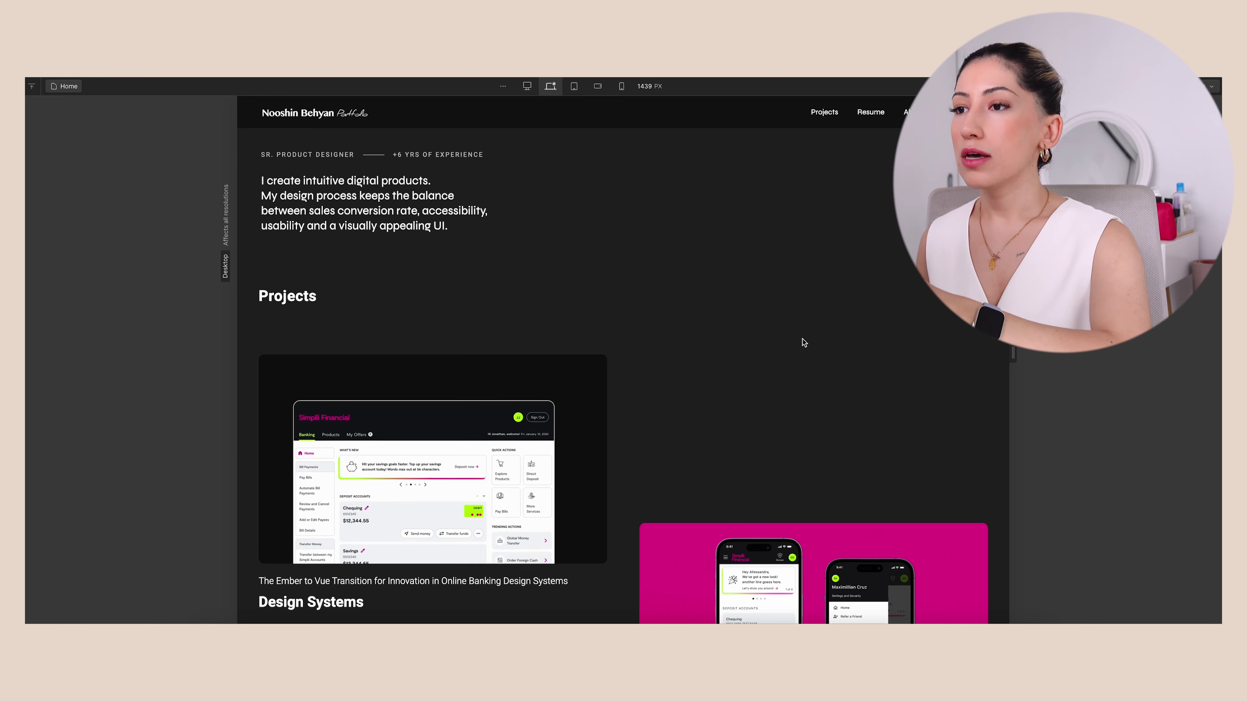
{"action": "scroll", "coordinate": [803, 342], "scroll_direction": "down", "scroll_amount": 3}
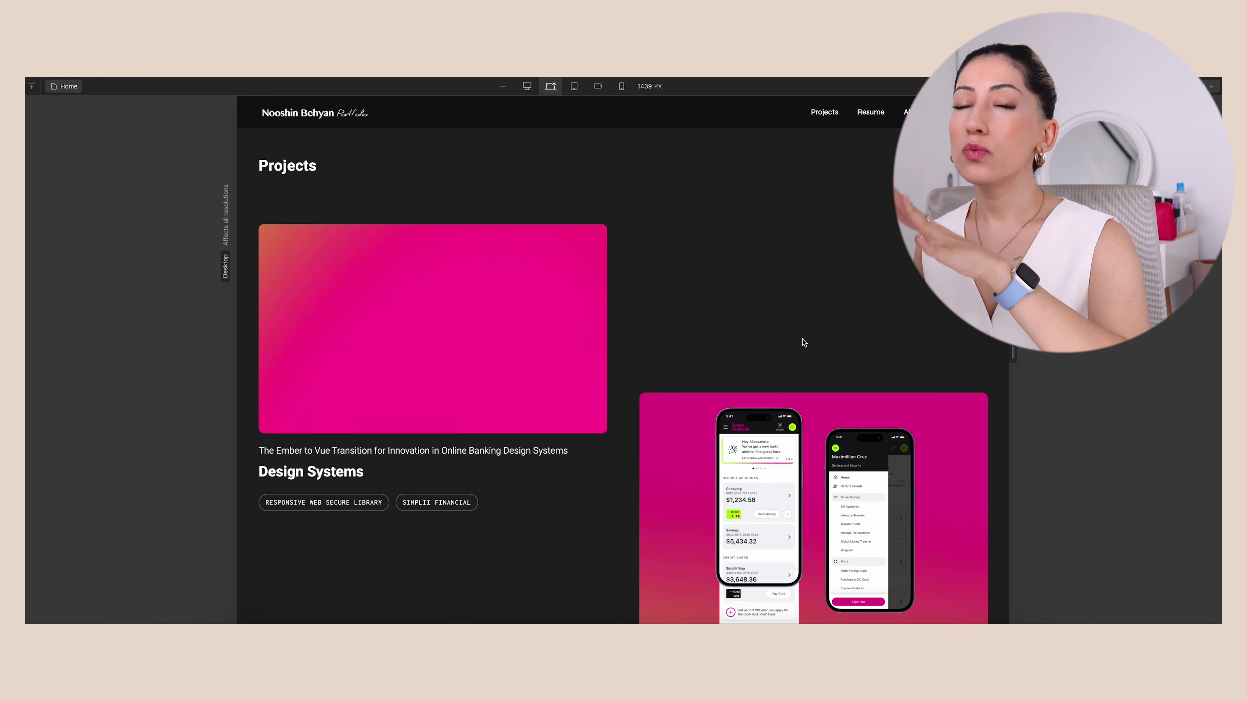
{"action": "scroll", "coordinate": [804, 343], "scroll_direction": "down", "scroll_amount": 2}
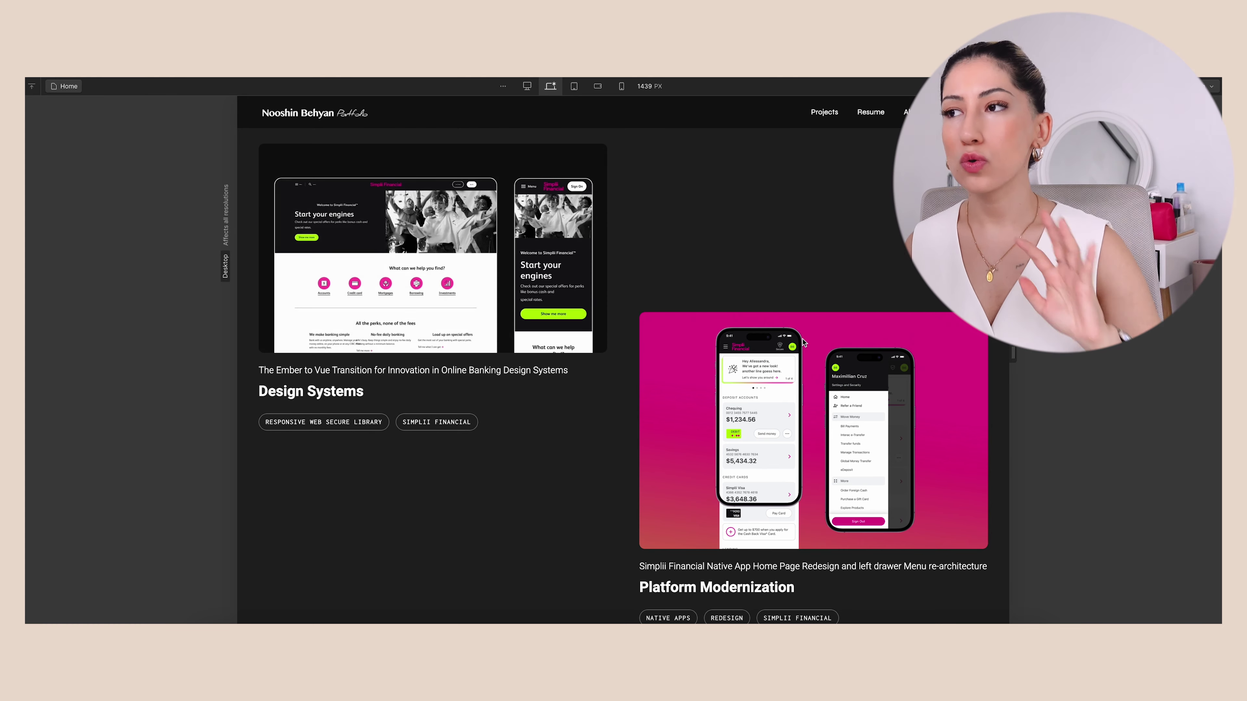
{"action": "scroll", "coordinate": [804, 342], "scroll_direction": "down", "scroll_amount": 8}
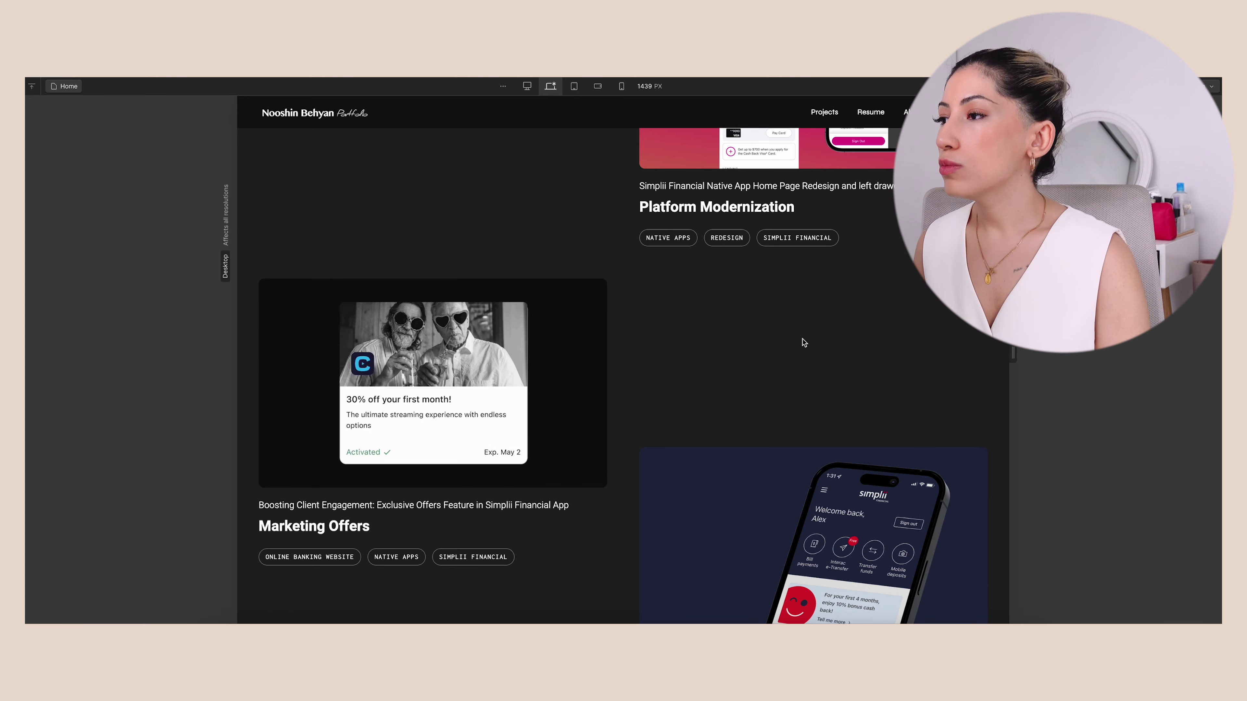
{"action": "scroll", "coordinate": [804, 342], "scroll_direction": "down", "scroll_amount": 1}
{"action": "scroll", "coordinate": [804, 342], "scroll_direction": "up", "scroll_amount": 13}
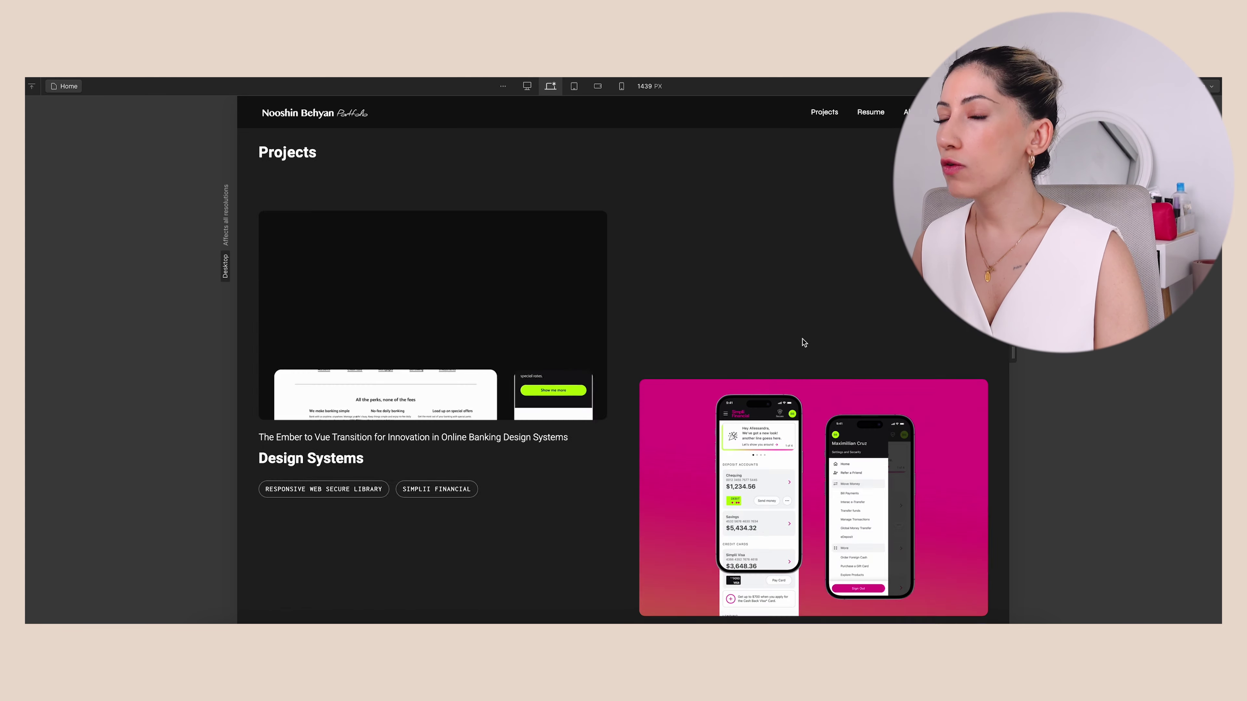
{"action": "key", "text": "super+shift+p"}
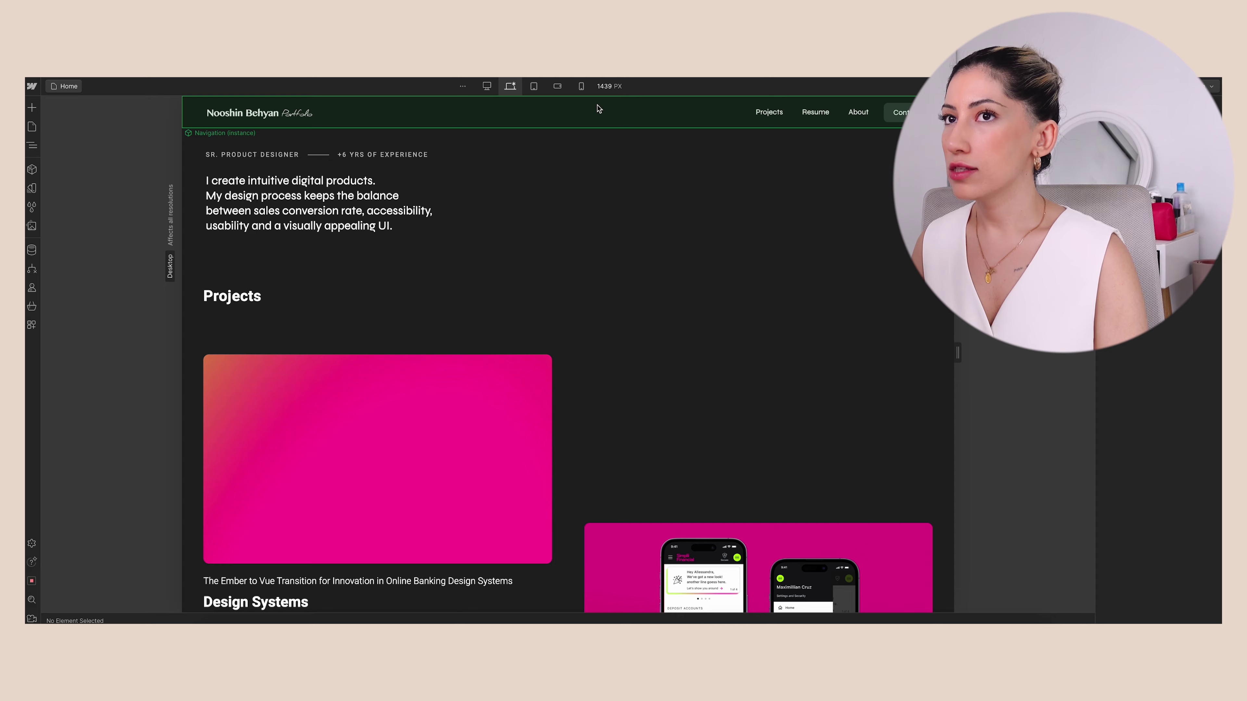
{"action": "left_click", "coordinate": [487, 88]}
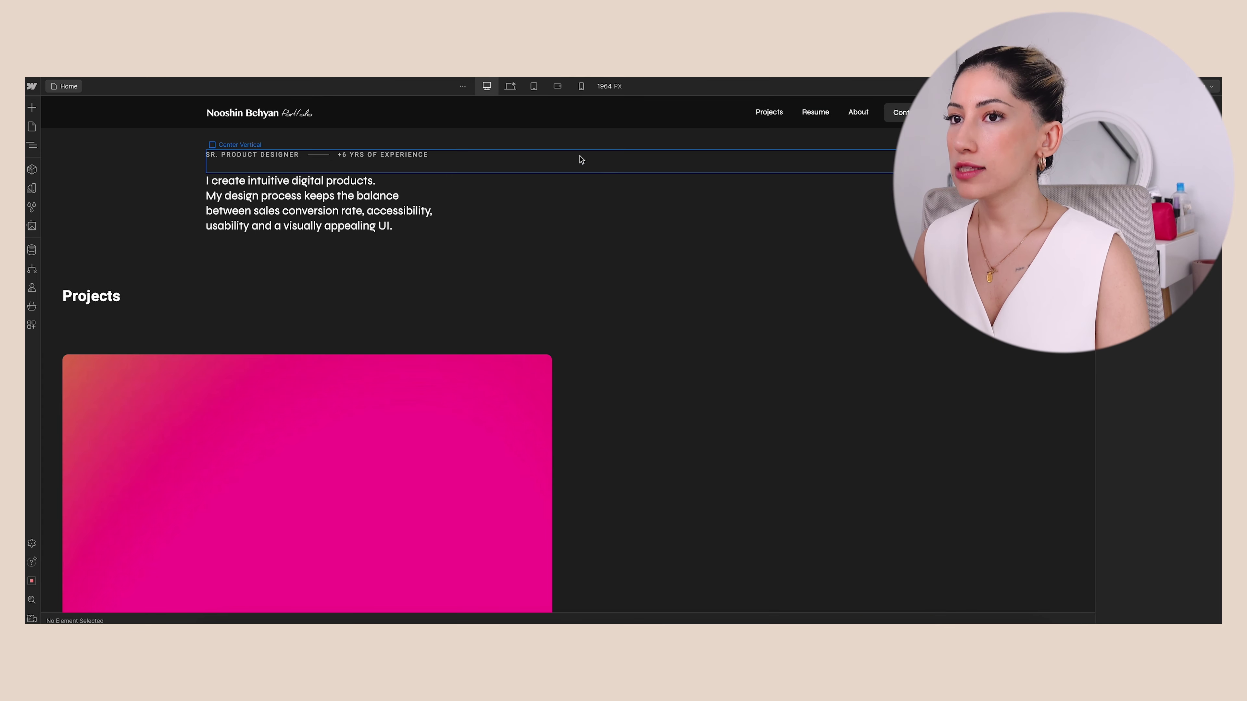
{"action": "scroll", "coordinate": [632, 218], "scroll_direction": "down", "scroll_amount": 10}
{"action": "scroll", "coordinate": [633, 219], "scroll_direction": "down", "scroll_amount": 10}
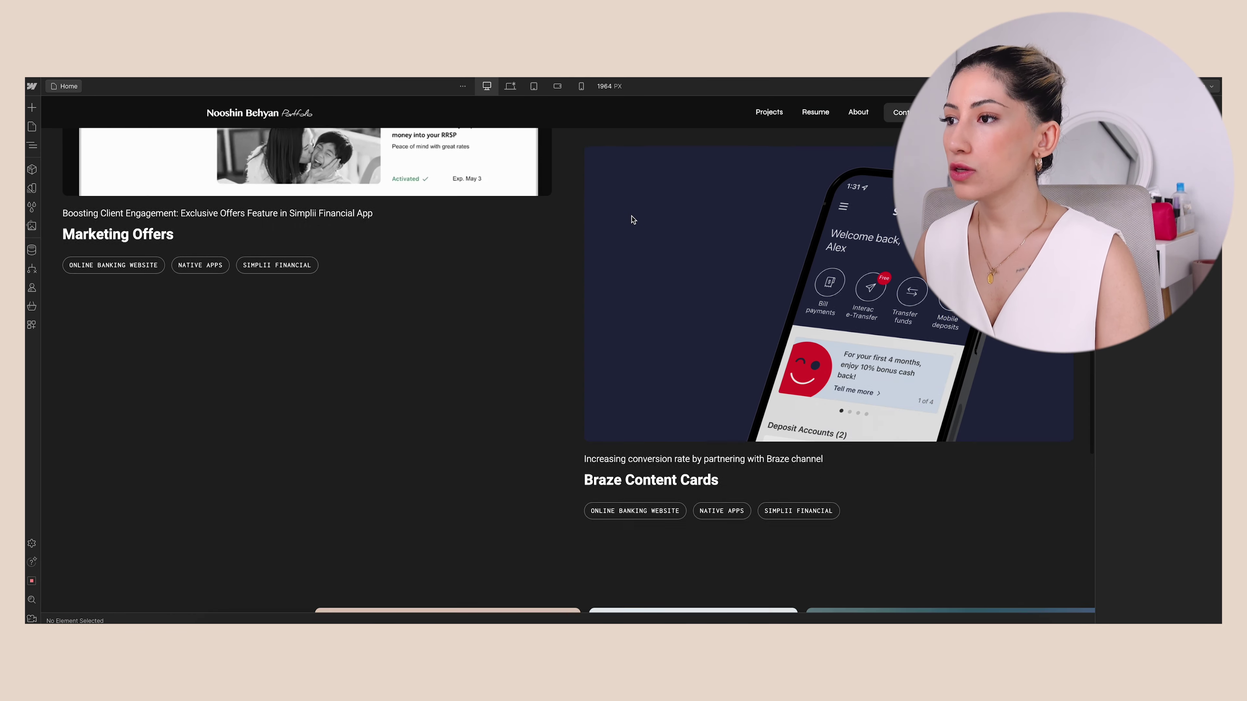
{"action": "scroll", "coordinate": [632, 219], "scroll_direction": "up", "scroll_amount": 6}
{"action": "scroll", "coordinate": [632, 220], "scroll_direction": "up", "scroll_amount": 15}
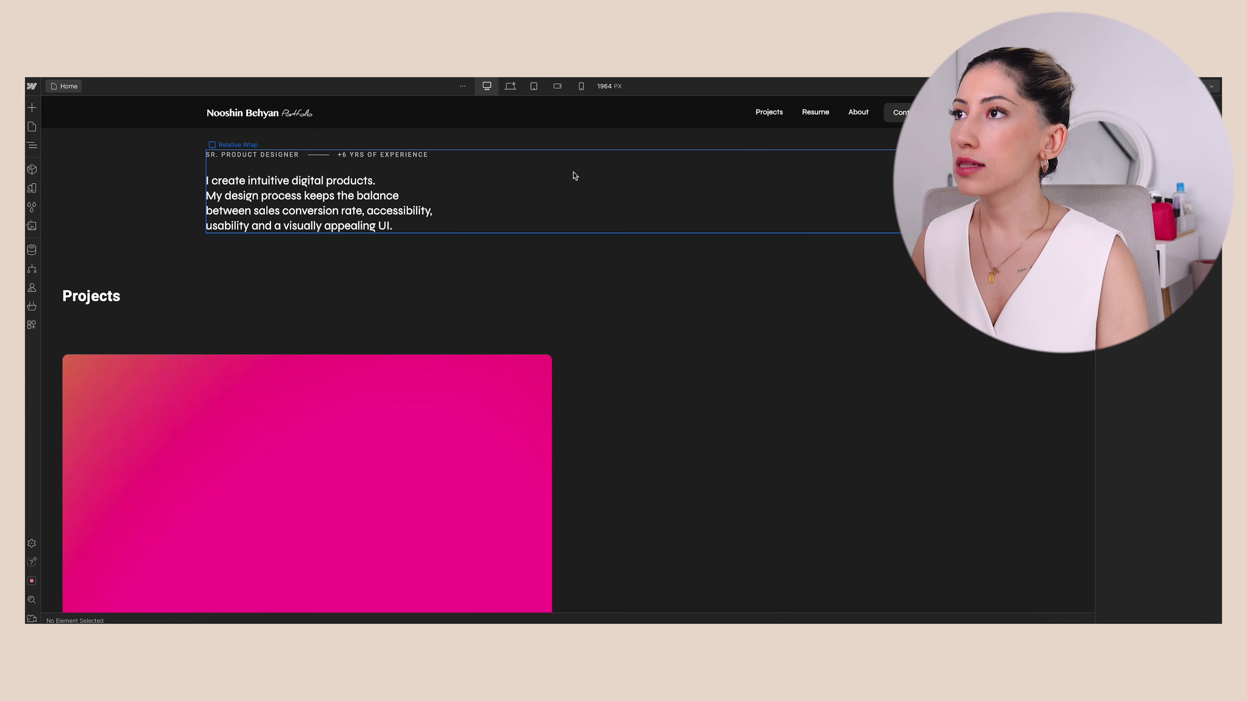
{"action": "left_click", "coordinate": [510, 86]}
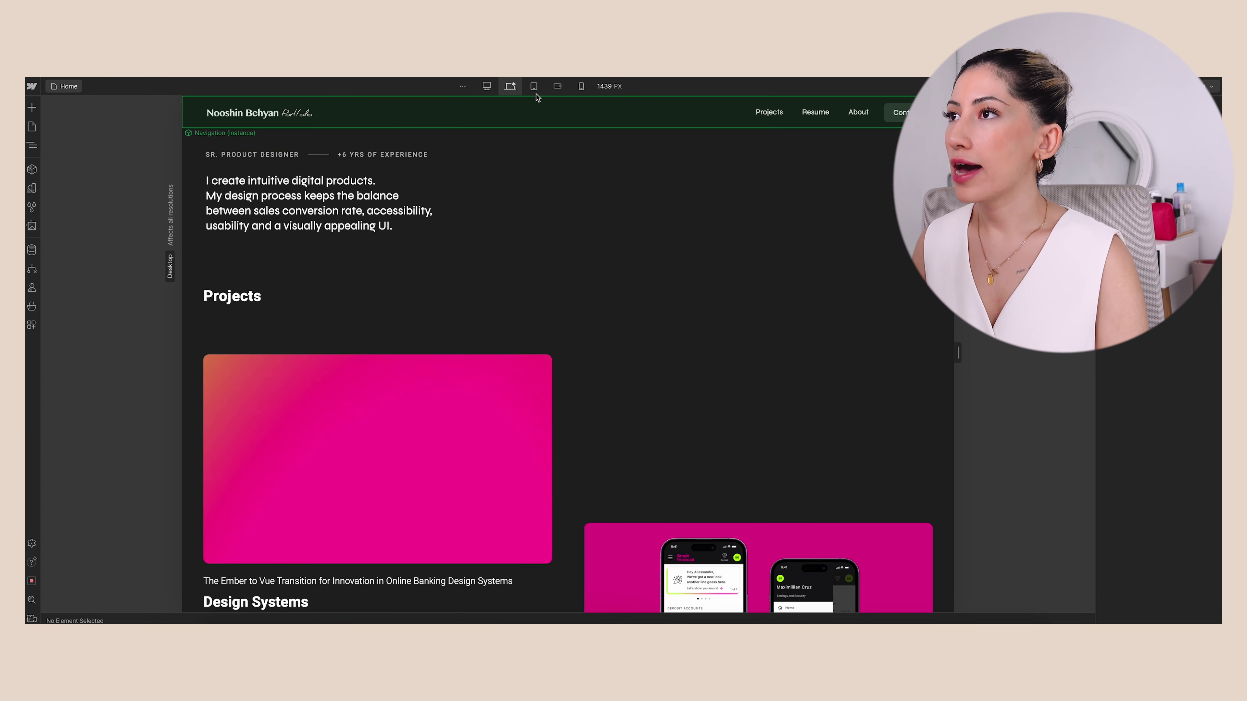
{"action": "left_click", "coordinate": [535, 86]}
{"action": "left_click", "coordinate": [558, 89]}
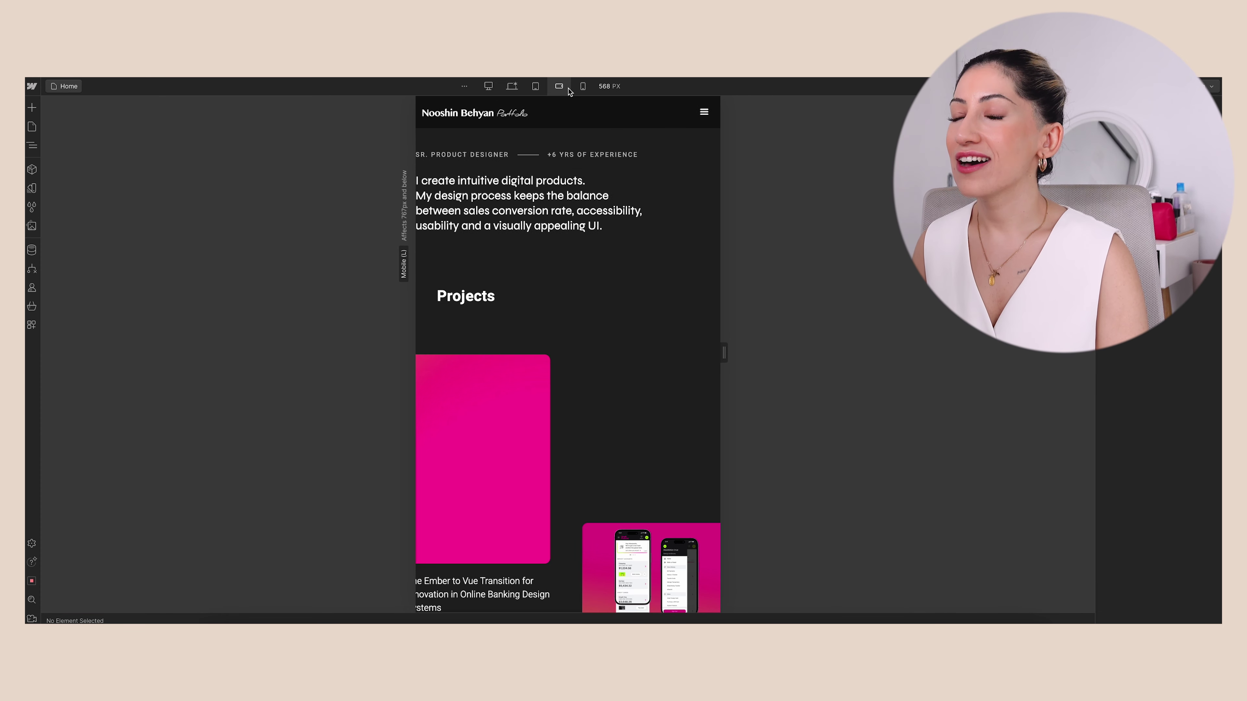
{"action": "left_click", "coordinate": [584, 89]}
{"action": "left_click", "coordinate": [510, 86]}
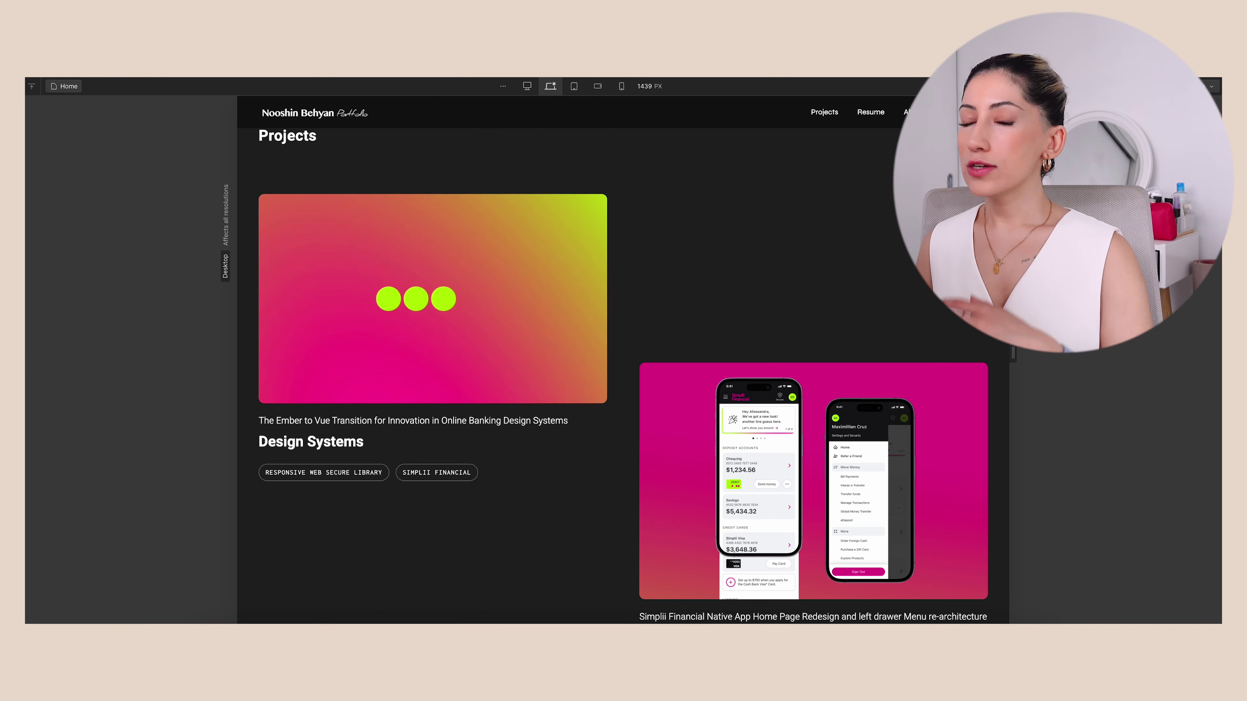
{"action": "scroll", "coordinate": [557, 245], "scroll_direction": "down", "scroll_amount": 1}
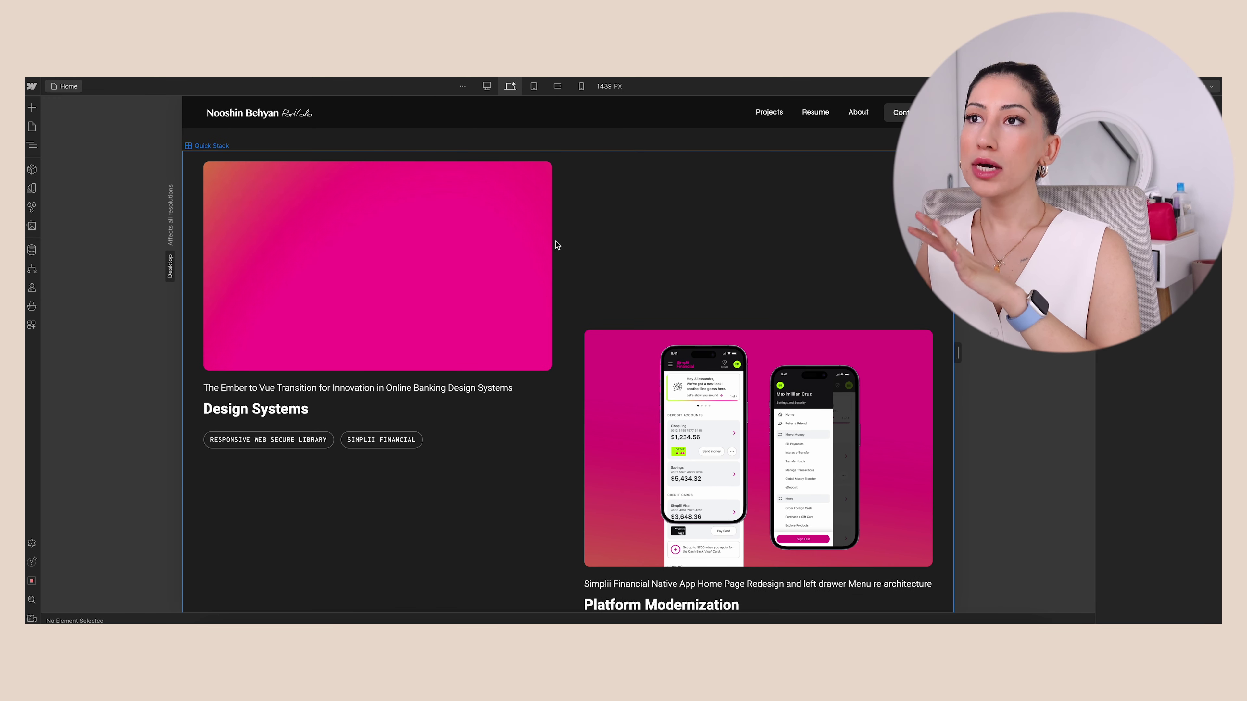
{"action": "scroll", "coordinate": [557, 245], "scroll_direction": "down", "scroll_amount": 15}
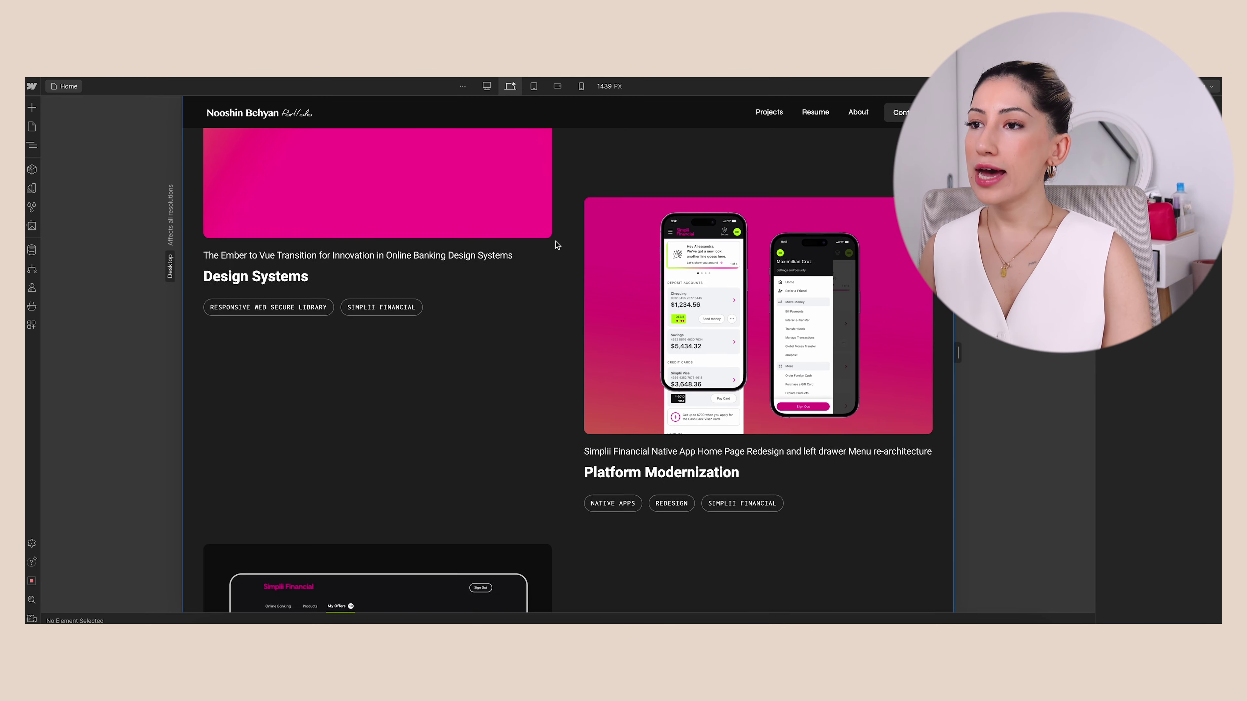
{"action": "scroll", "coordinate": [557, 245], "scroll_direction": "up", "scroll_amount": 20}
{"action": "scroll", "coordinate": [557, 245], "scroll_direction": "up", "scroll_amount": 3}
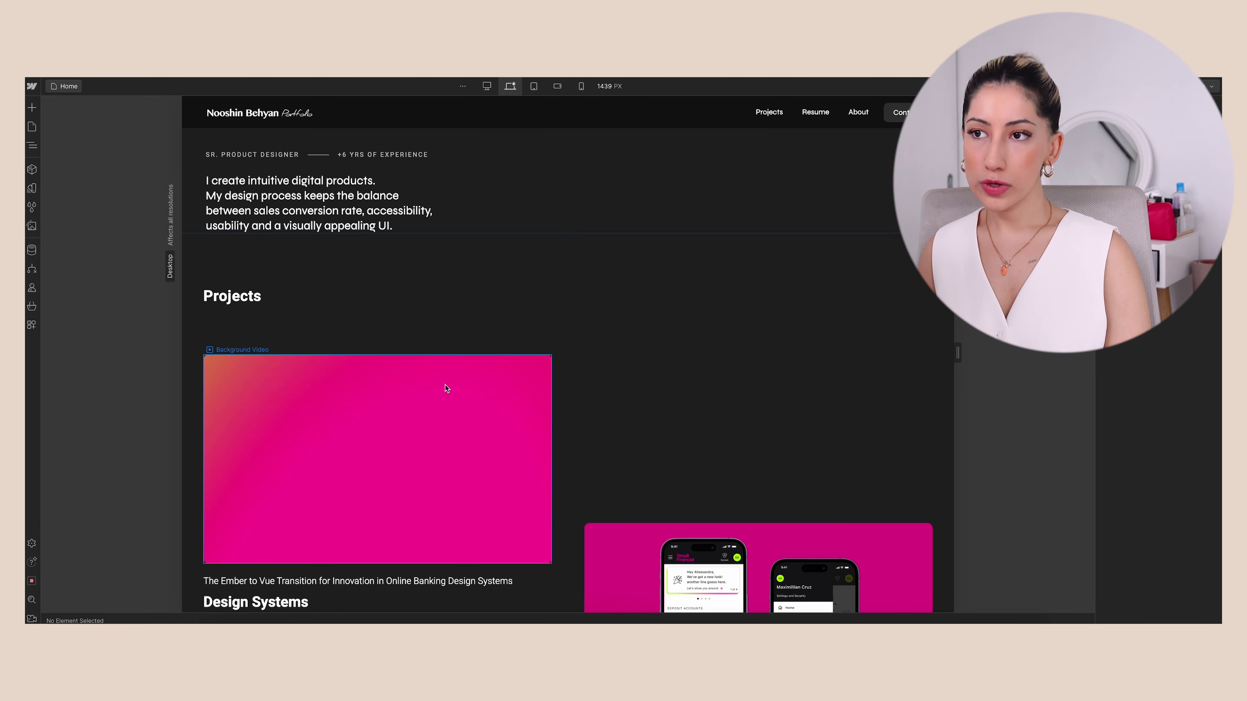
{"action": "left_click", "coordinate": [443, 398]}
{"action": "scroll", "coordinate": [466, 376], "scroll_direction": "down", "scroll_amount": 2}
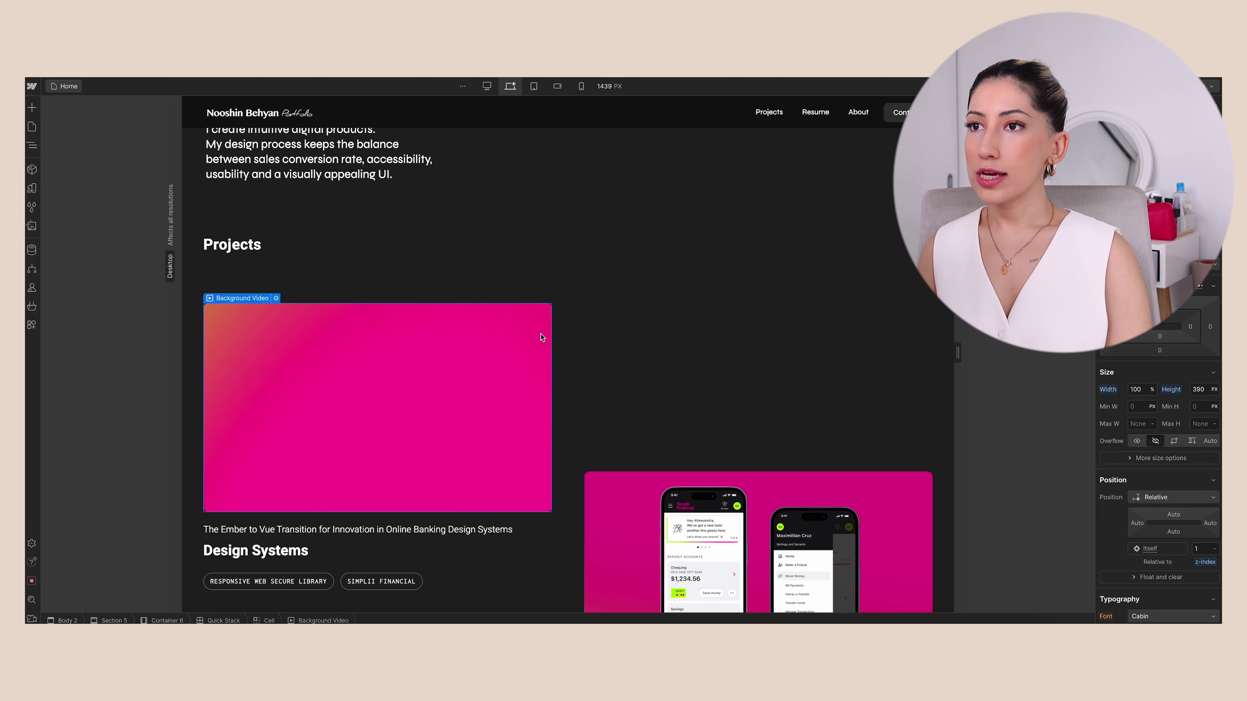
- Select the Projects container and drop a two-column Quick Stack below the Projects heading
{"action": "left_click", "coordinate": [545, 285]}
{"action": "key", "text": "a"}
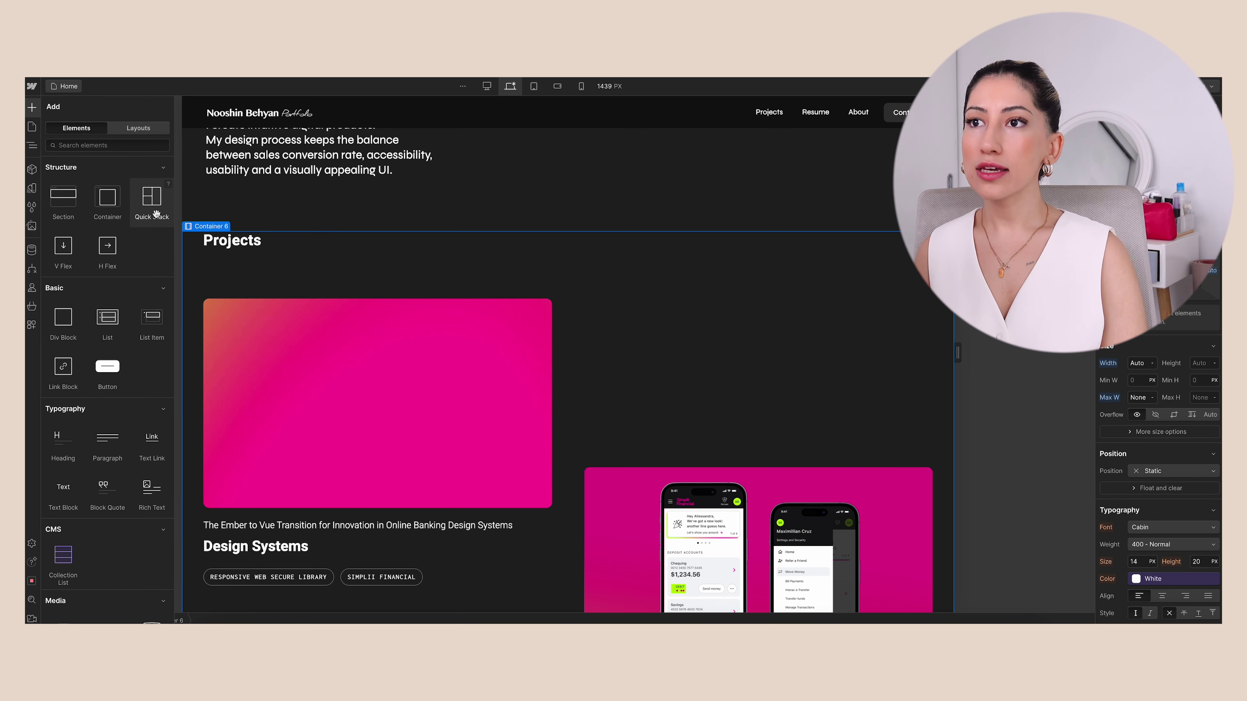
{"action": "left_click_drag", "start_coordinate": [151, 202], "coordinate": [421, 281]}
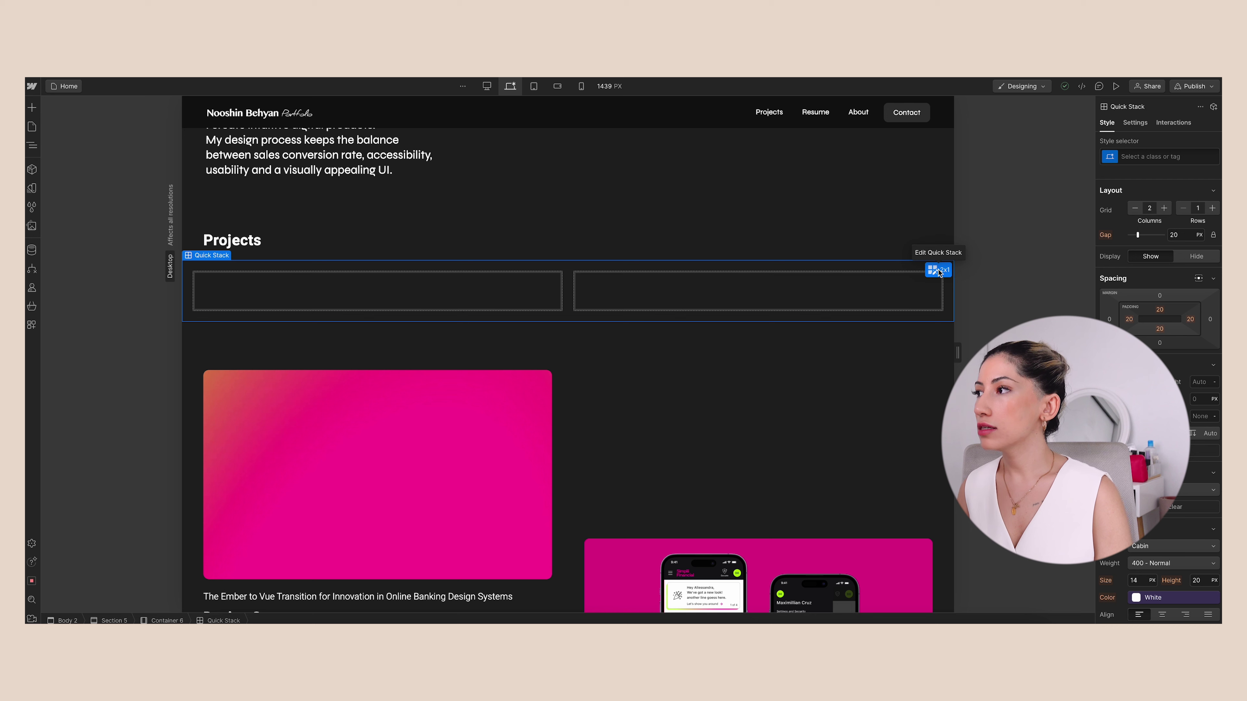
{"action": "left_click", "coordinate": [937, 270]}
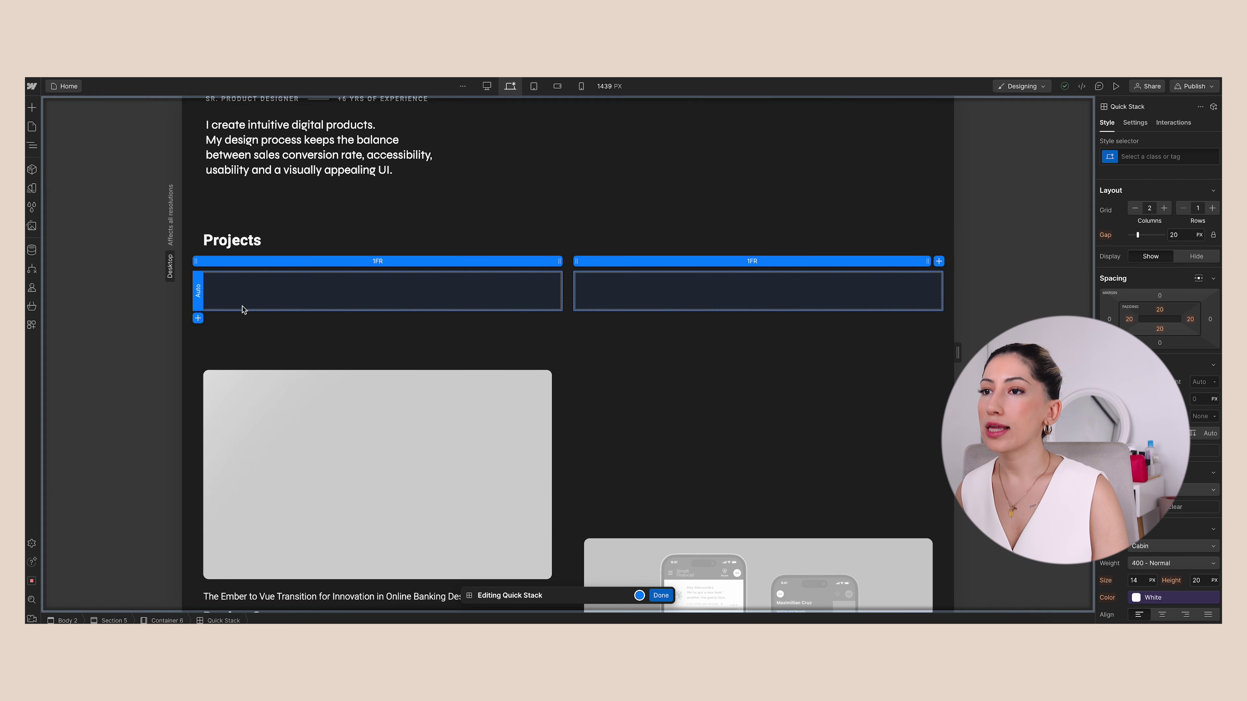
- Add a second row to the Quick Stack and undo an accidental third column
{"action": "left_click", "coordinate": [198, 319]}
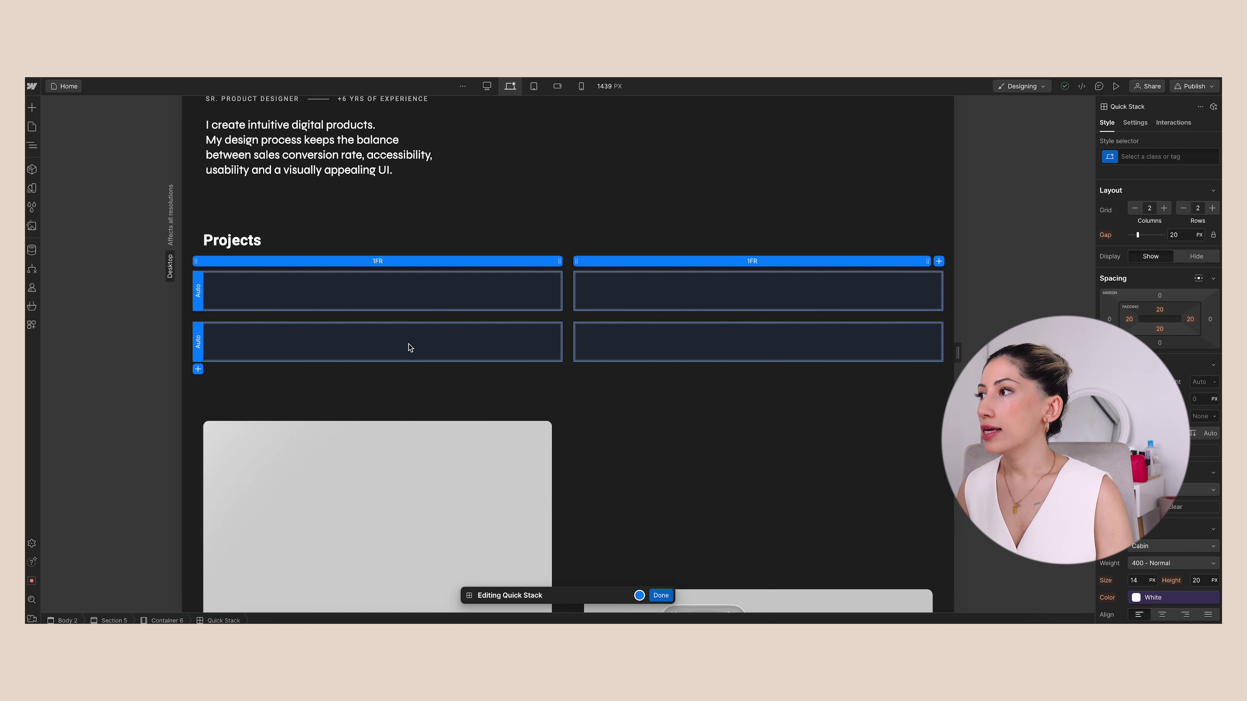
{"action": "left_click", "coordinate": [938, 261]}
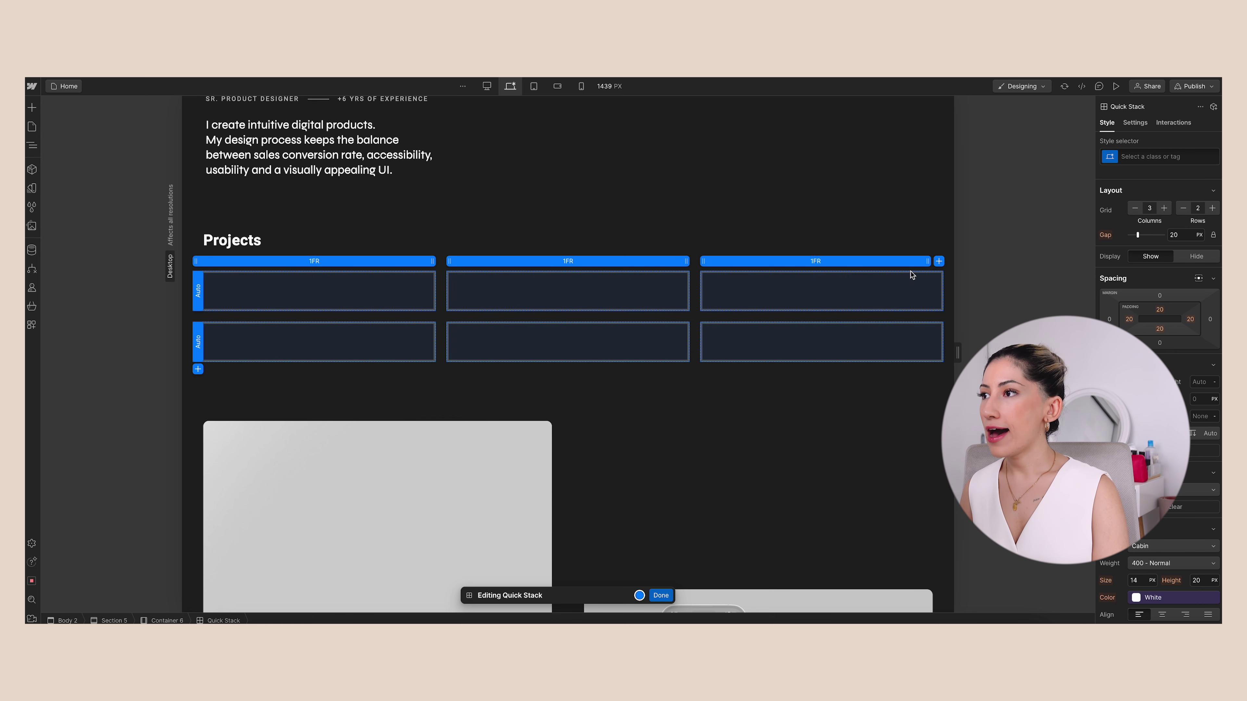
{"action": "key", "text": "ctrl+z"}
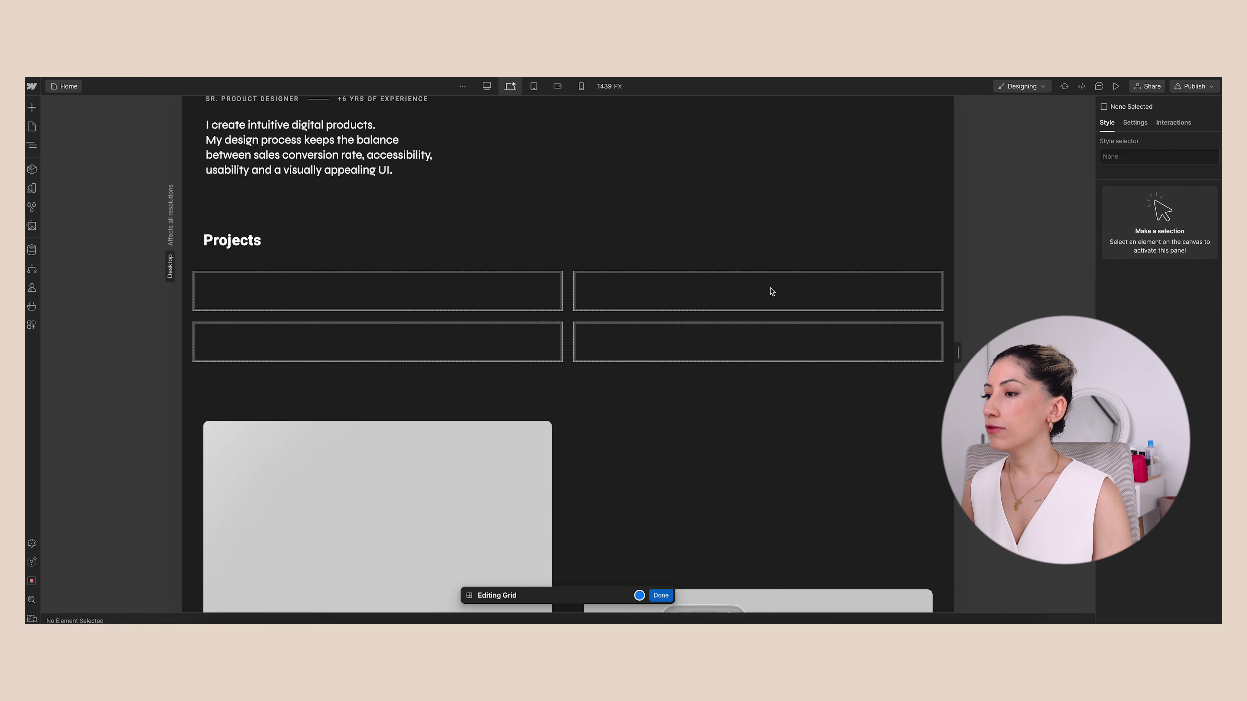
- Finish the grid layout and inspect the new grid and the Platform Modernization project card
{"action": "left_click", "coordinate": [661, 595]}
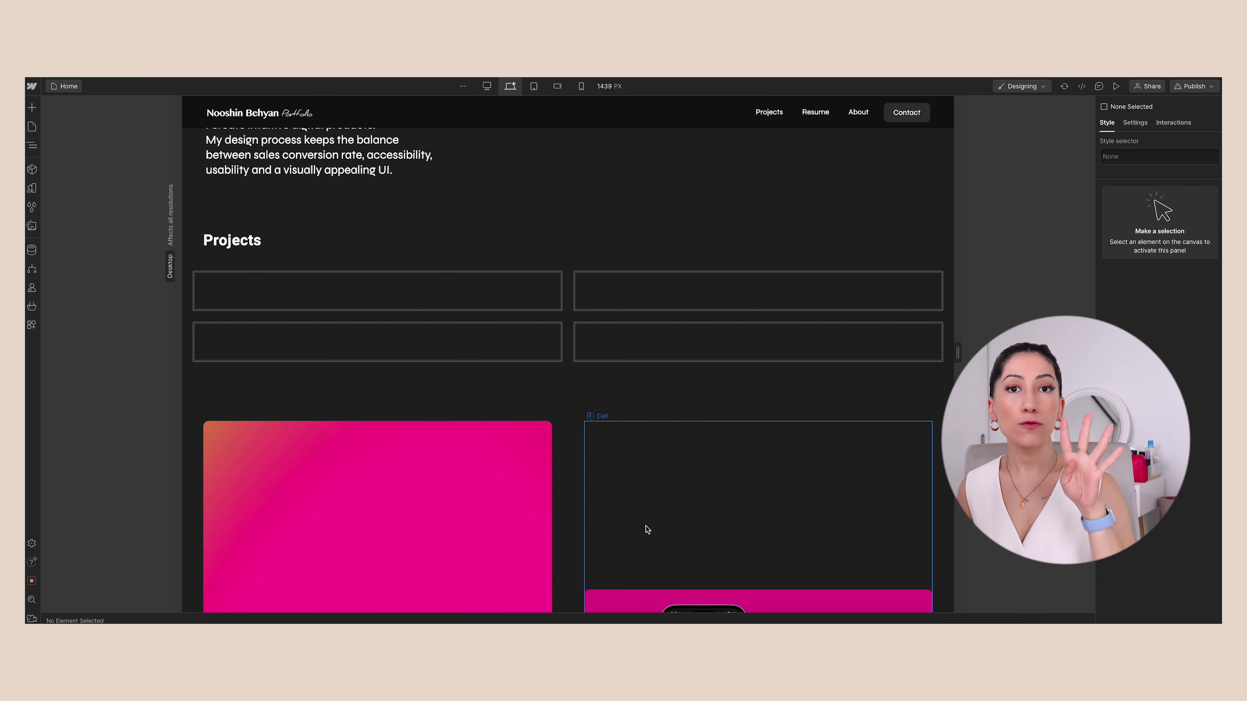
{"action": "scroll", "coordinate": [671, 418], "scroll_direction": "down", "scroll_amount": 2}
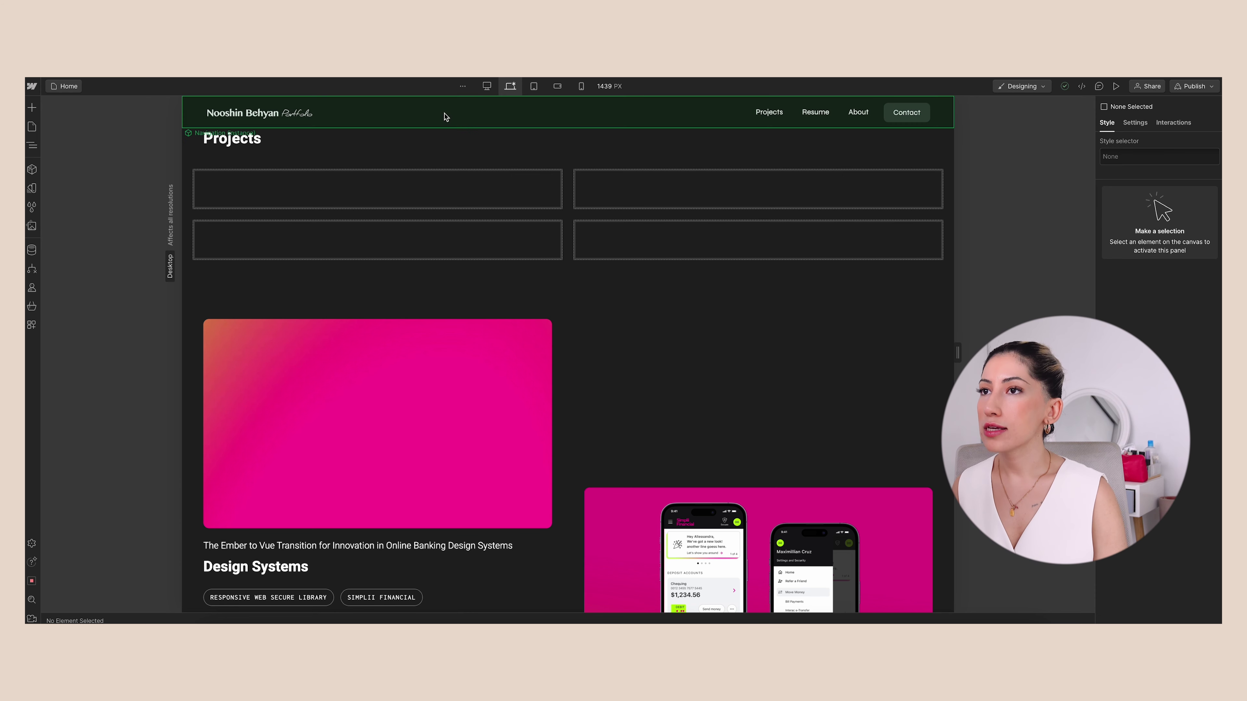
{"action": "left_click", "coordinate": [428, 182]}
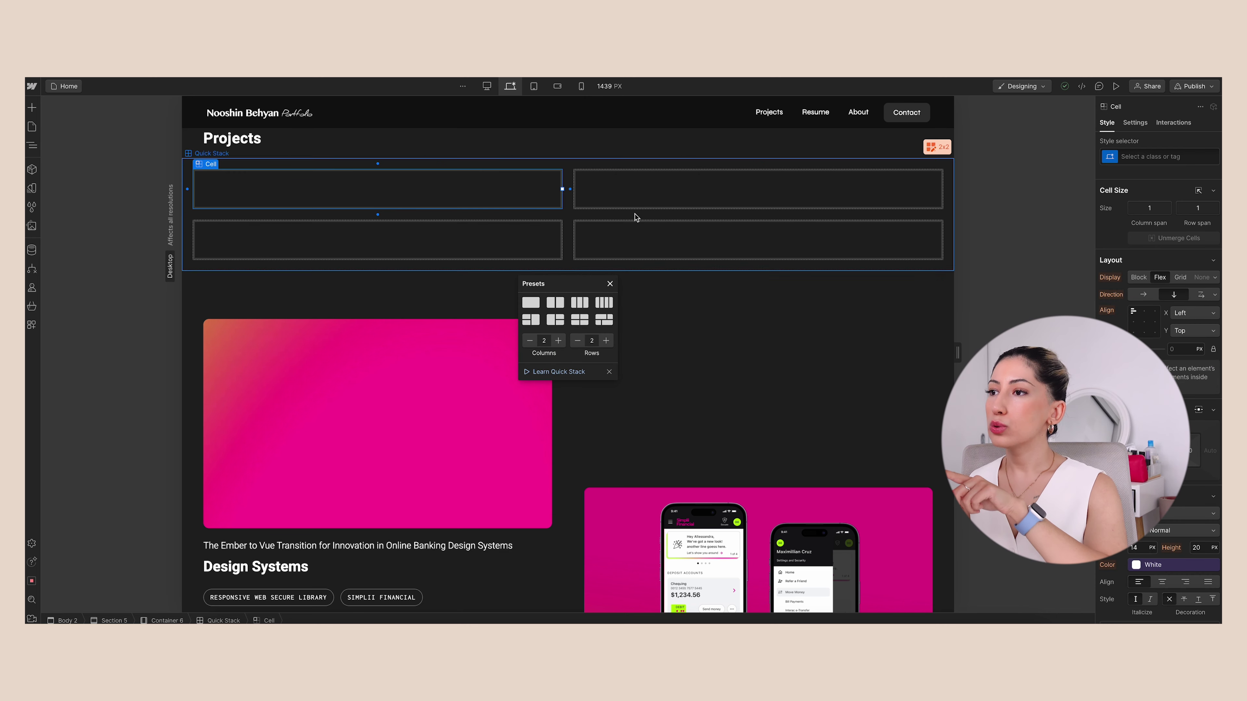
{"action": "scroll", "coordinate": [629, 355], "scroll_direction": "down", "scroll_amount": 4}
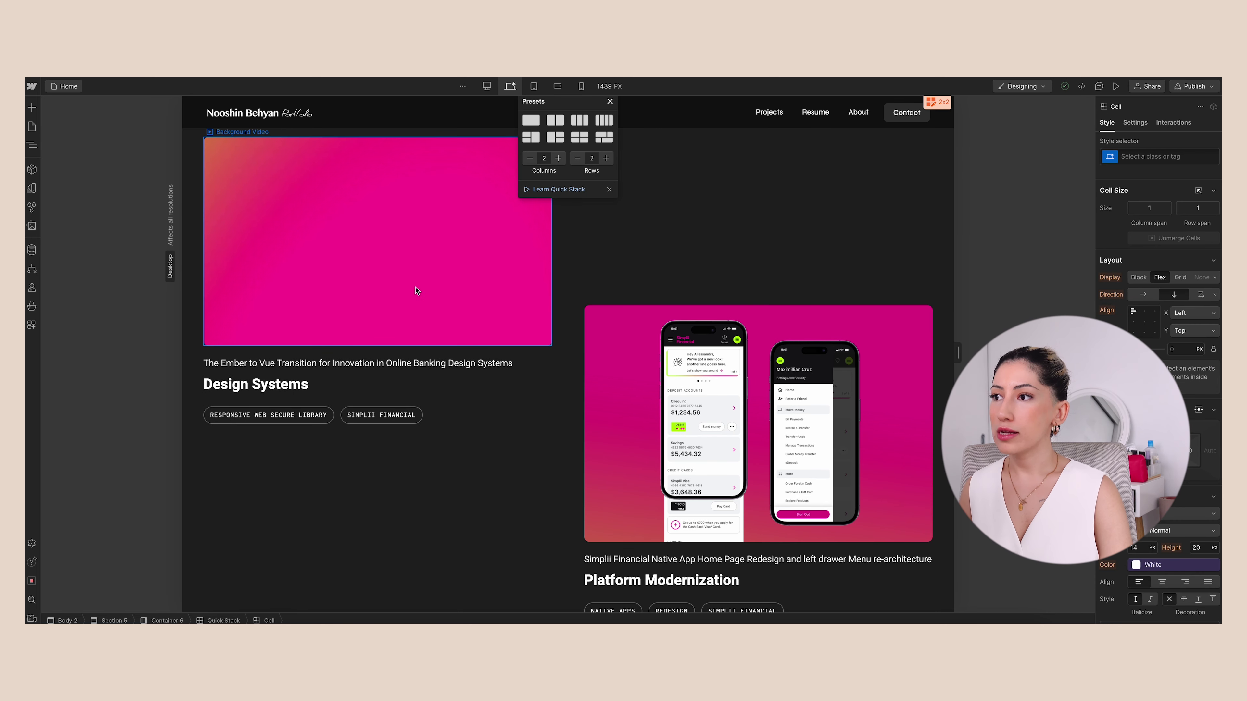
{"action": "left_click", "coordinate": [414, 290]}
{"action": "left_click", "coordinate": [628, 271]}
- Return to the empty 2x2 grid and check its top-left, top-right and bottom-left cells
{"action": "scroll", "coordinate": [628, 272], "scroll_direction": "down", "scroll_amount": 8}
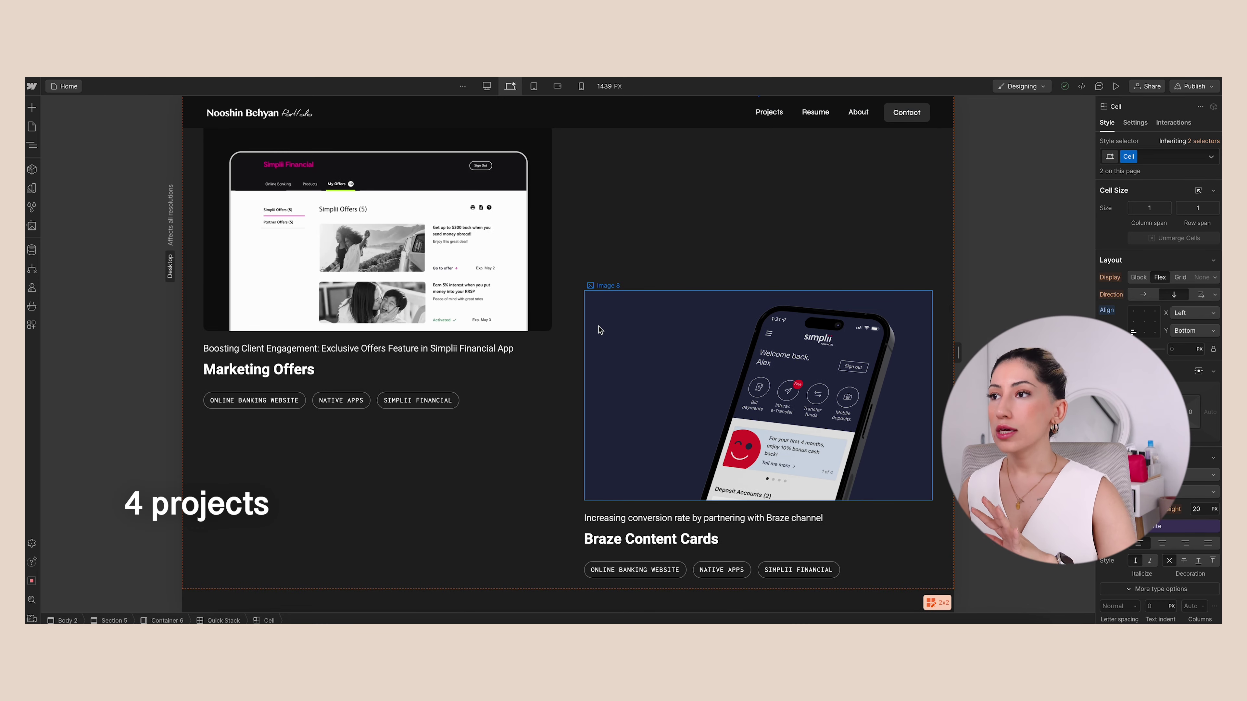
{"action": "scroll", "coordinate": [600, 328], "scroll_direction": "up", "scroll_amount": 5}
{"action": "scroll", "coordinate": [598, 330], "scroll_direction": "up", "scroll_amount": 6}
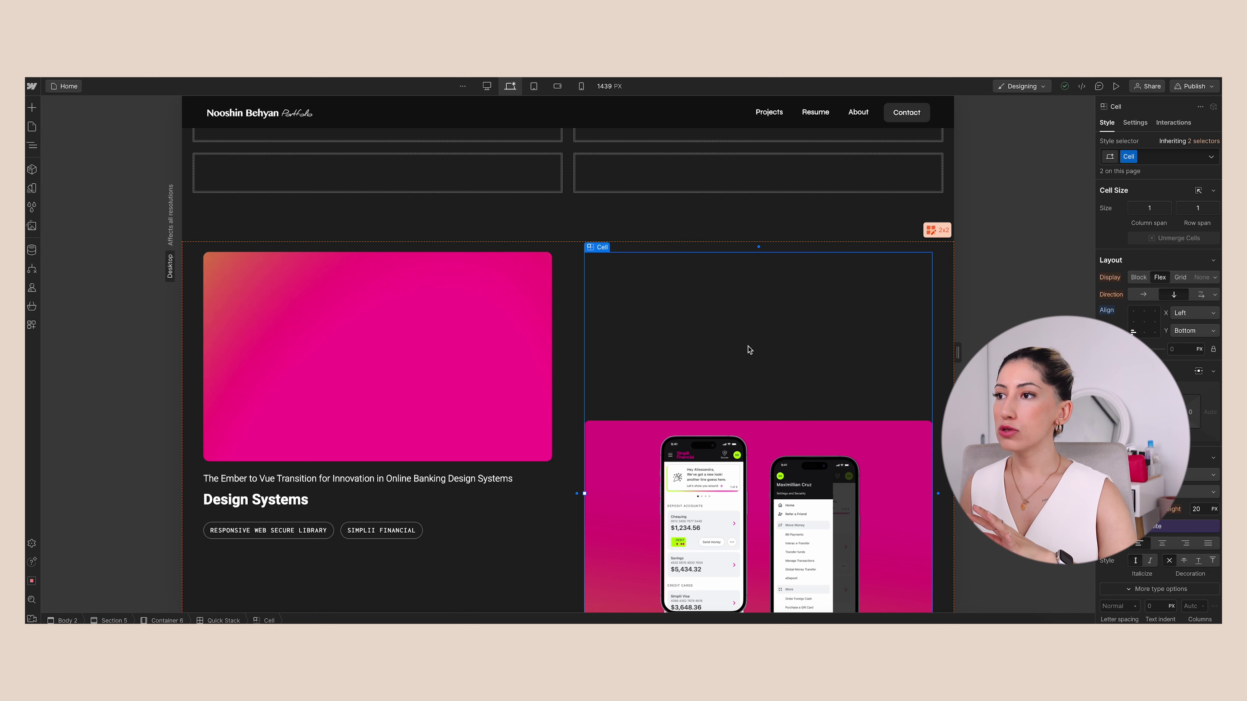
{"action": "scroll", "coordinate": [744, 384], "scroll_direction": "down", "scroll_amount": 2}
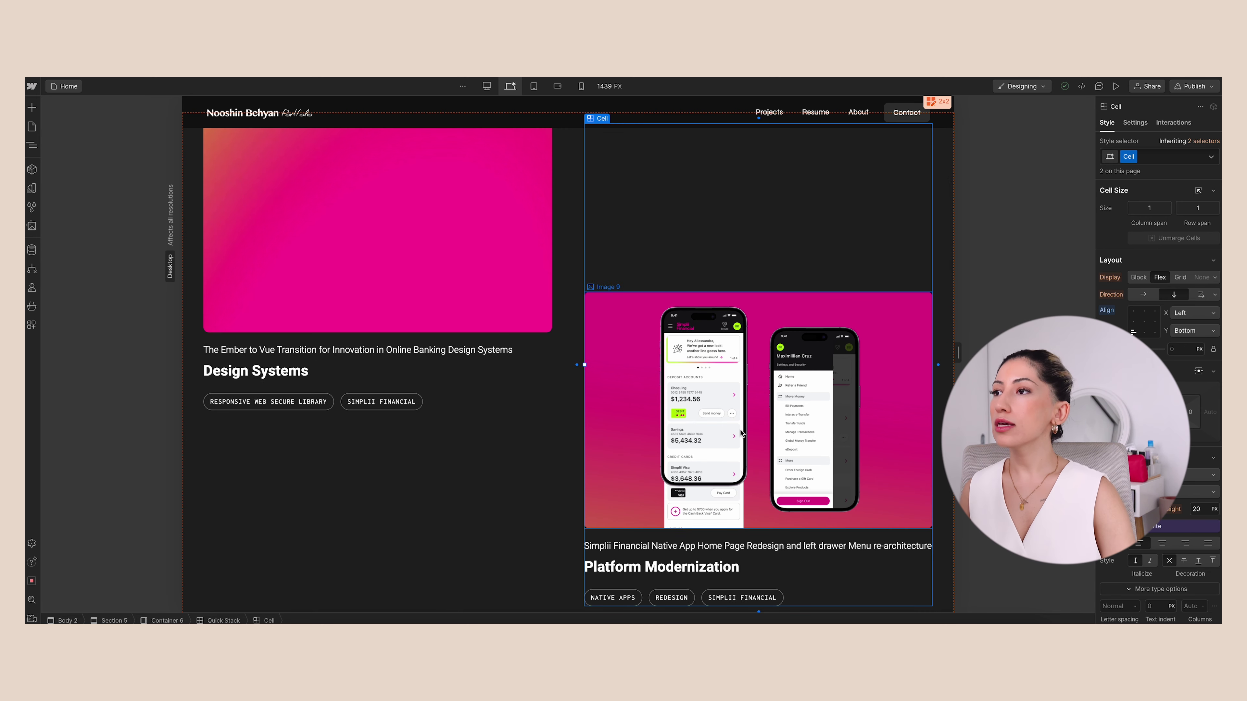
{"action": "scroll", "coordinate": [741, 433], "scroll_direction": "up", "scroll_amount": 5}
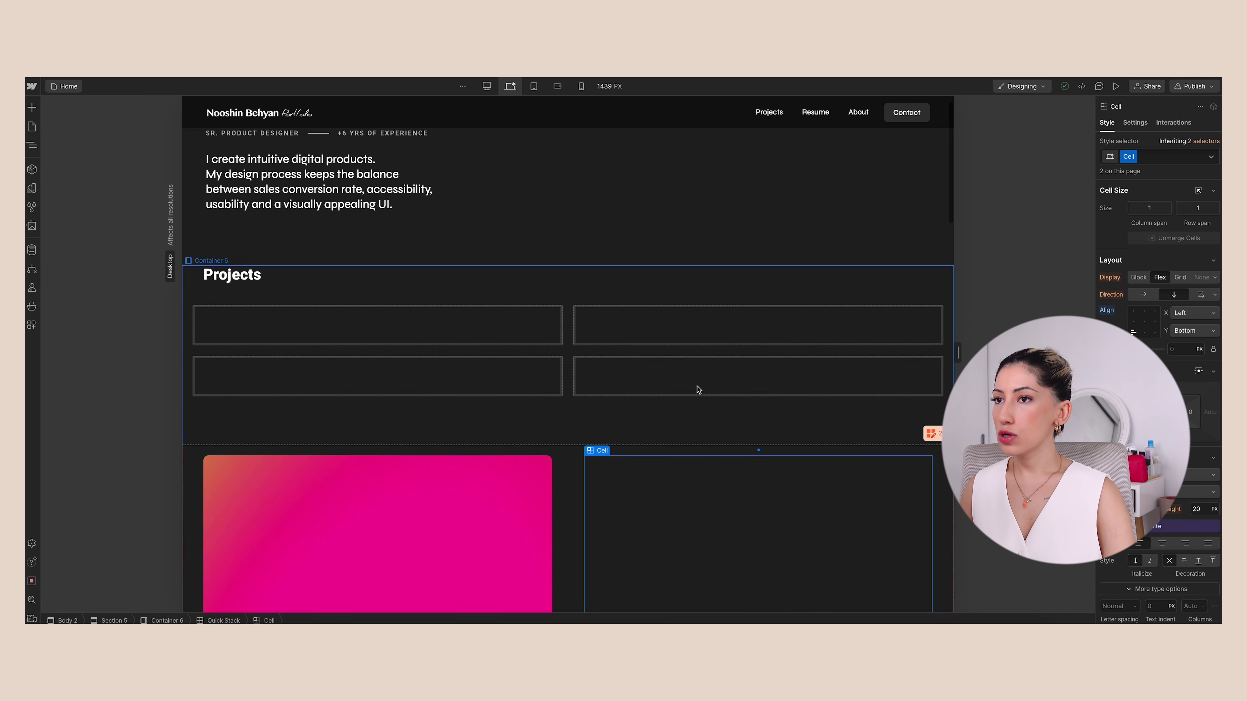
{"action": "left_click", "coordinate": [512, 333]}
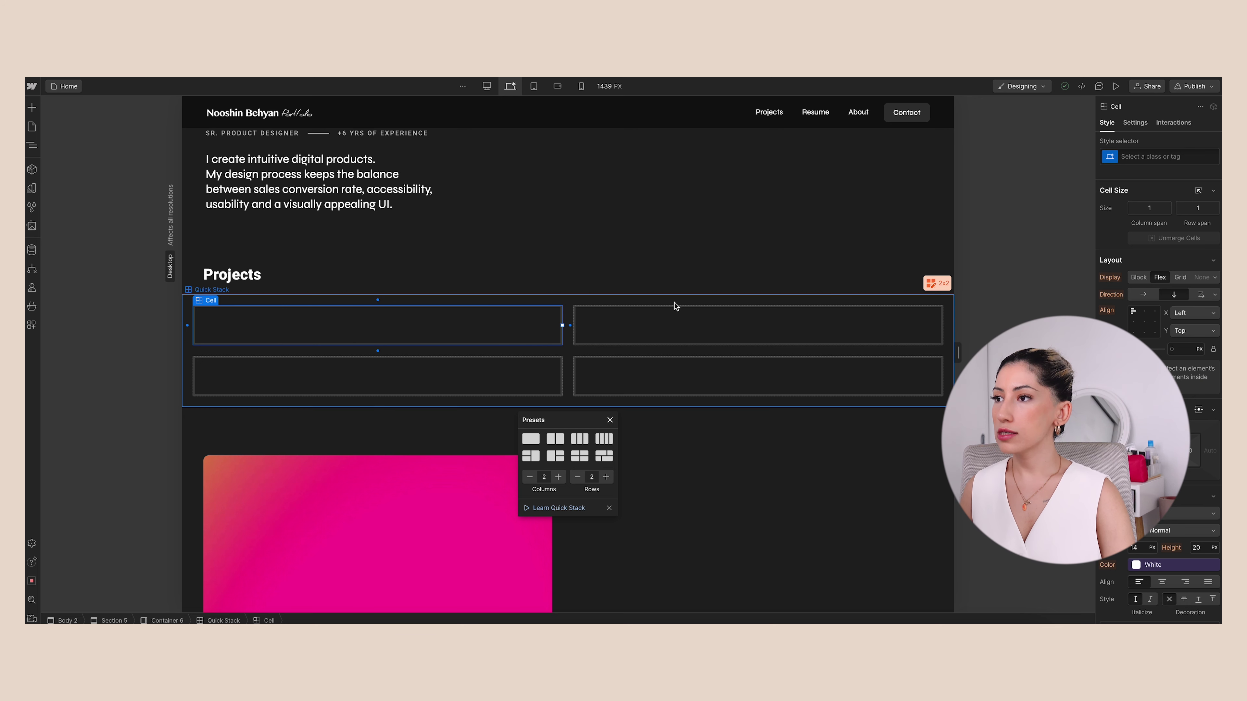
{"action": "left_click", "coordinate": [660, 323]}
{"action": "left_click", "coordinate": [535, 367]}
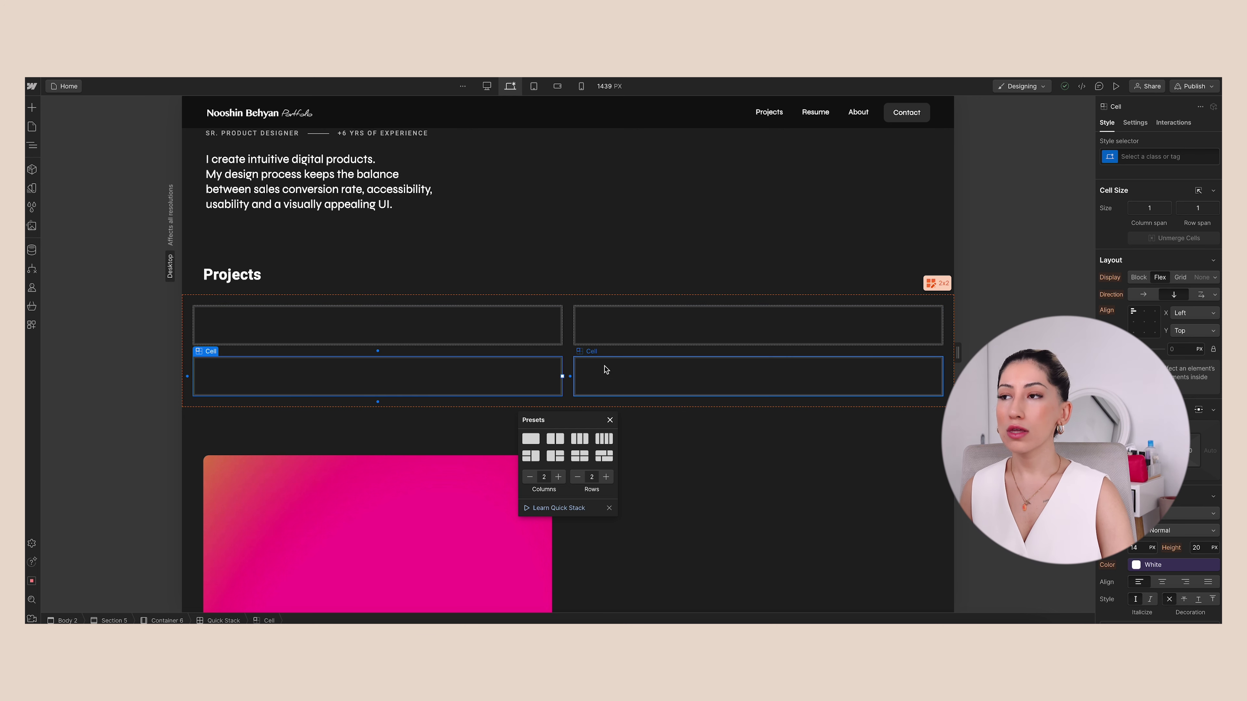
{"action": "left_click", "coordinate": [508, 335]}
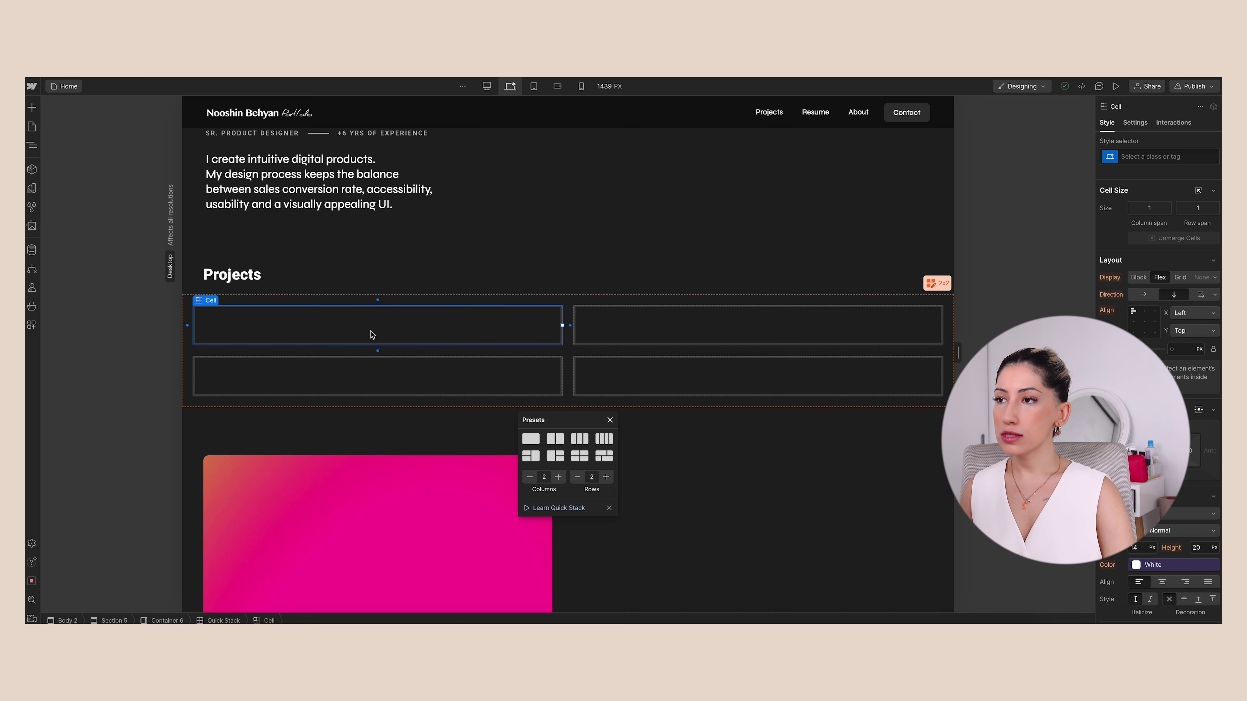
- Inspect the styles of the SIMPLII FINANCIAL and RESPONSIVE WEB SECURE LIBRARY tag pills
{"action": "scroll", "coordinate": [371, 335], "scroll_direction": "down", "scroll_amount": 5}
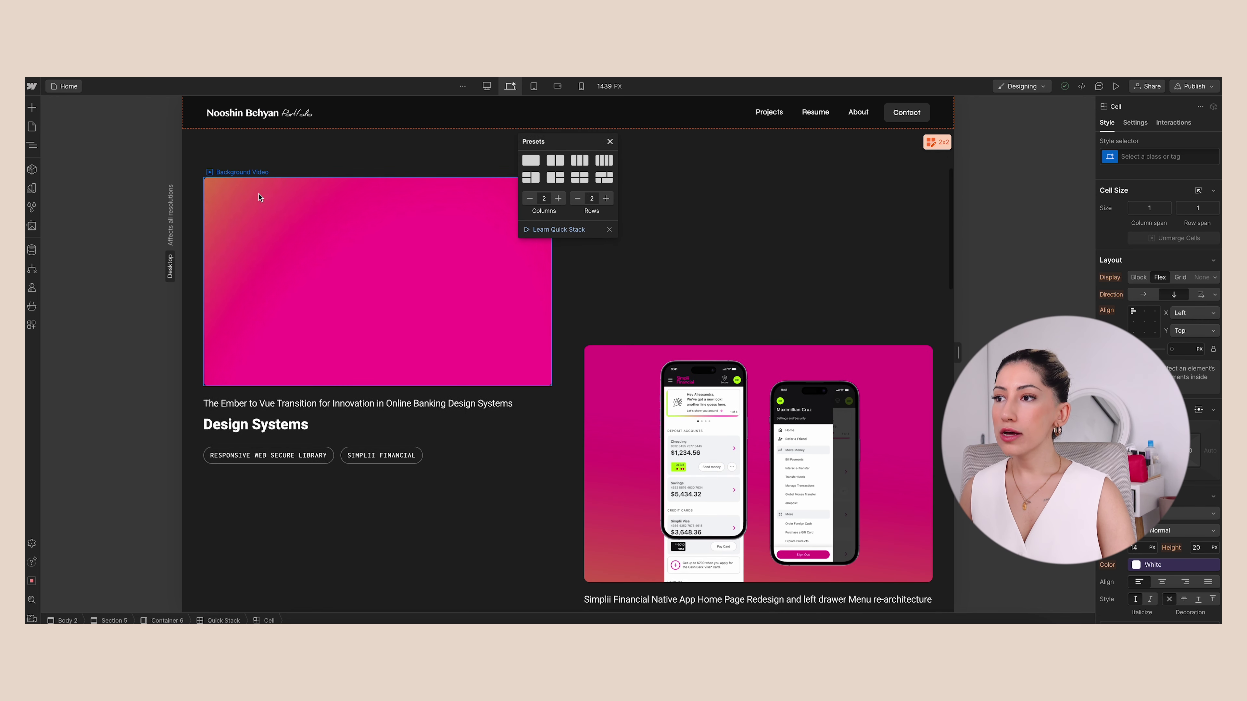
{"action": "left_click", "coordinate": [332, 410]}
{"action": "left_click", "coordinate": [381, 455]}
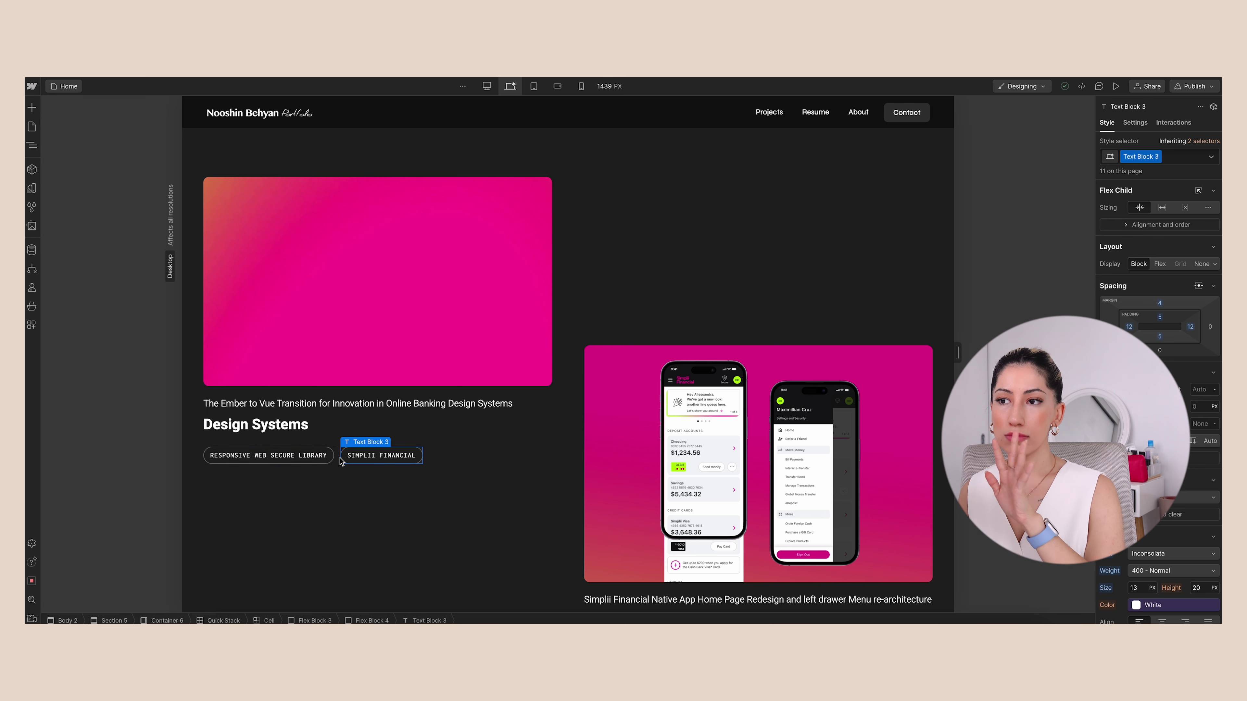
{"action": "left_click", "coordinate": [308, 460]}
{"action": "left_click", "coordinate": [377, 459]}
{"action": "left_click", "coordinate": [296, 459]}
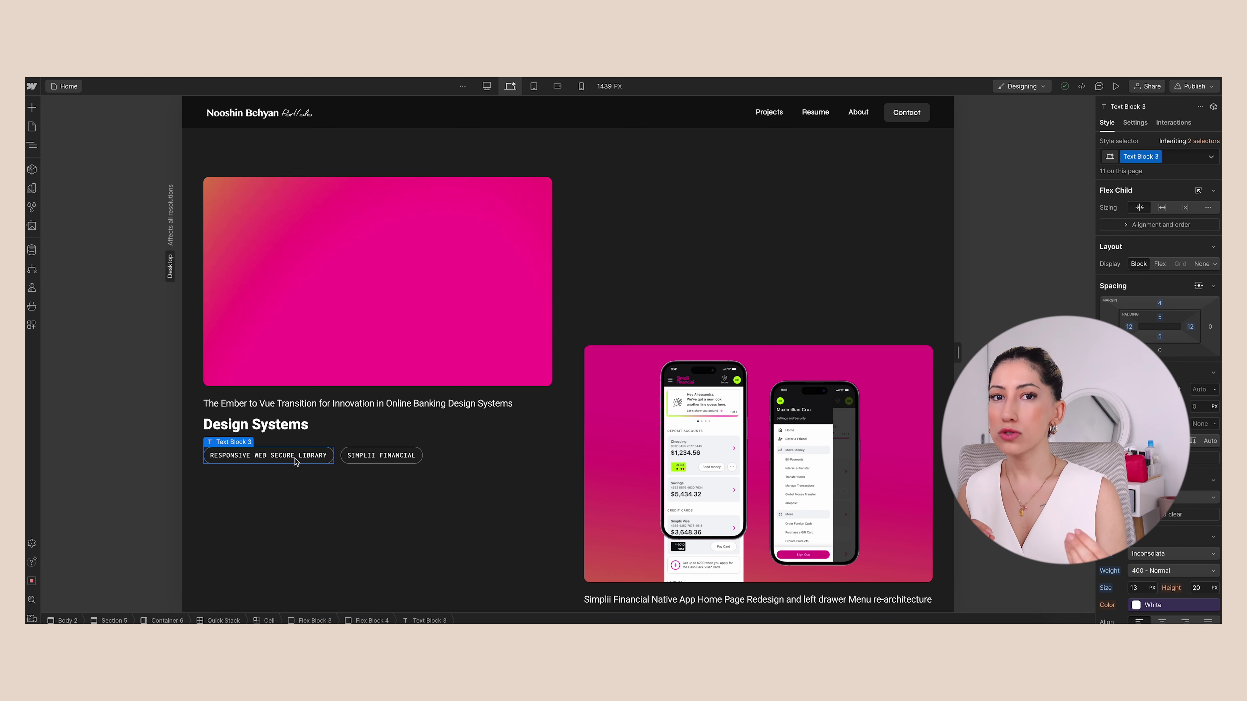
- Select the top-left Projects grid cell, comparing it with the existing card's cell
{"action": "scroll", "coordinate": [314, 344], "scroll_direction": "up", "scroll_amount": 5}
{"action": "left_click", "coordinate": [333, 283]}
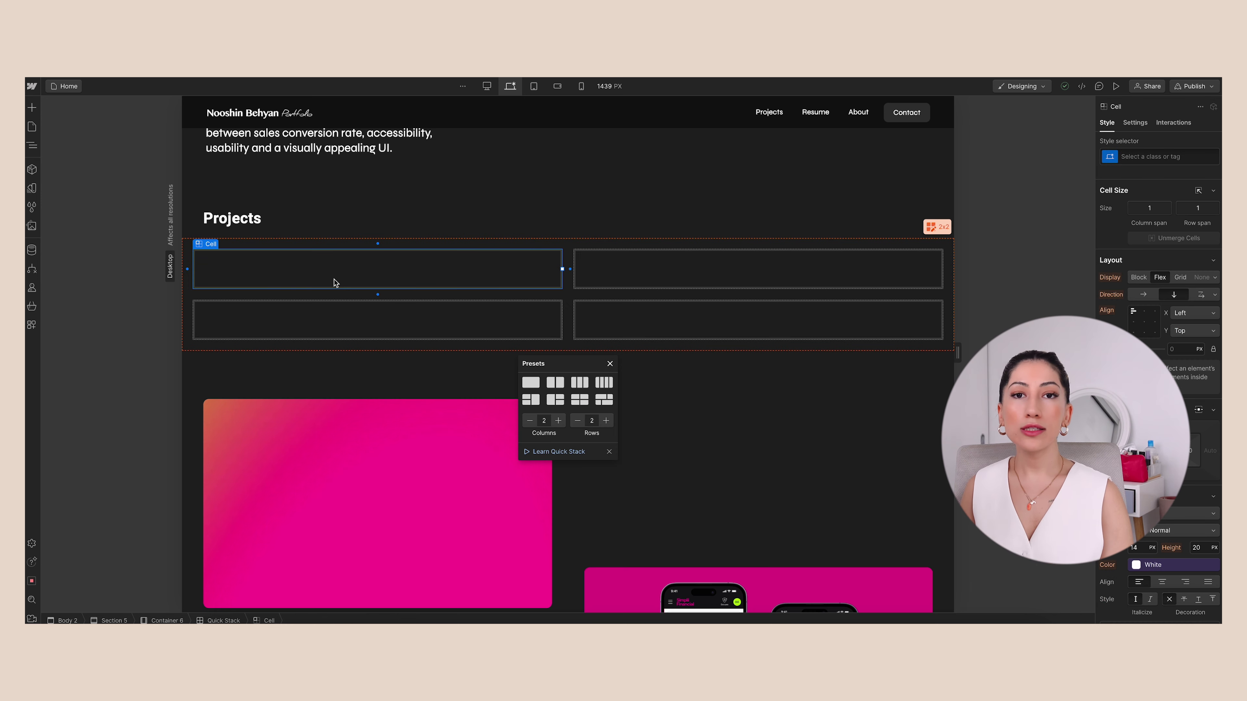
{"action": "mouse_move", "coordinate": [179, 268]}
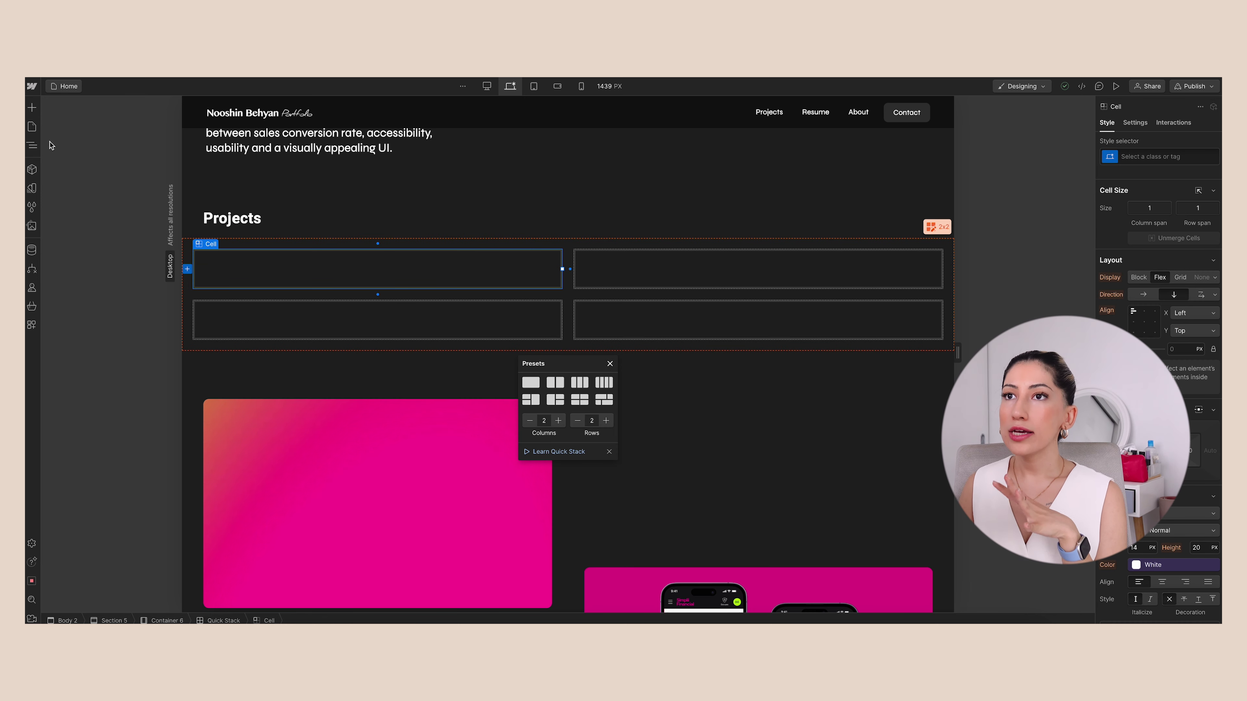
{"action": "left_click", "coordinate": [31, 107]}
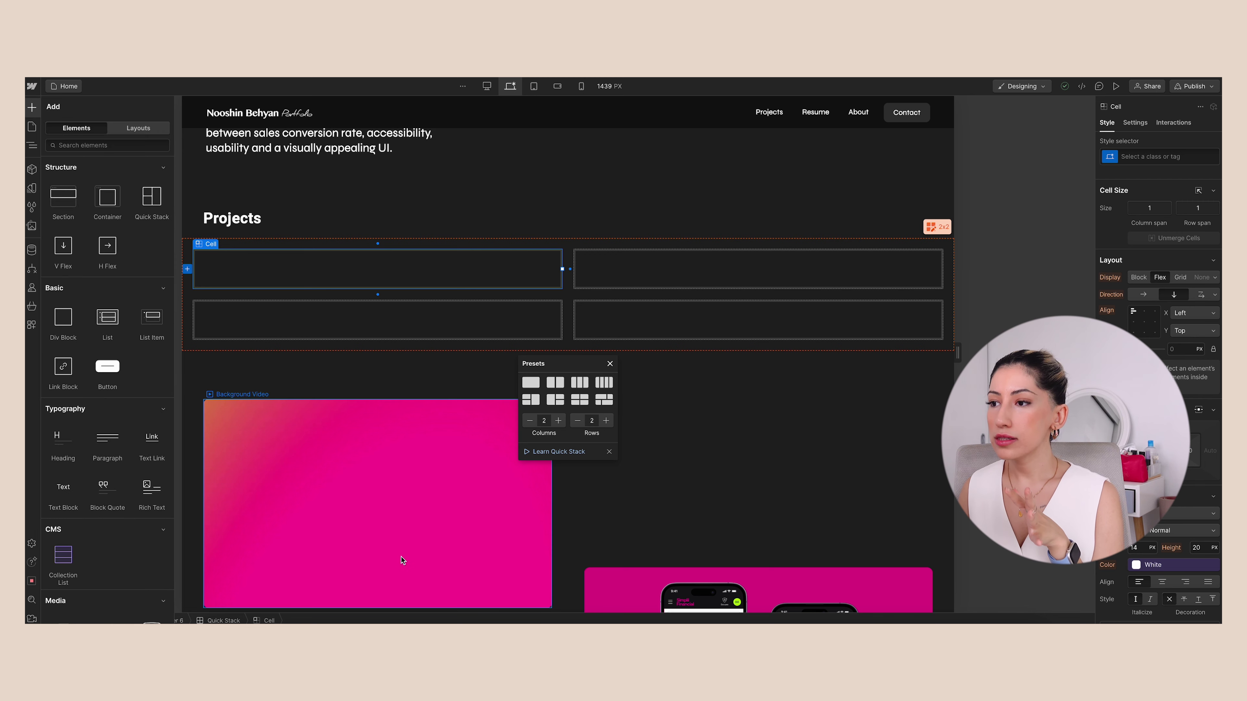
{"action": "scroll", "coordinate": [401, 561], "scroll_direction": "down", "scroll_amount": 2}
{"action": "left_click", "coordinate": [540, 561]}
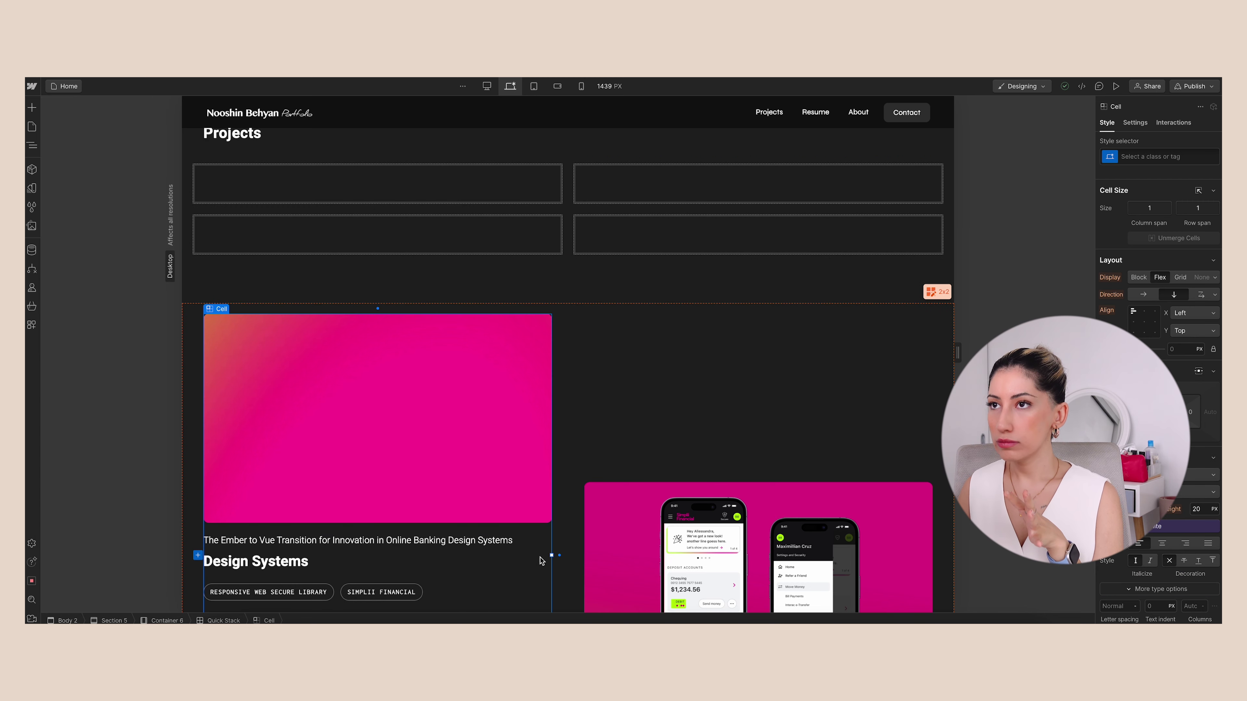
{"action": "left_click", "coordinate": [239, 188]}
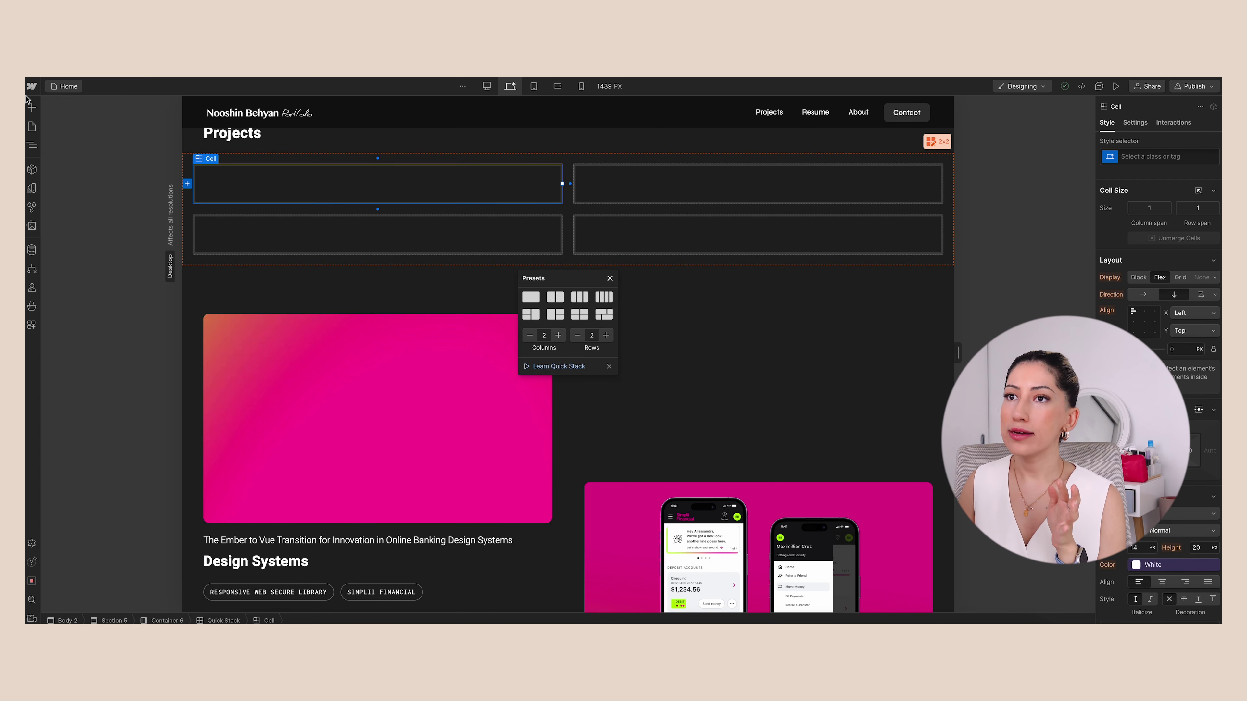
- Drop a Background Video into the top-left cell and cancel choosing a video file
{"action": "left_click", "coordinate": [32, 107]}
{"action": "scroll", "coordinate": [129, 465], "scroll_direction": "down", "scroll_amount": 4}
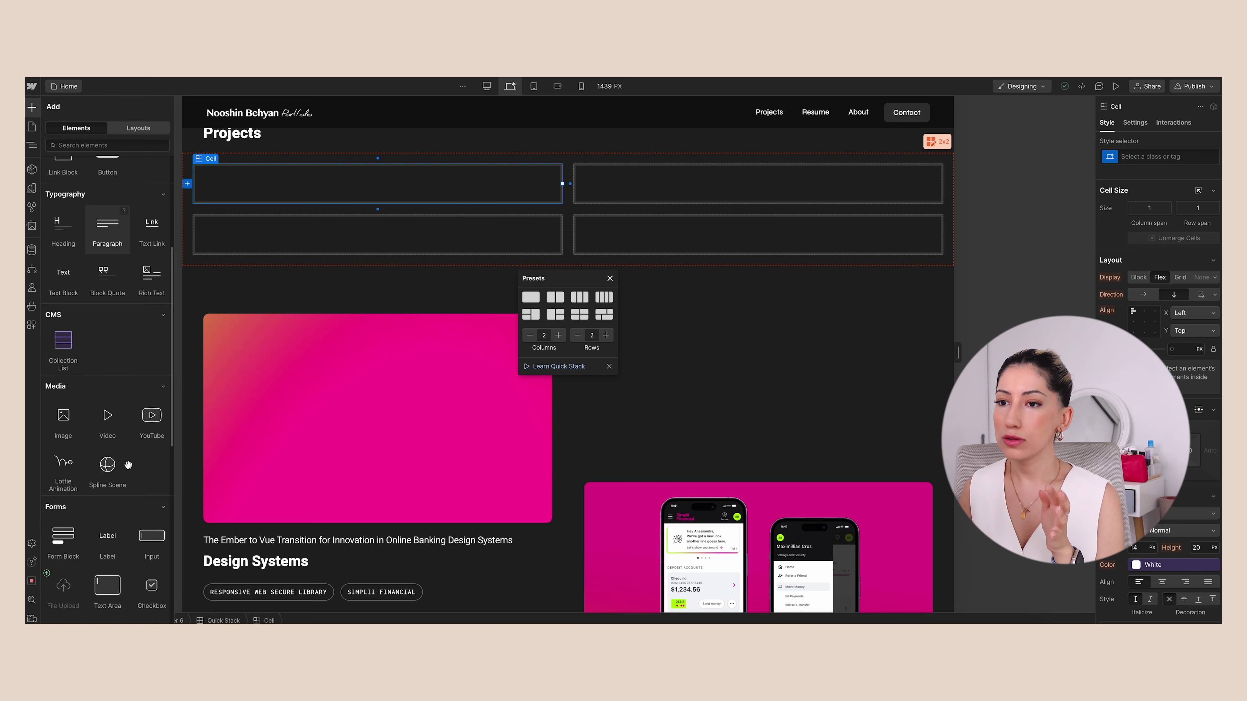
{"action": "scroll", "coordinate": [128, 464], "scroll_direction": "down", "scroll_amount": 6}
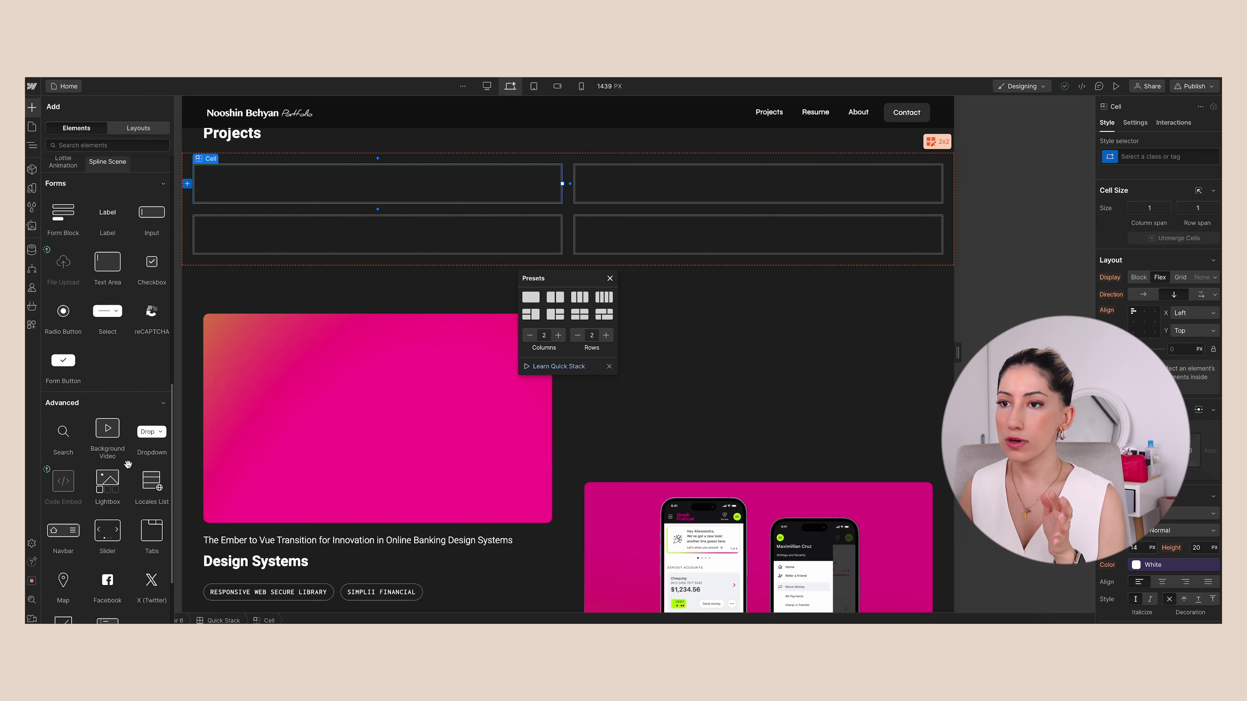
{"action": "scroll", "coordinate": [118, 441], "scroll_direction": "down", "scroll_amount": 1}
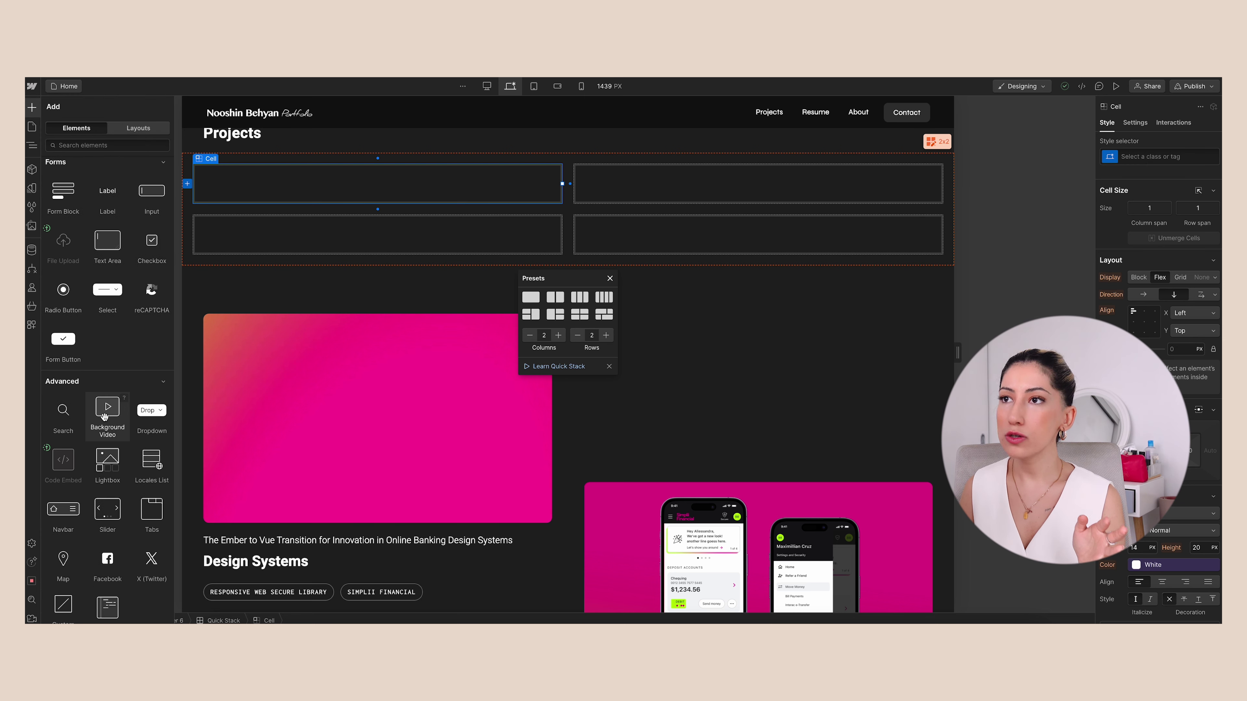
{"action": "left_click_drag", "start_coordinate": [107, 414], "coordinate": [311, 192]}
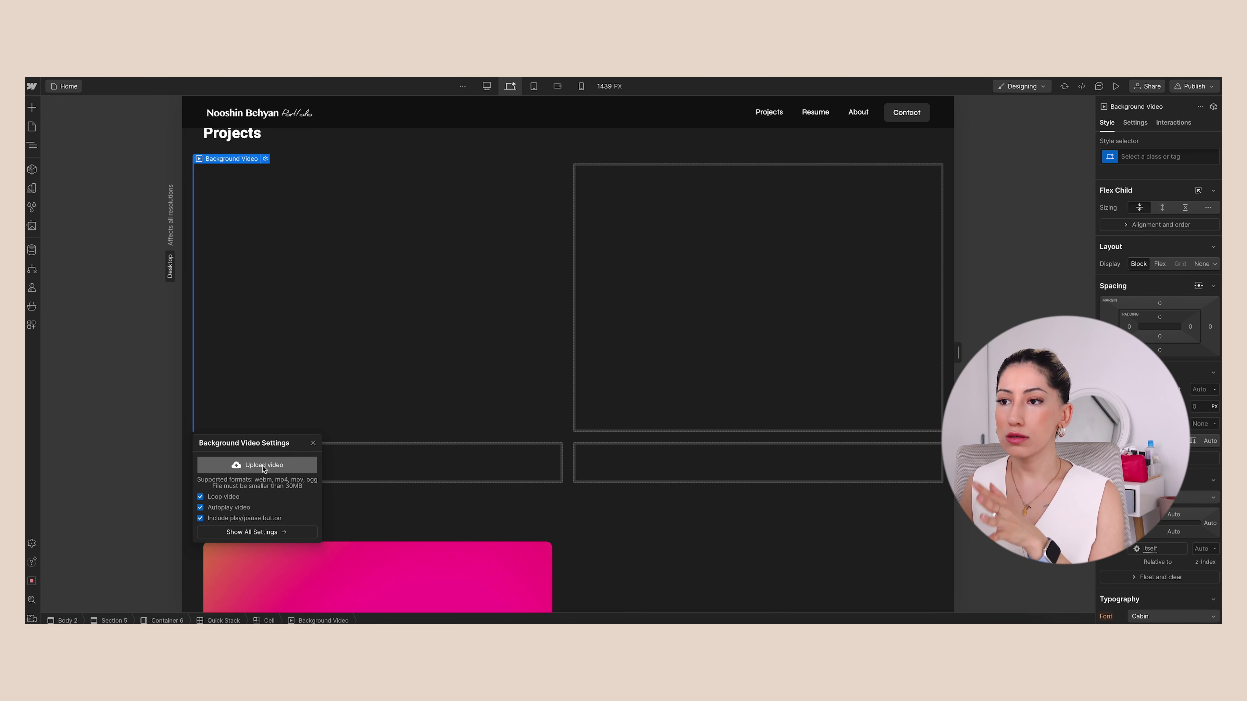
{"action": "left_click", "coordinate": [263, 466]}
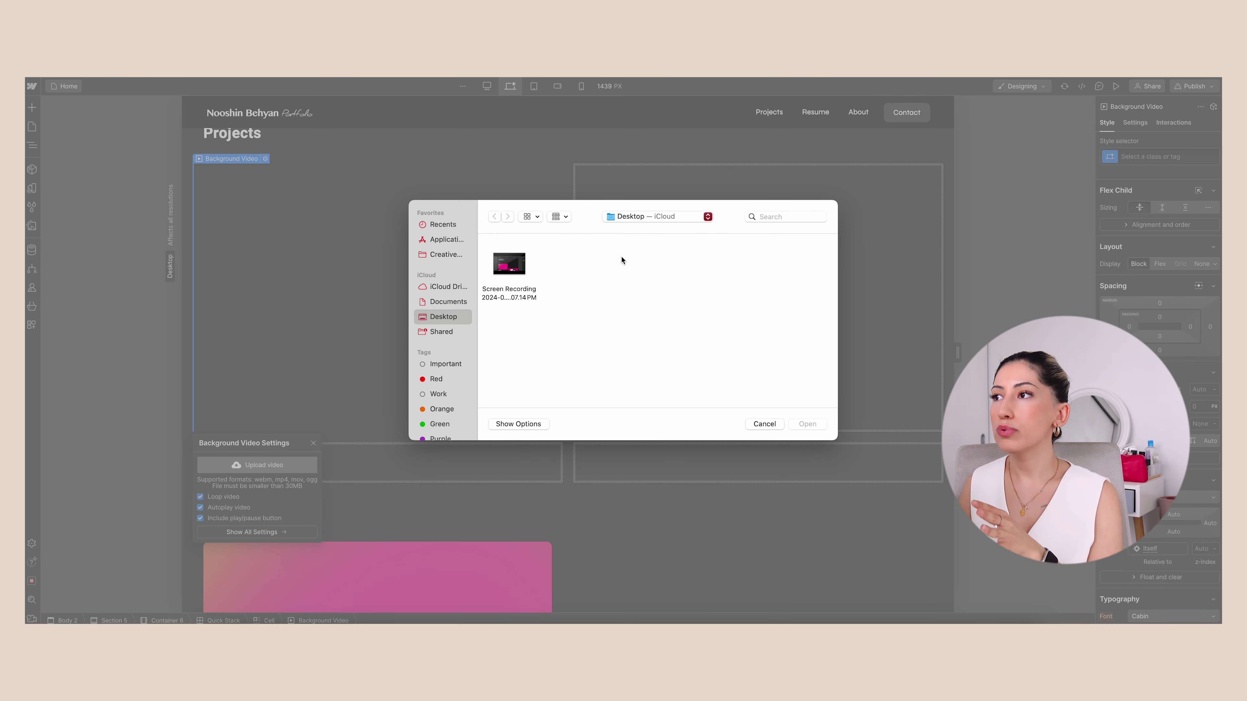
{"action": "left_click", "coordinate": [761, 425]}
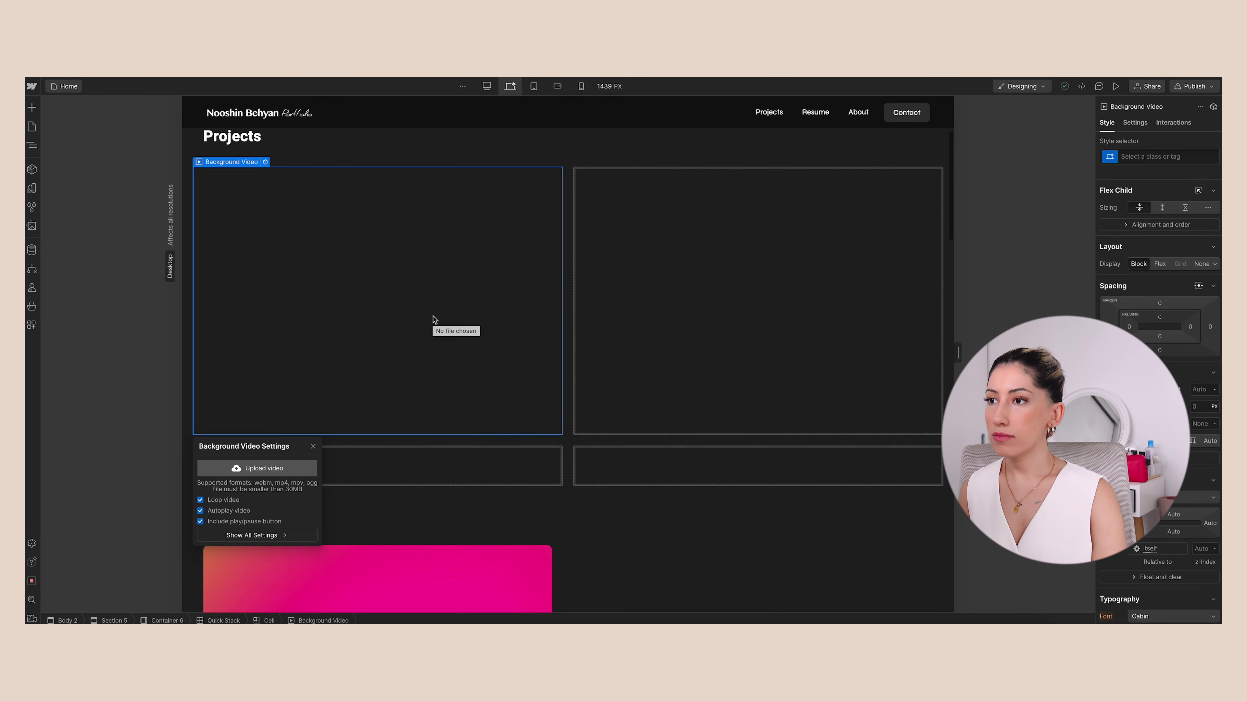
{"action": "scroll", "coordinate": [380, 341], "scroll_direction": "down", "scroll_amount": 3}
- Drop a vertical Flex Block (V Flex) into the top-left Projects grid cell
{"action": "key", "text": "Delete"}
{"action": "scroll", "coordinate": [327, 229], "scroll_direction": "up", "scroll_amount": 3}
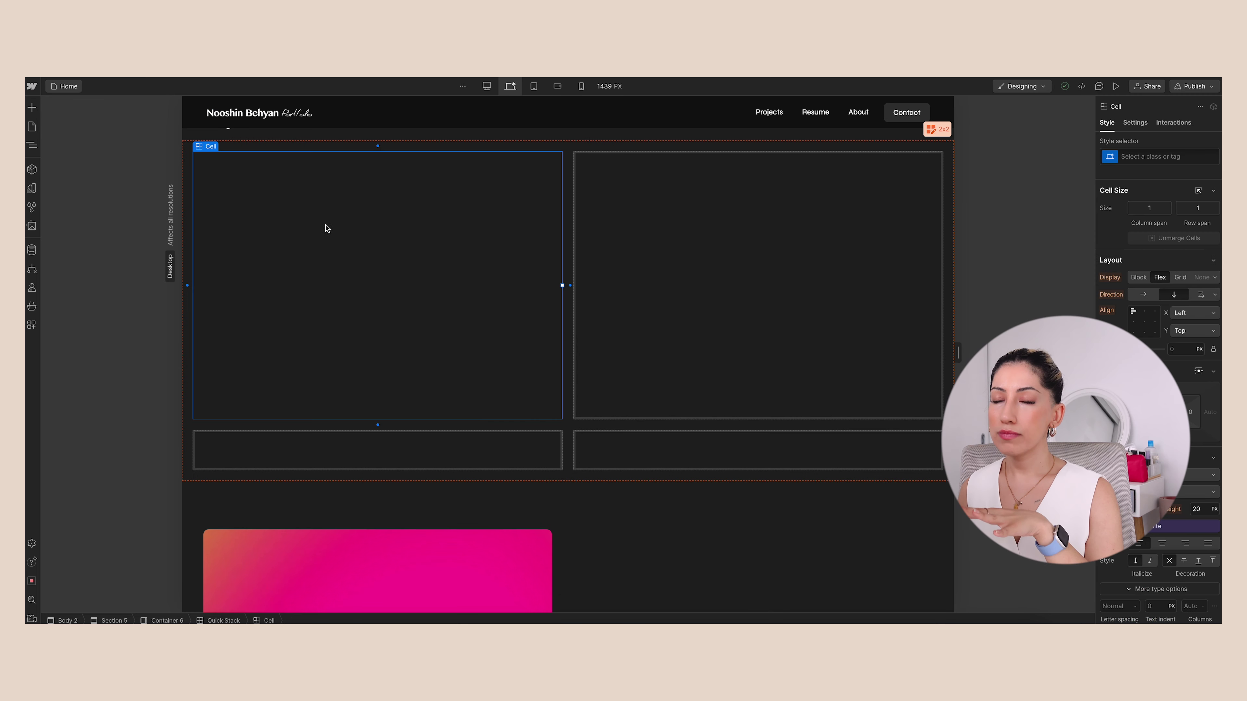
{"action": "scroll", "coordinate": [522, 263], "scroll_direction": "up", "scroll_amount": 3}
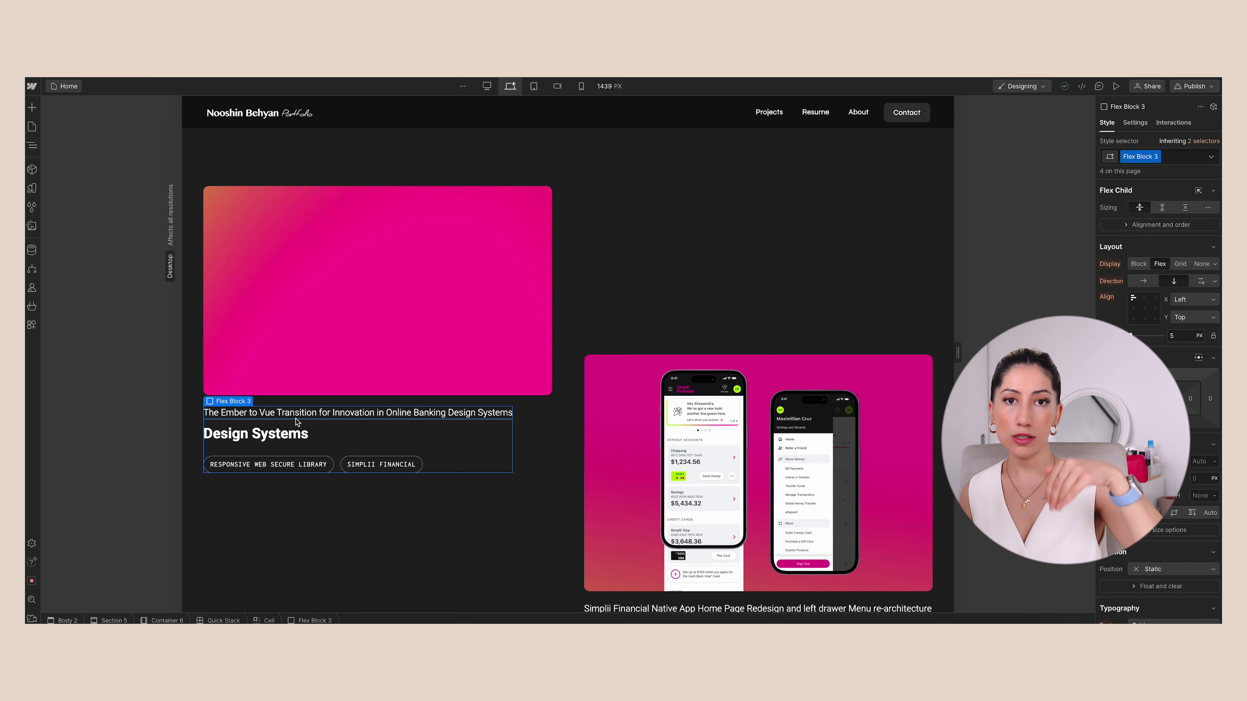
{"action": "scroll", "coordinate": [297, 421], "scroll_direction": "up", "scroll_amount": 6}
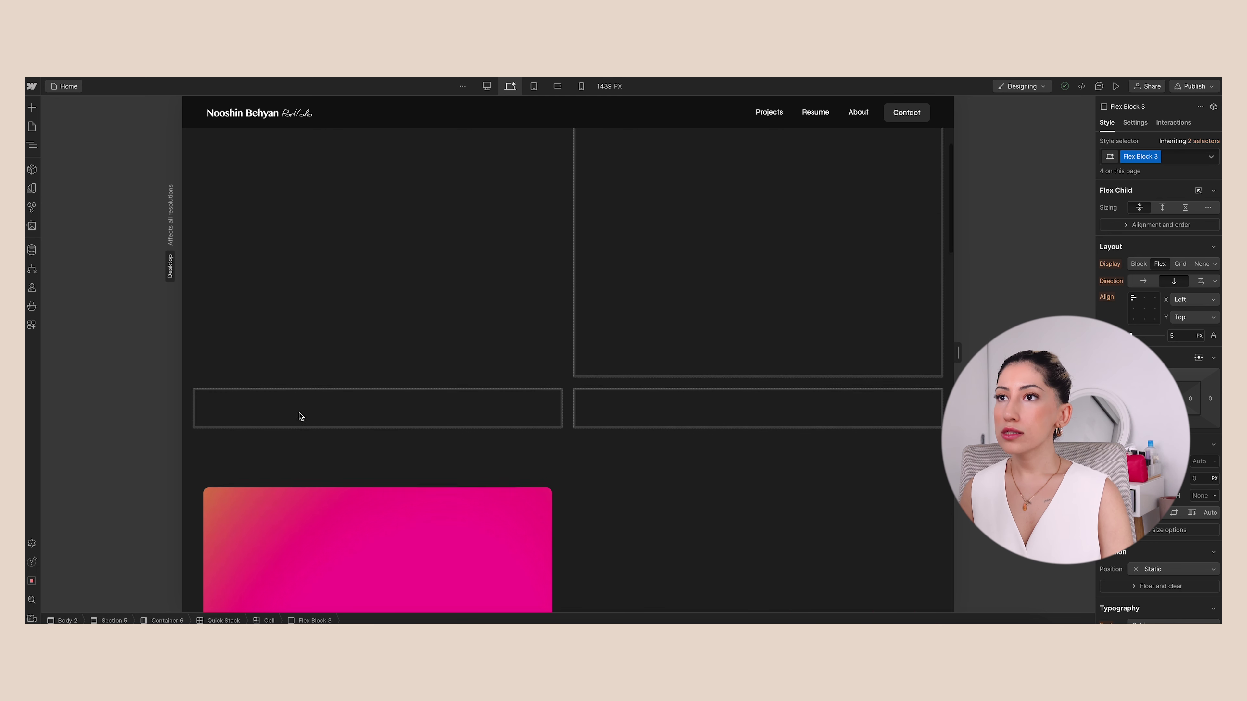
{"action": "left_click", "coordinate": [336, 282]}
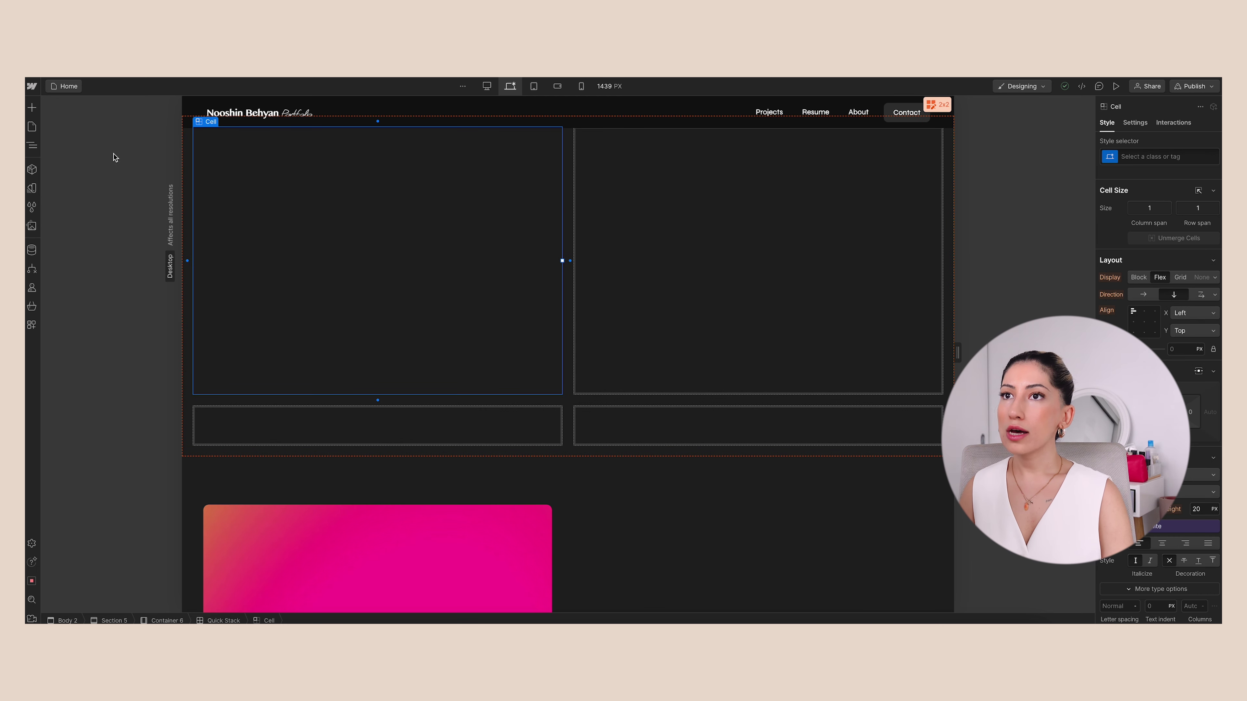
{"action": "left_click", "coordinate": [32, 108]}
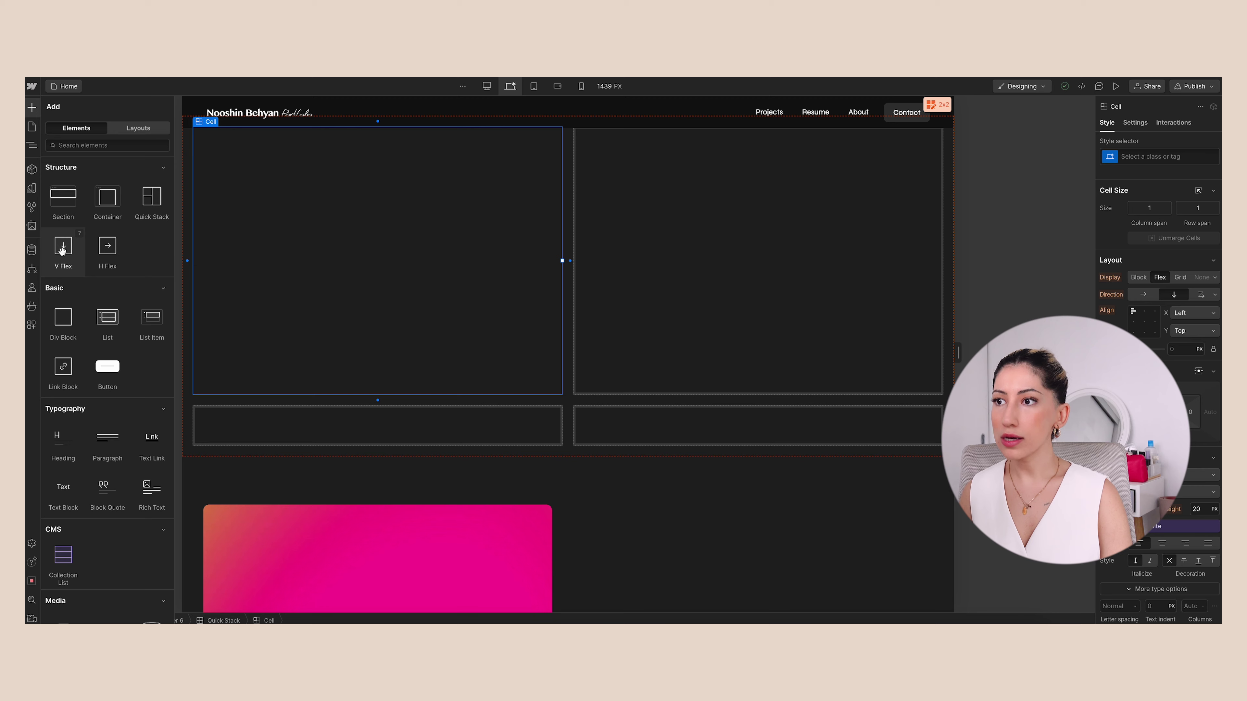
{"action": "left_click_drag", "start_coordinate": [61, 251], "coordinate": [331, 350]}
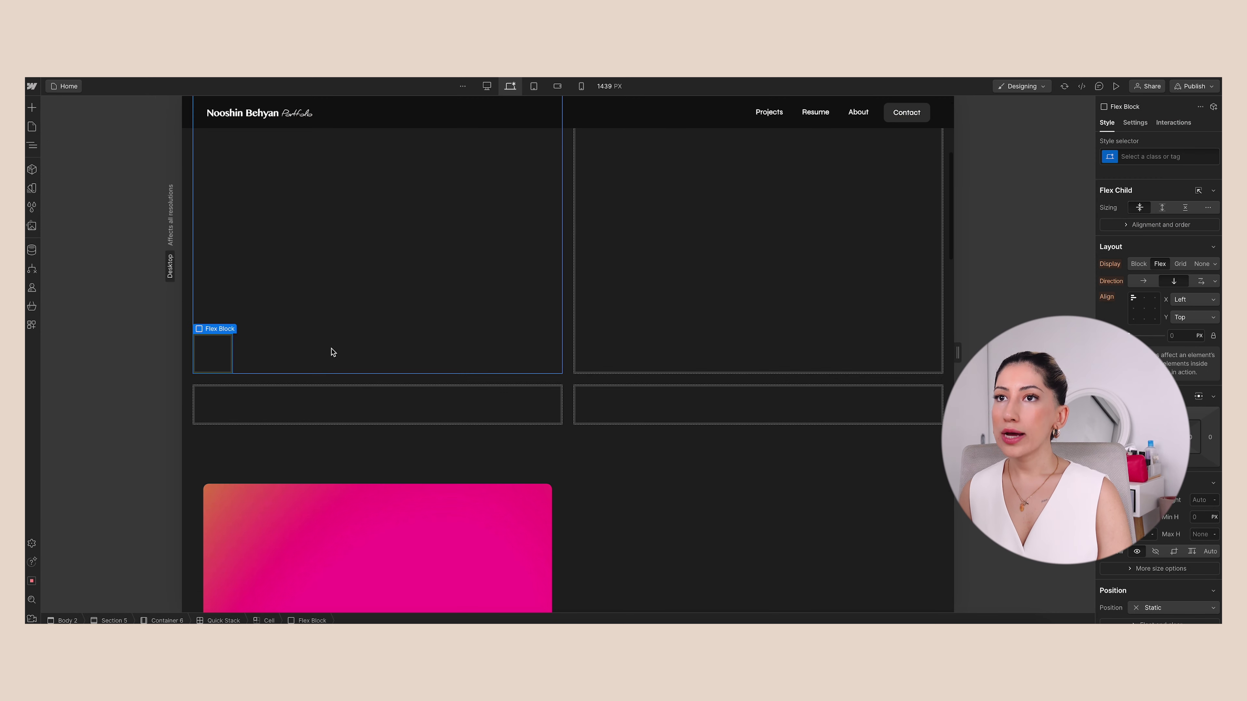
- Fill the Flex Block with a Paragraph, then a Heading, then a Text Block underneath
{"action": "left_click", "coordinate": [32, 108]}
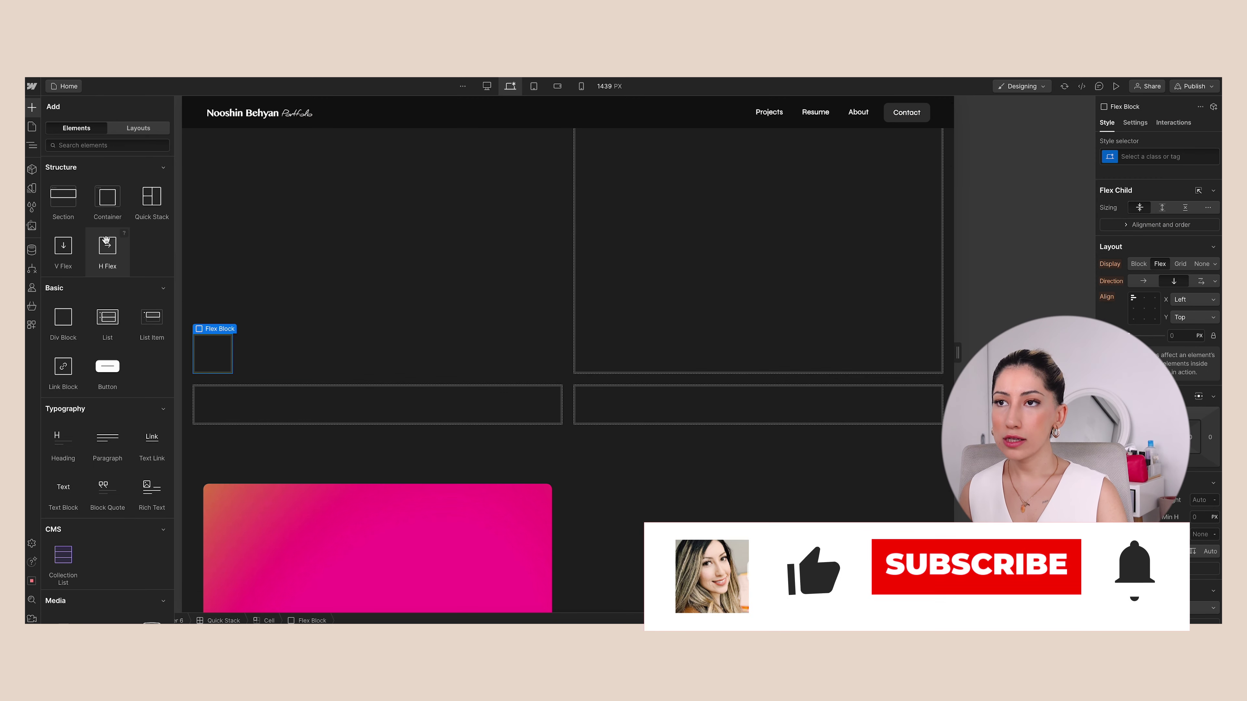
{"action": "scroll", "coordinate": [105, 240], "scroll_direction": "down", "scroll_amount": 5}
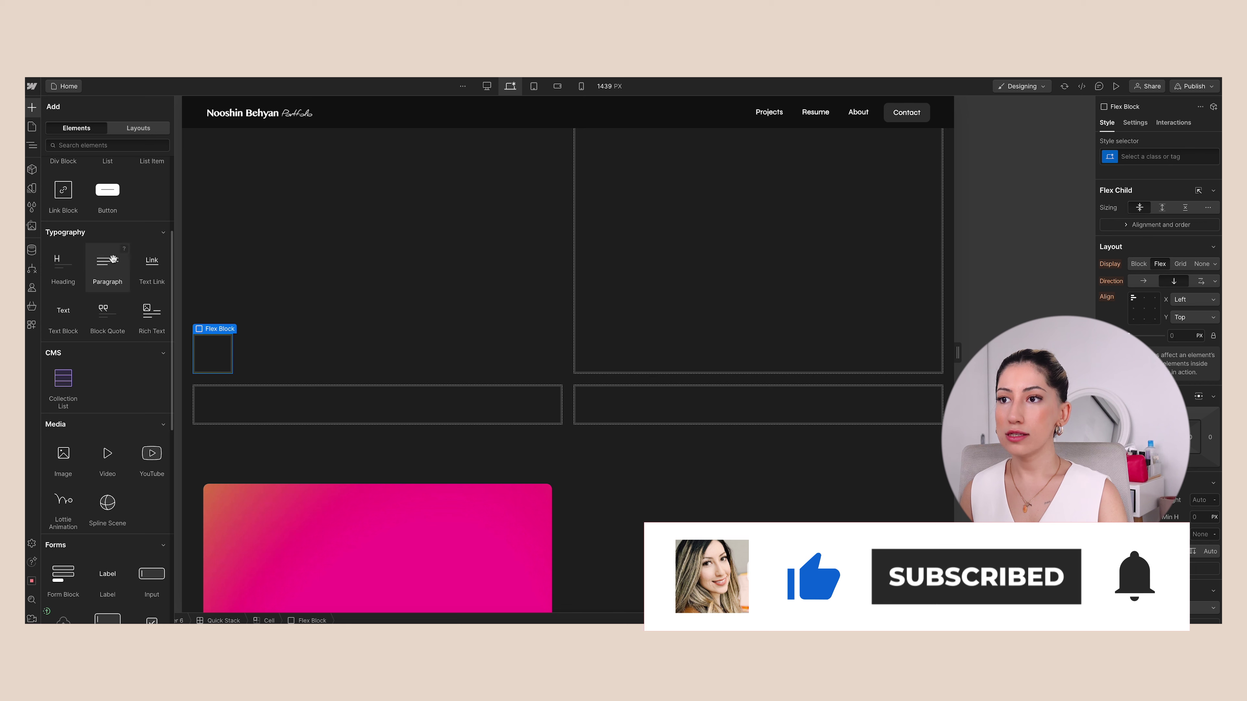
{"action": "left_click_drag", "start_coordinate": [114, 261], "coordinate": [218, 347]}
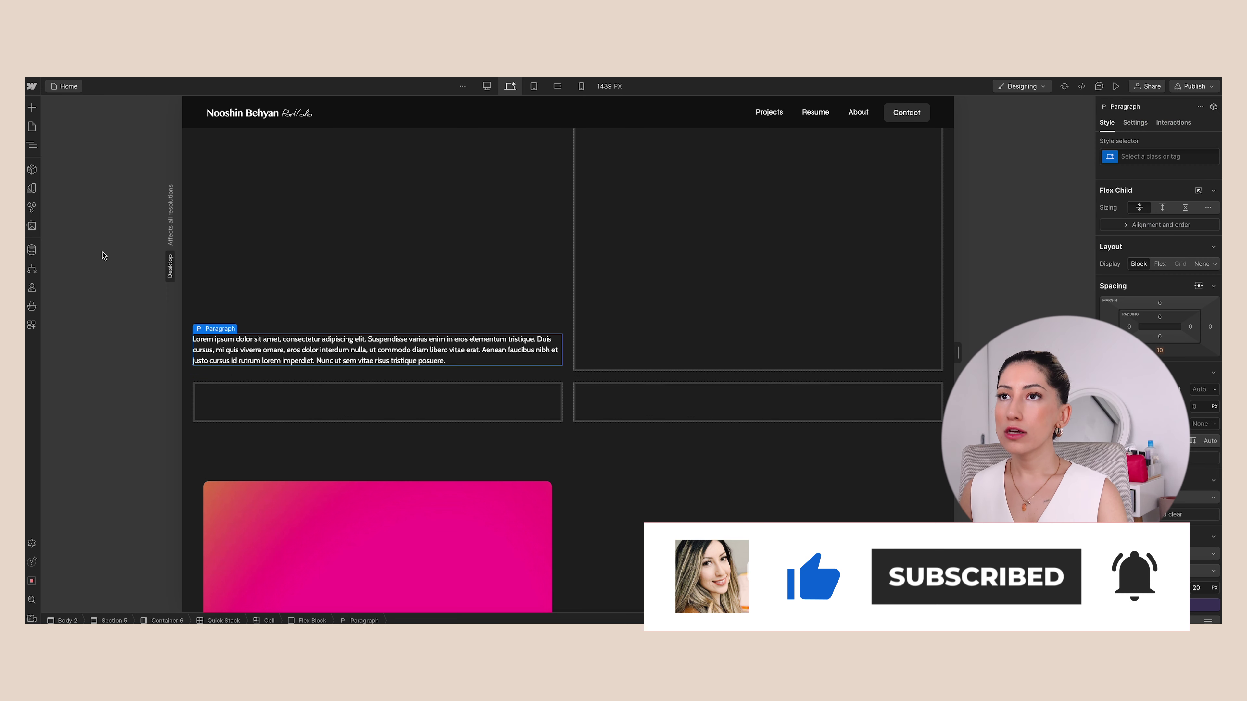
{"action": "left_click", "coordinate": [32, 108]}
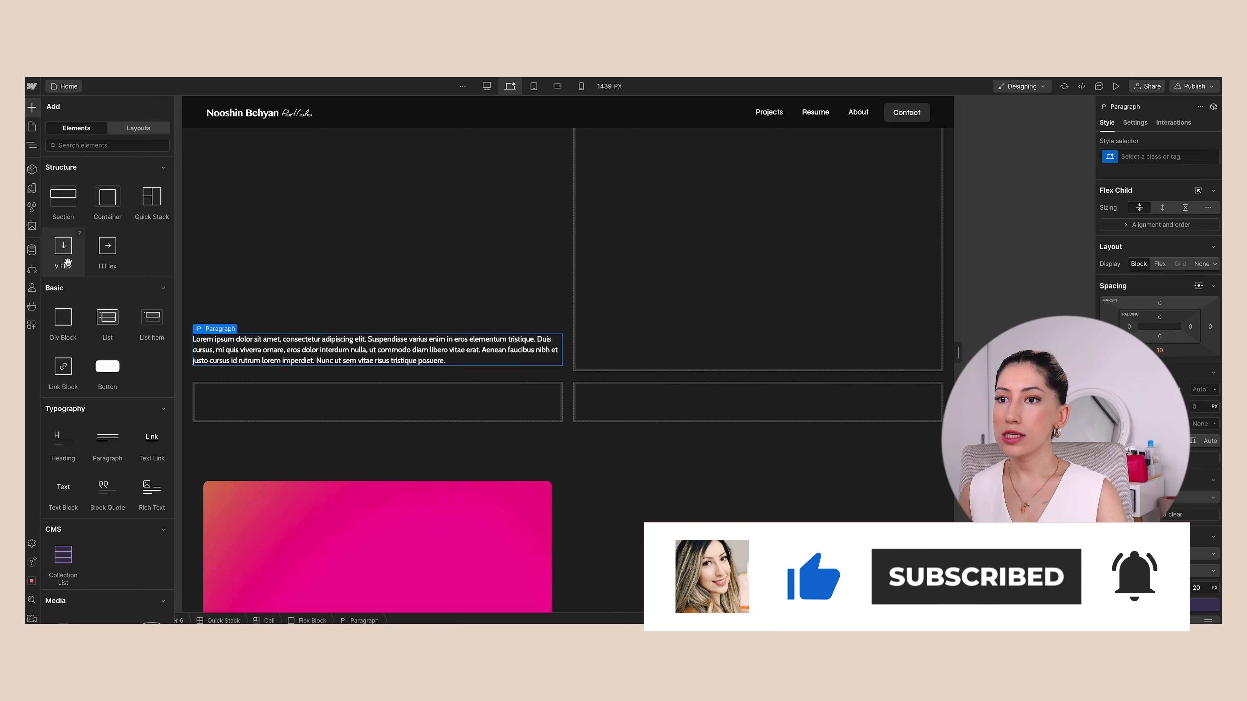
{"action": "left_click_drag", "start_coordinate": [62, 437], "coordinate": [272, 361]}
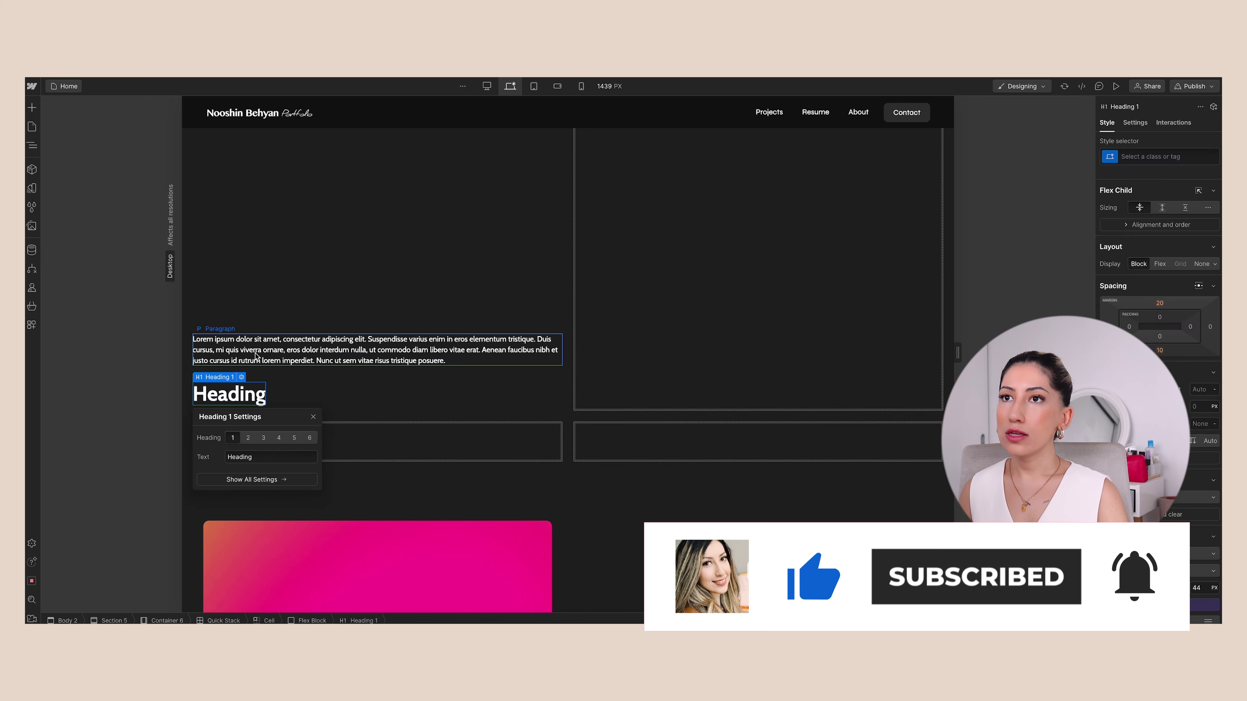
{"action": "left_click", "coordinate": [32, 107]}
{"action": "scroll", "coordinate": [82, 360], "scroll_direction": "down", "scroll_amount": 5}
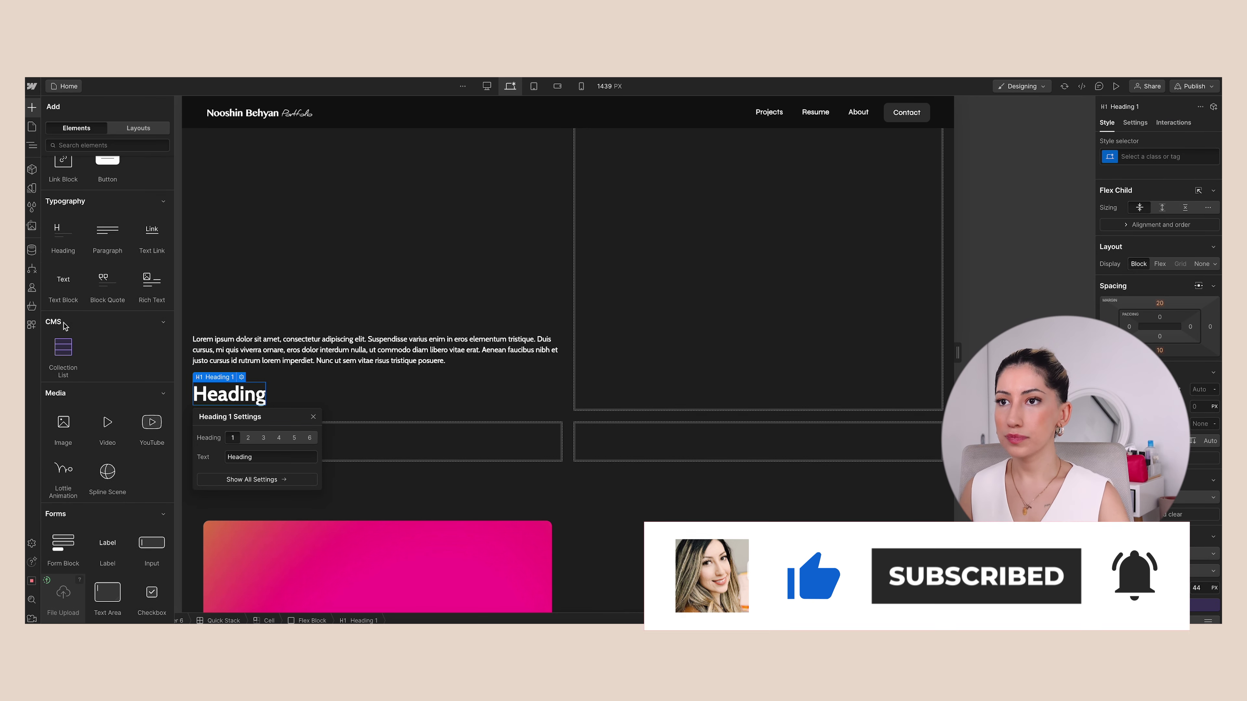
{"action": "left_click_drag", "start_coordinate": [71, 289], "coordinate": [258, 410]}
{"action": "scroll", "coordinate": [251, 445], "scroll_direction": "down", "scroll_amount": 2}
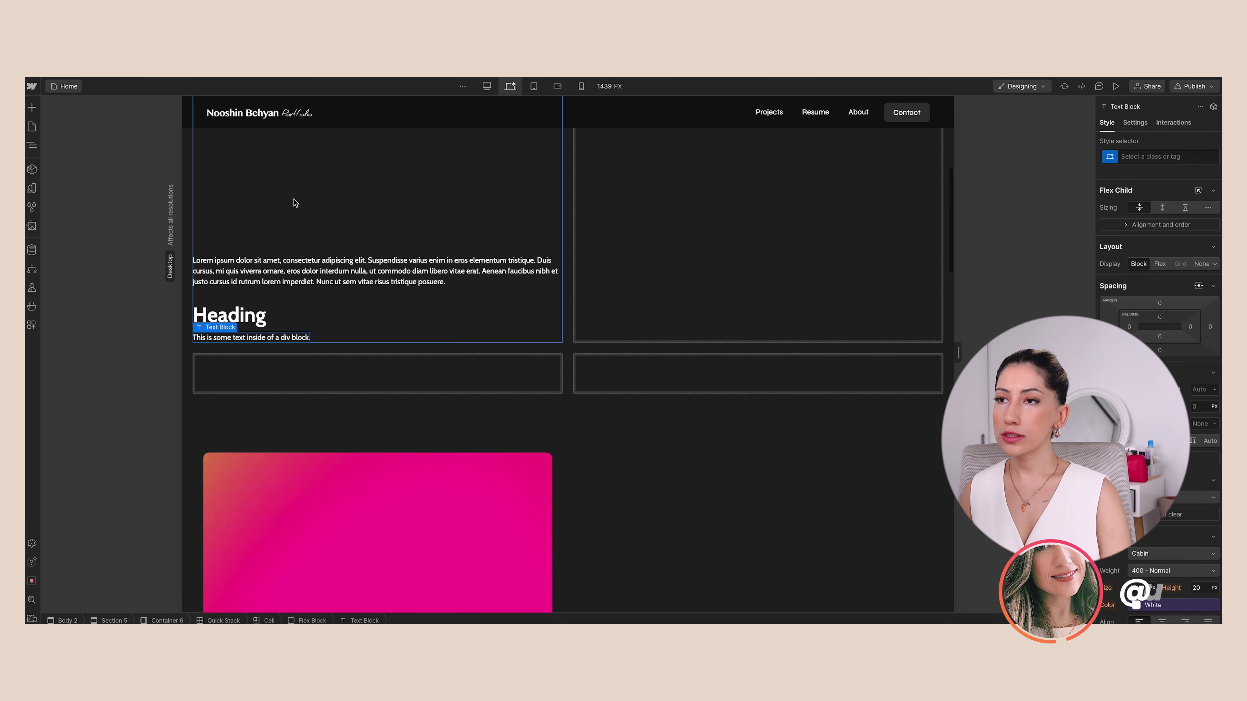
- Compare the placeholder paragraph with the existing card's subtitle and tag-pill row styles
{"action": "left_click", "coordinate": [260, 281]}
{"action": "scroll", "coordinate": [261, 287], "scroll_direction": "down", "scroll_amount": 10}
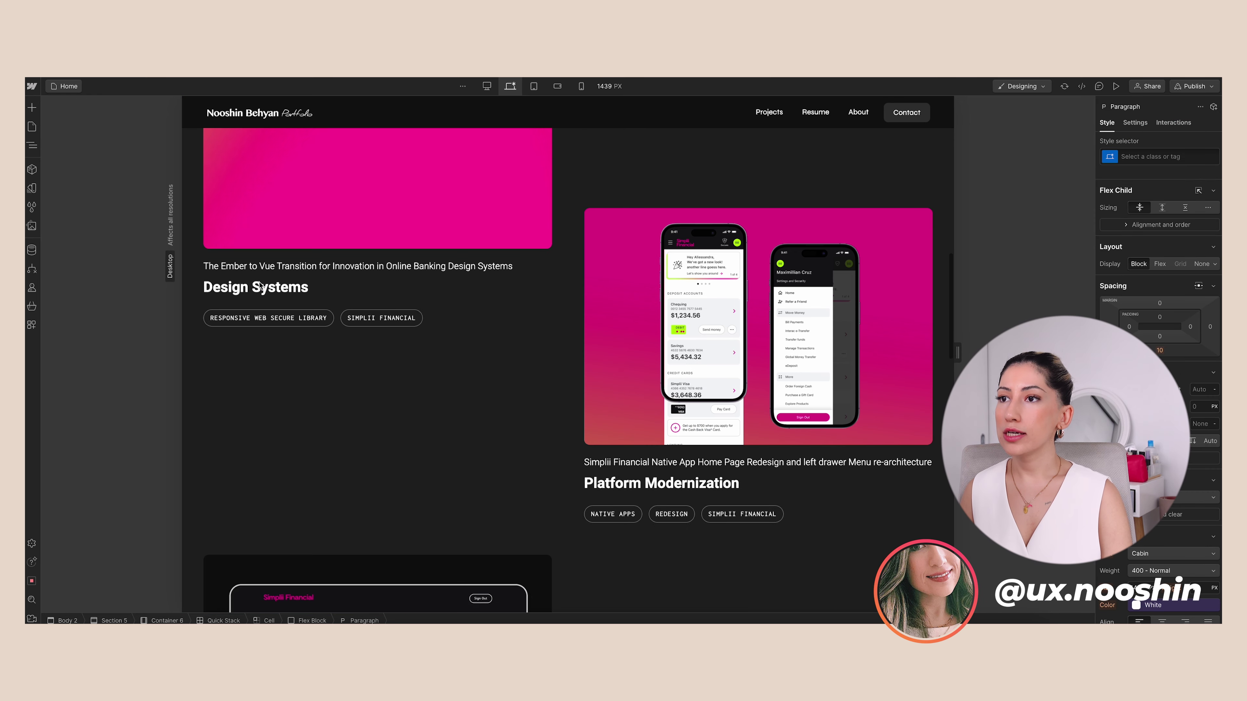
{"action": "scroll", "coordinate": [261, 287], "scroll_direction": "up", "scroll_amount": 1}
{"action": "left_click", "coordinate": [228, 317]}
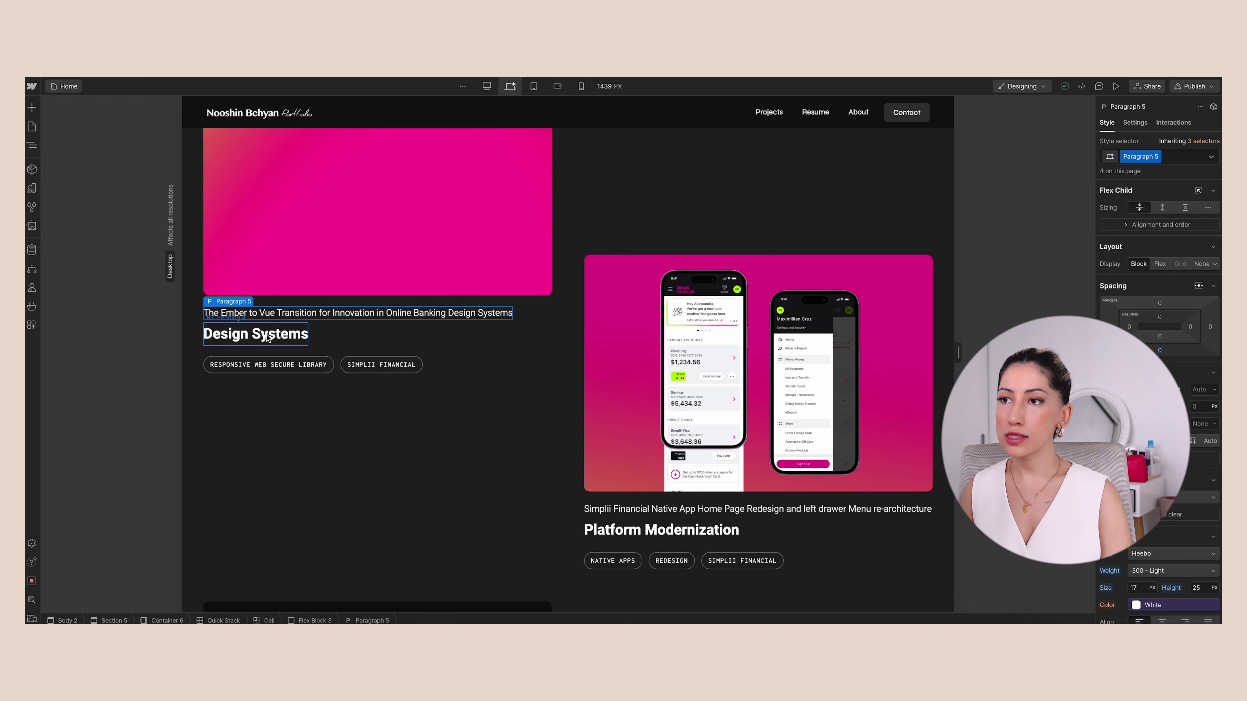
{"action": "left_click", "coordinate": [338, 396]}
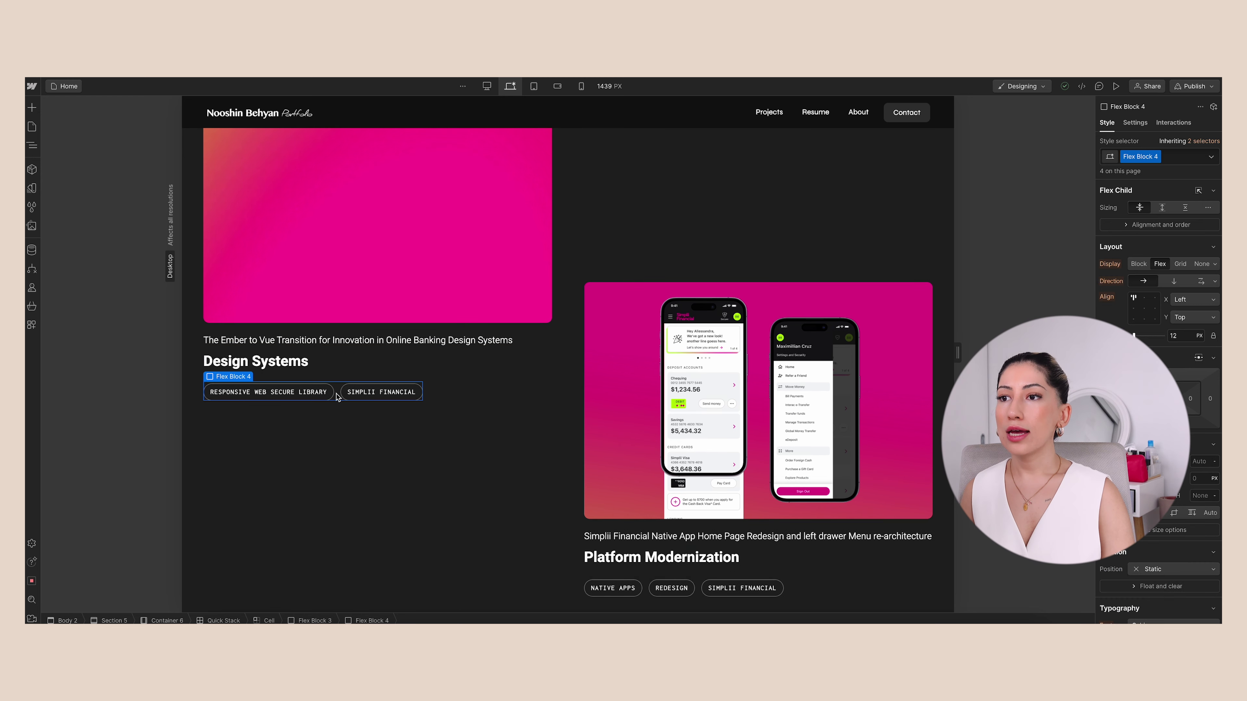
{"action": "left_click", "coordinate": [318, 395]}
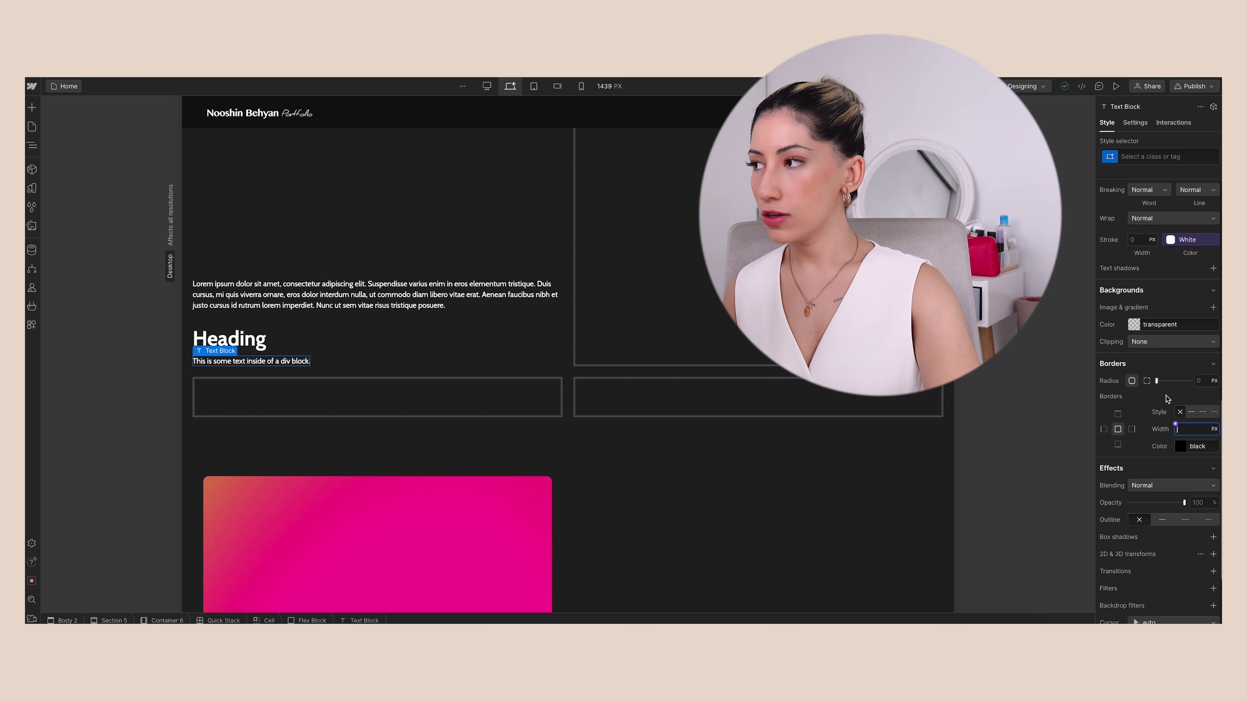
- Give the text block a solid 1px border in translucent white
{"action": "key", "text": "Return"}
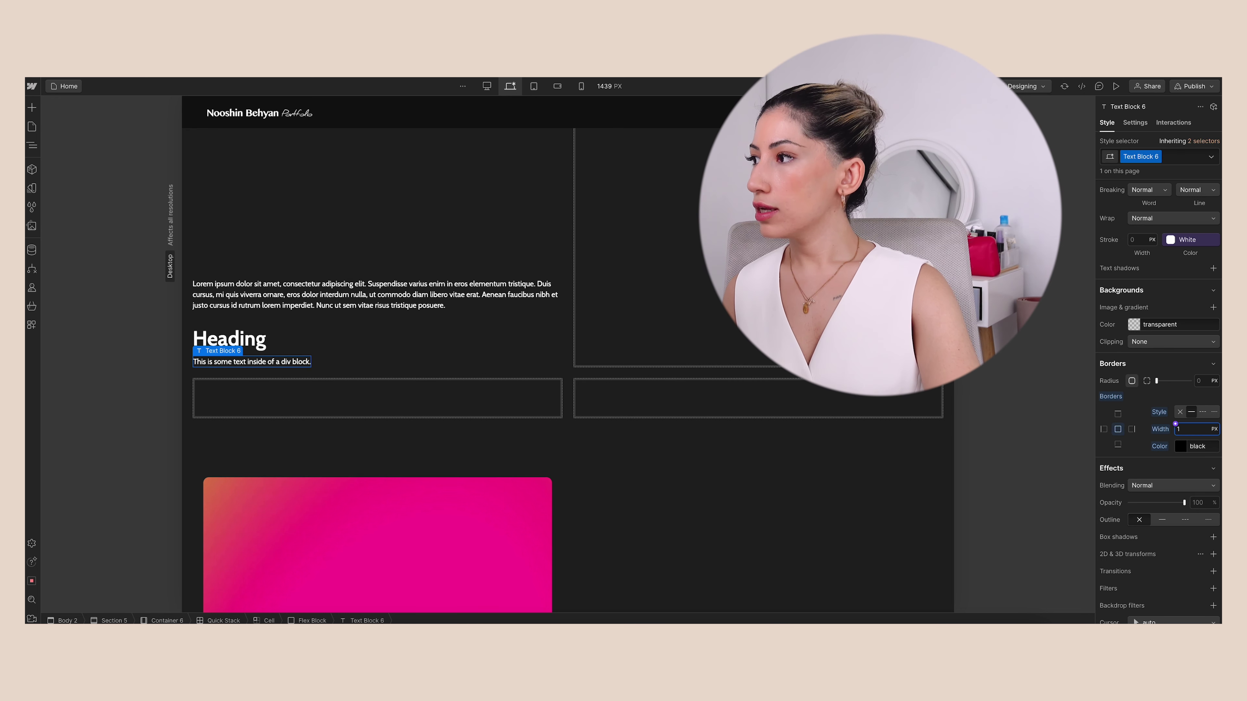
{"action": "left_click", "coordinate": [1180, 447]}
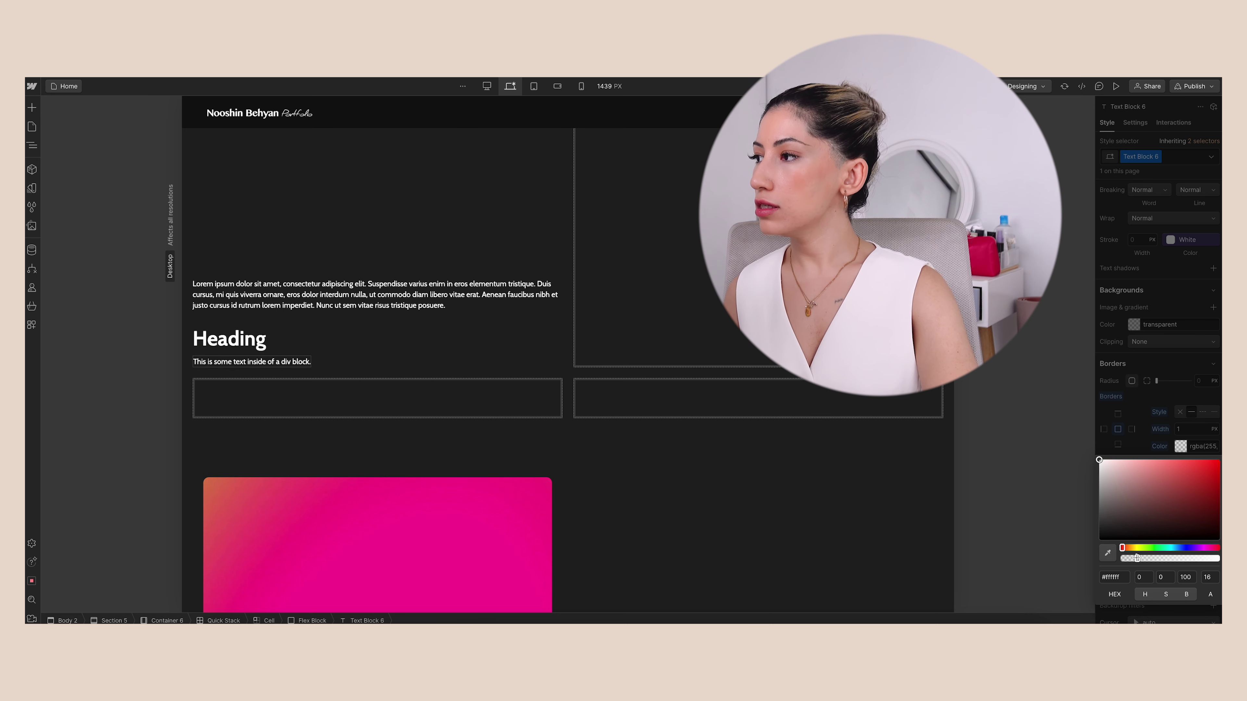
{"action": "left_click", "coordinate": [1140, 446]}
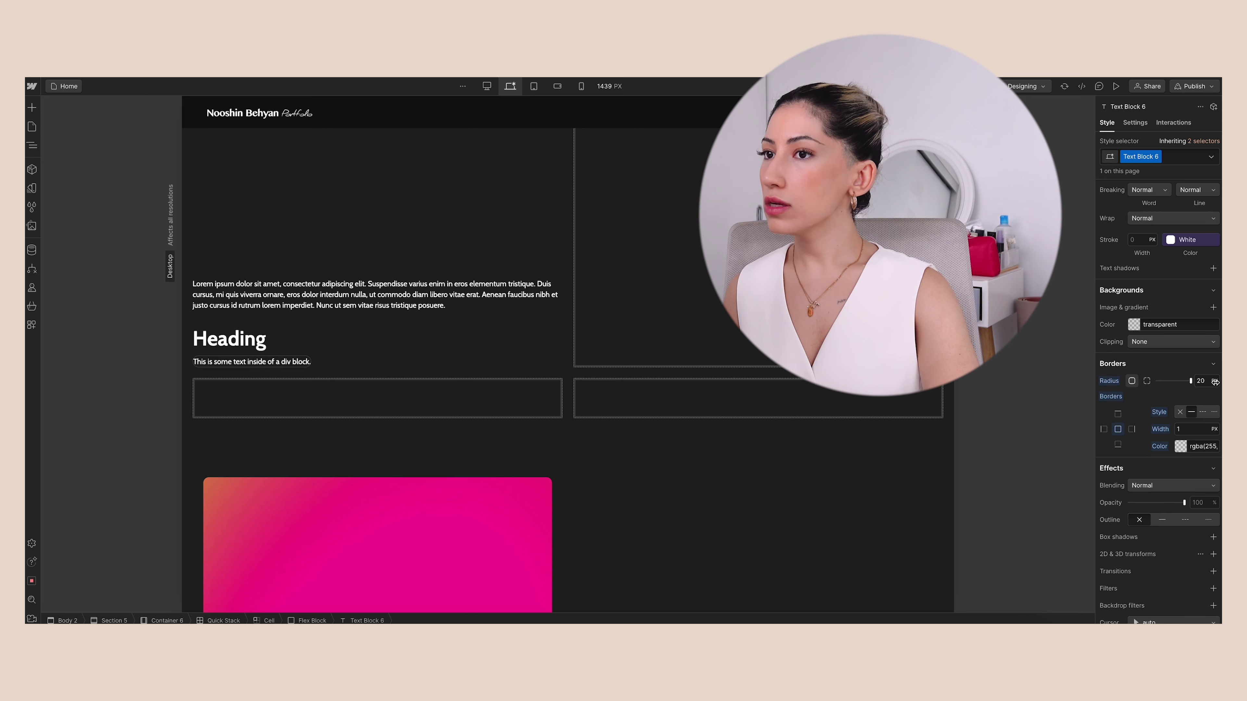
{"action": "scroll", "coordinate": [1129, 396], "scroll_direction": "up", "scroll_amount": 10}
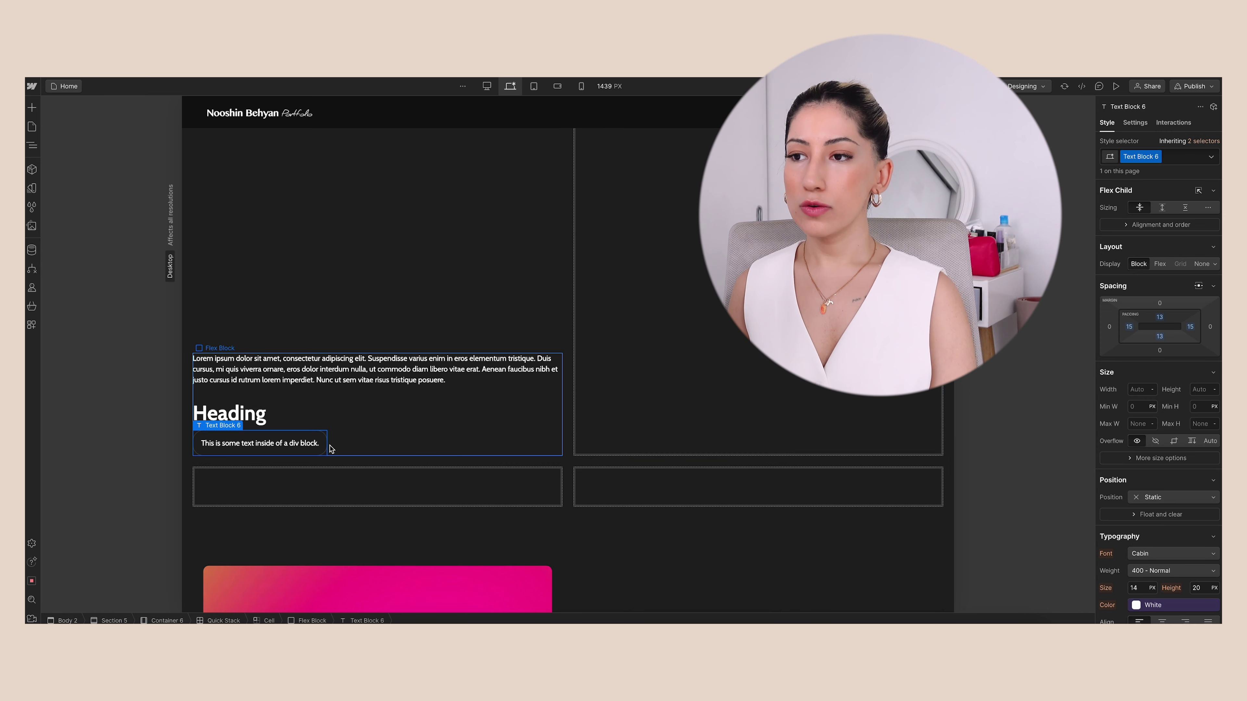
{"action": "scroll", "coordinate": [331, 448], "scroll_direction": "down", "scroll_amount": 10}
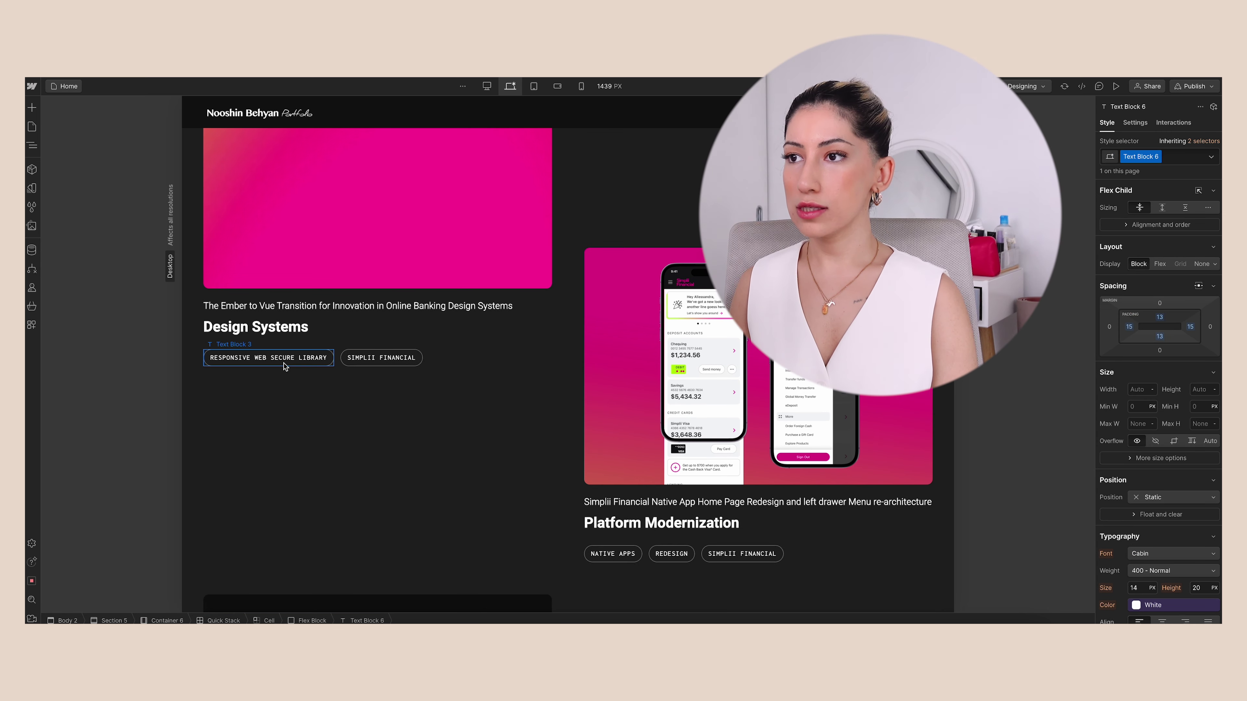
{"action": "scroll", "coordinate": [328, 357], "scroll_direction": "up", "scroll_amount": 3}
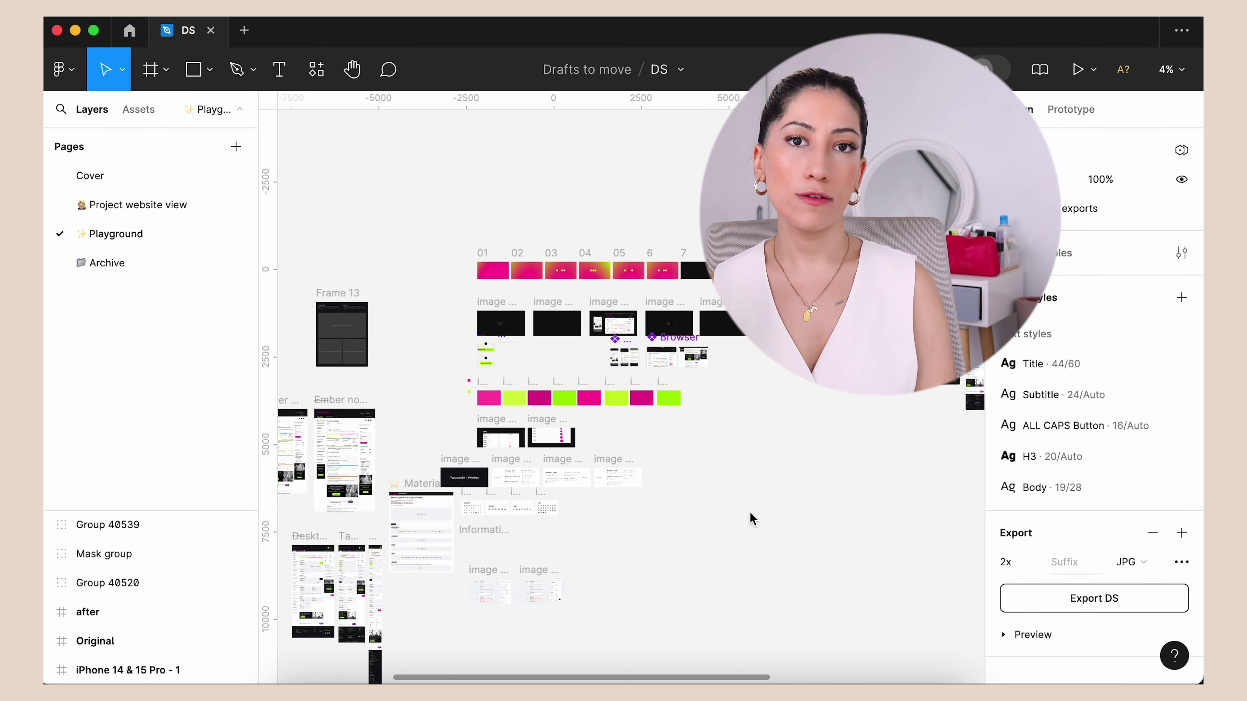
- In Figma's prototype view, inspect the background-animation connection's 100ms After delay with Smart animate
{"action": "scroll", "coordinate": [750, 518], "scroll_direction": "right", "scroll_amount": 3}
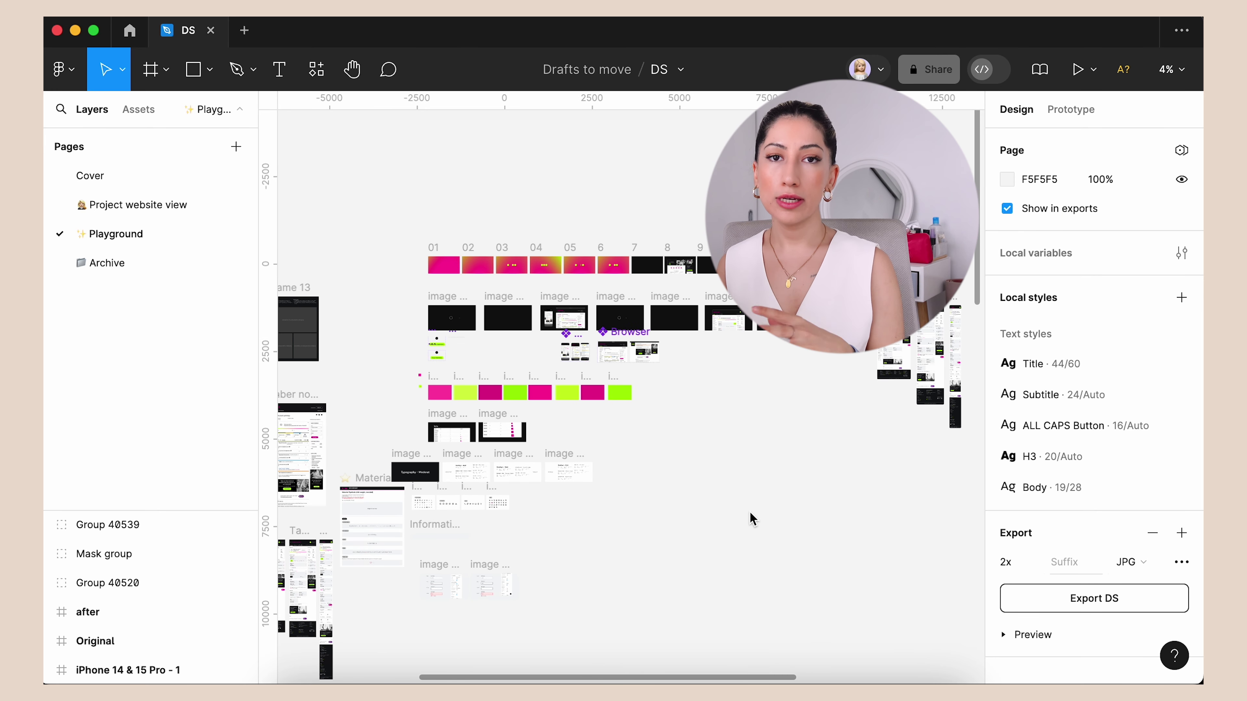
{"action": "key", "text": "shift+e"}
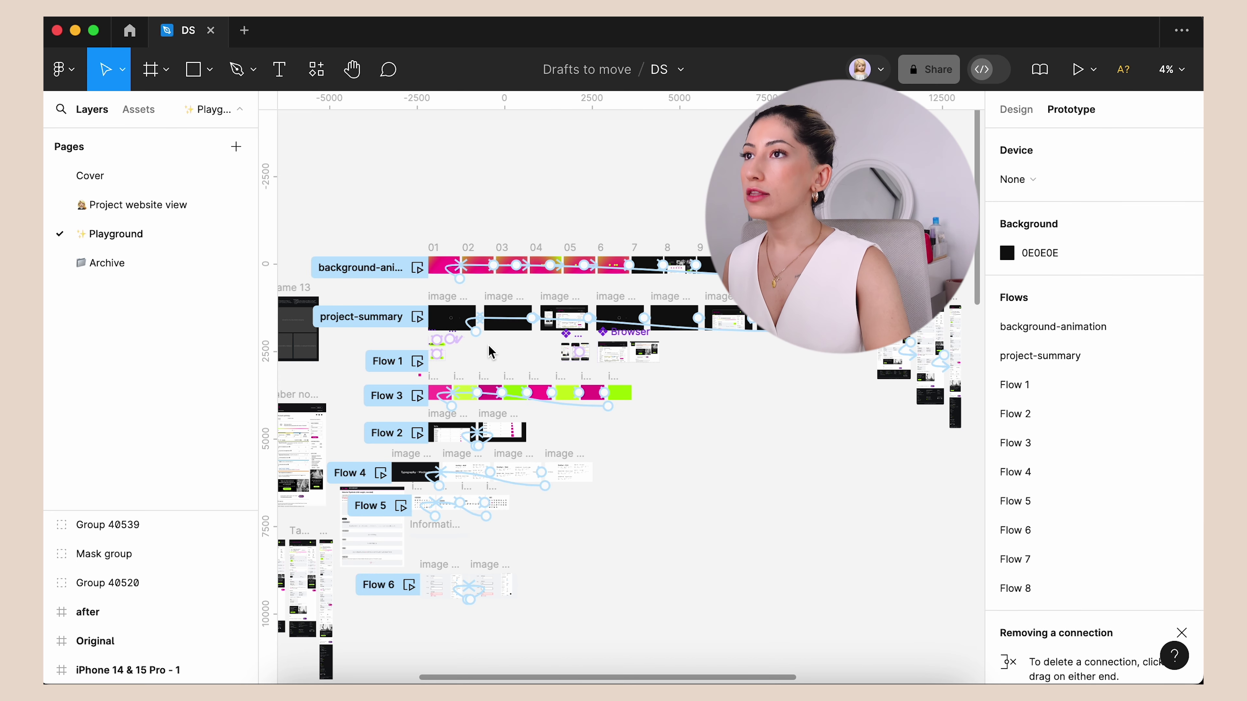
{"action": "scroll", "coordinate": [489, 351], "scroll_direction": "up", "scroll_amount": 5}
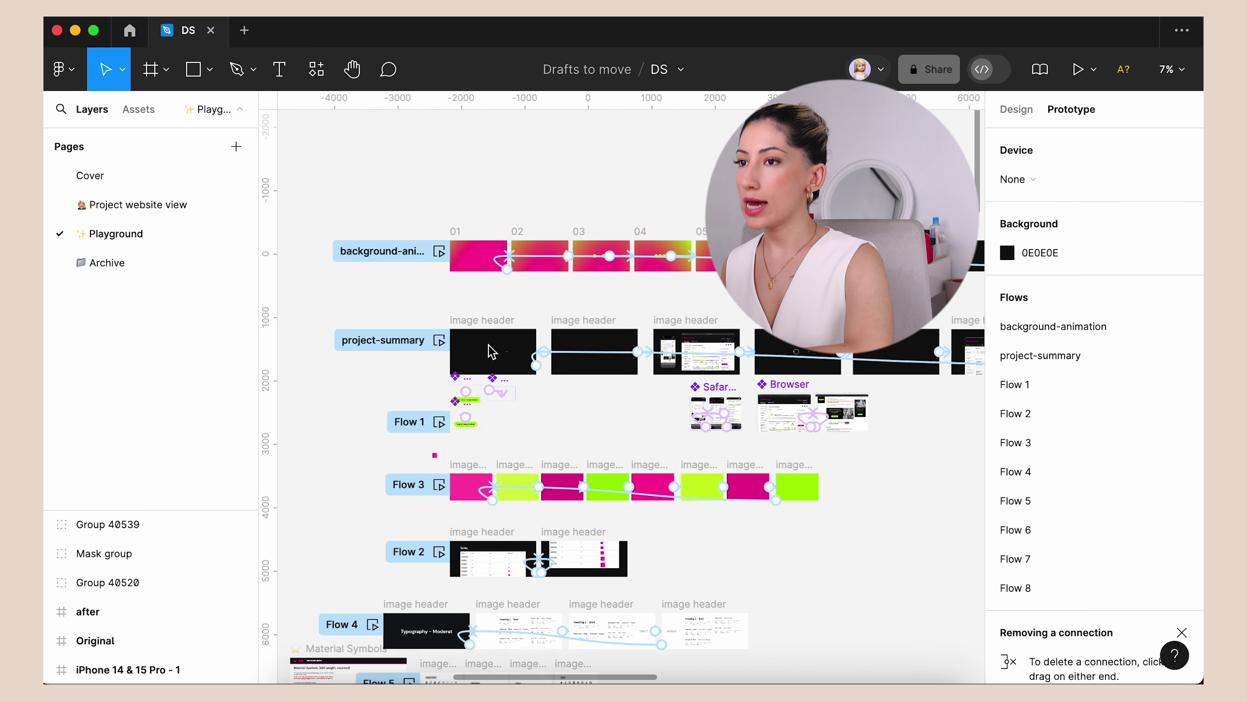
{"action": "scroll", "coordinate": [491, 352], "scroll_direction": "right", "scroll_amount": 8}
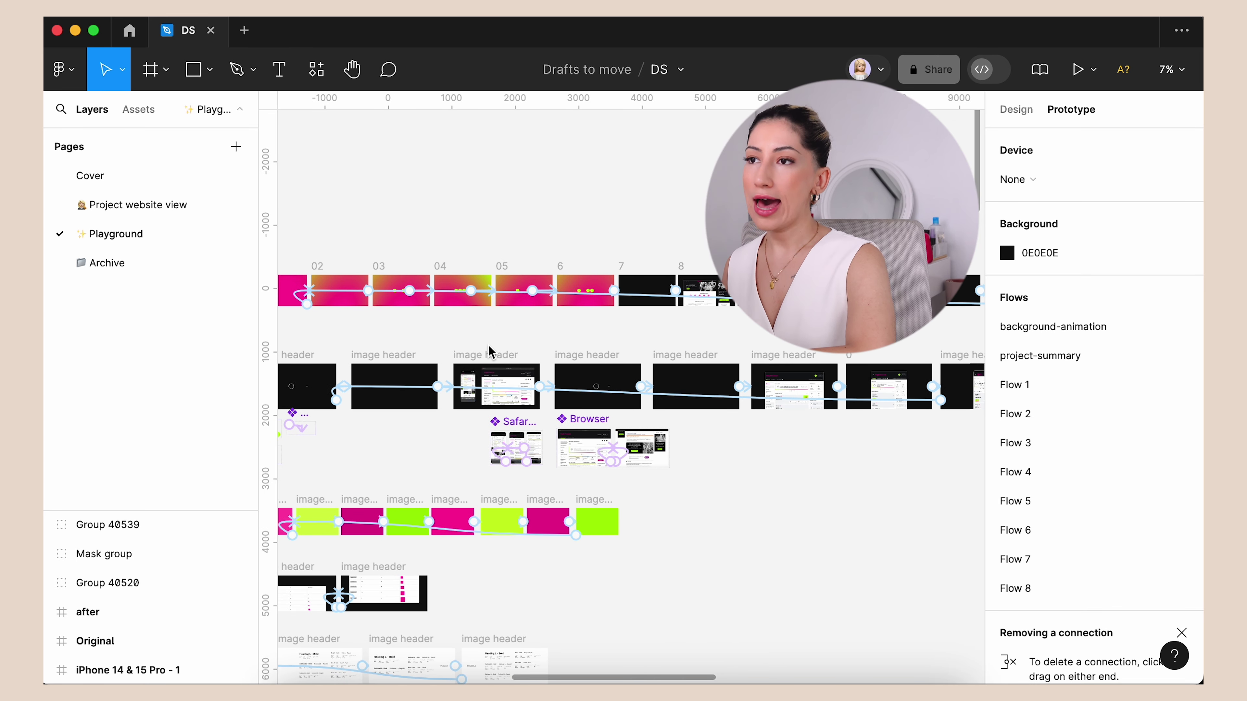
{"action": "scroll", "coordinate": [488, 350], "scroll_direction": "down", "scroll_amount": 3}
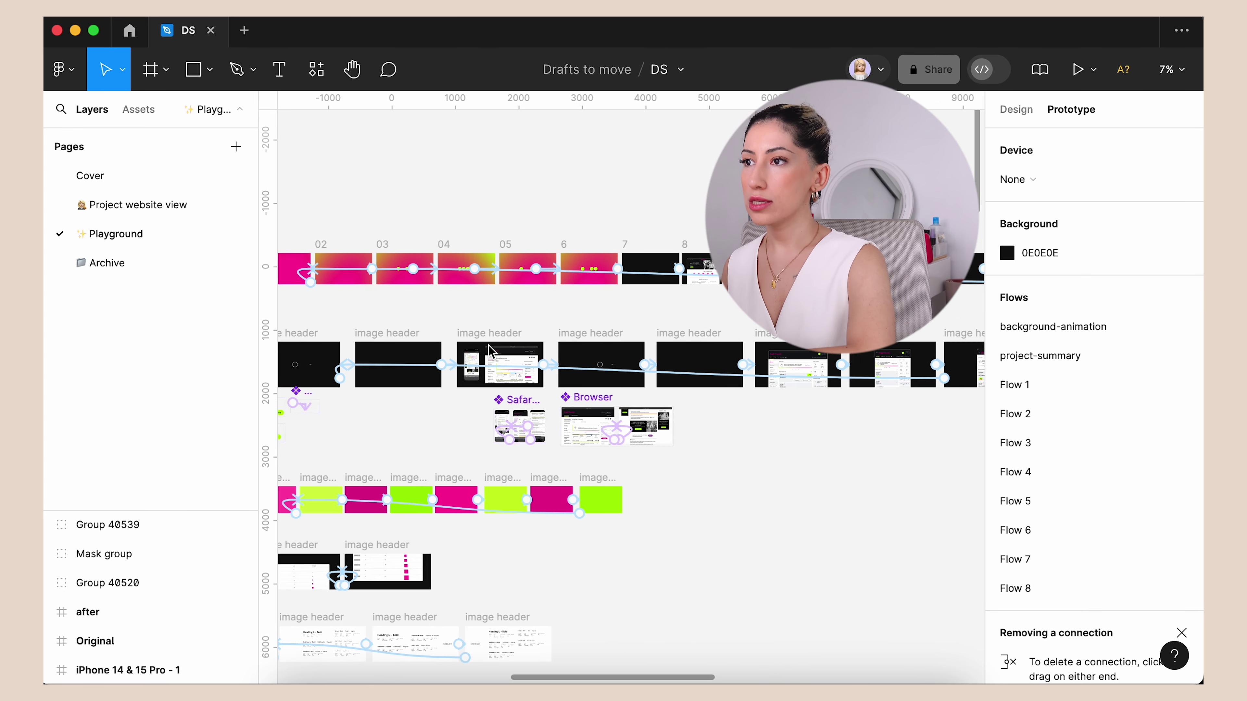
{"action": "scroll", "coordinate": [489, 347], "scroll_direction": "left", "scroll_amount": 8}
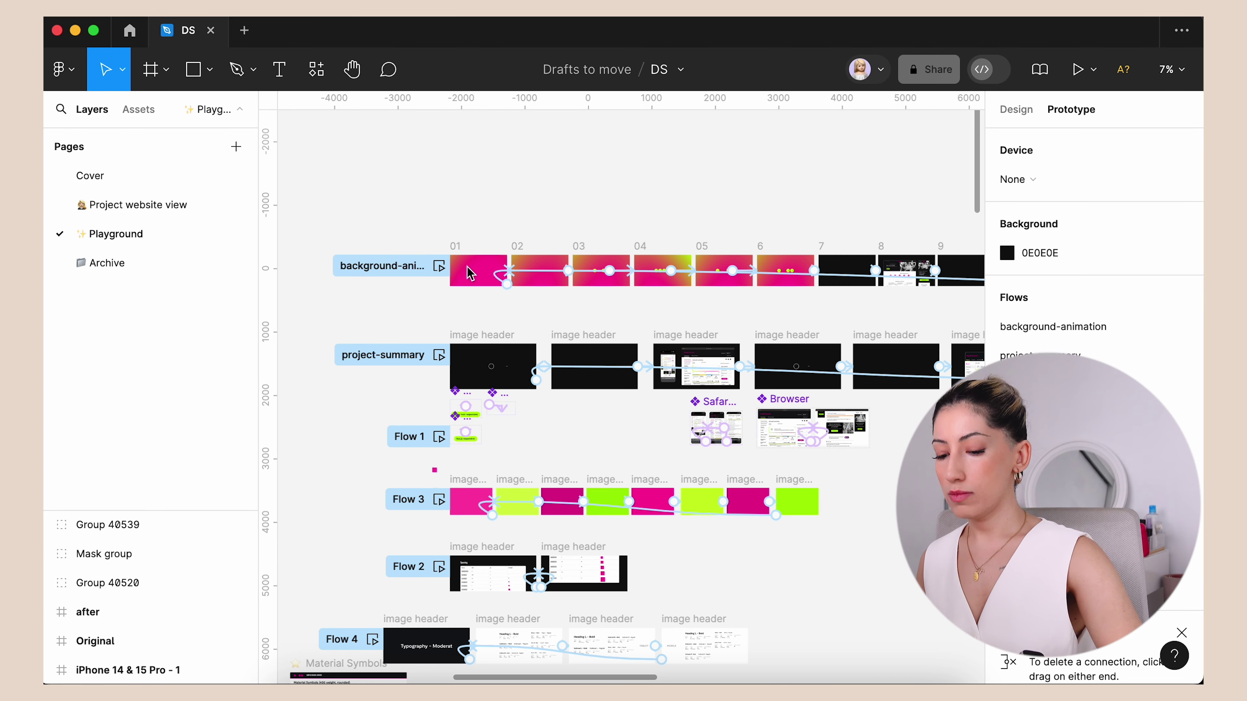
{"action": "scroll", "coordinate": [459, 223], "scroll_direction": "up", "scroll_amount": 5}
{"action": "left_click", "coordinate": [805, 247]}
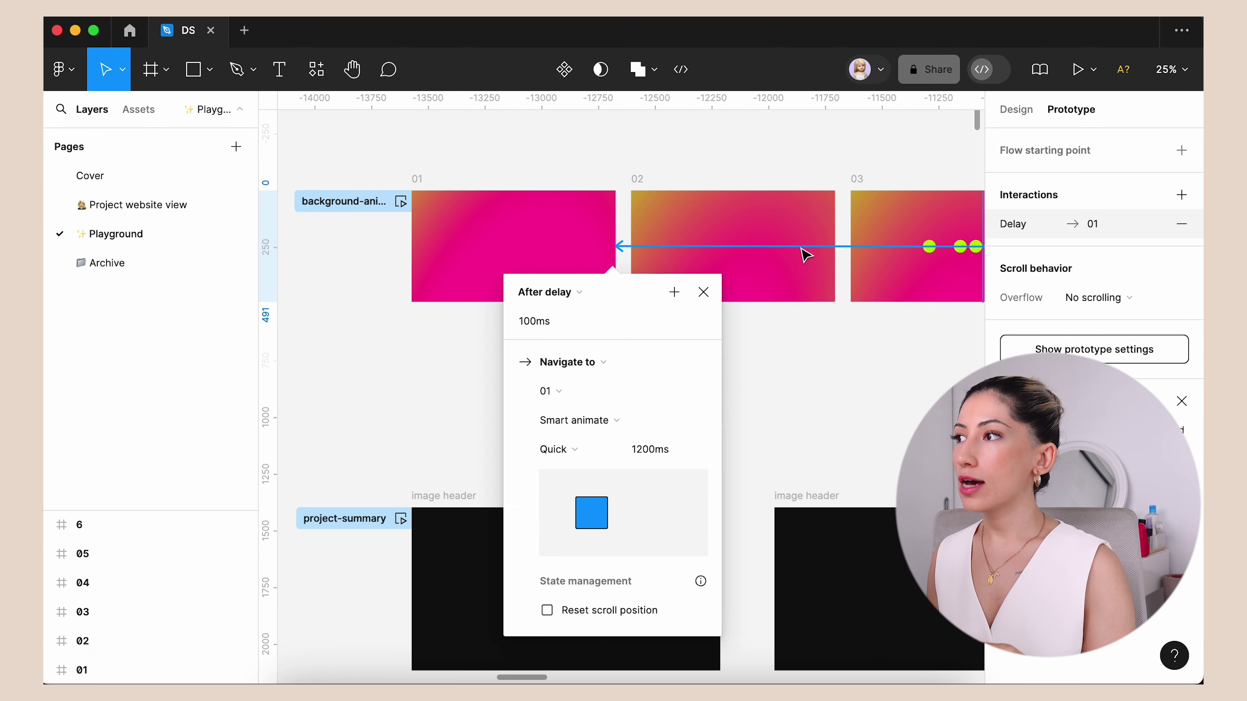
{"action": "scroll", "coordinate": [800, 361], "scroll_direction": "right", "scroll_amount": 4}
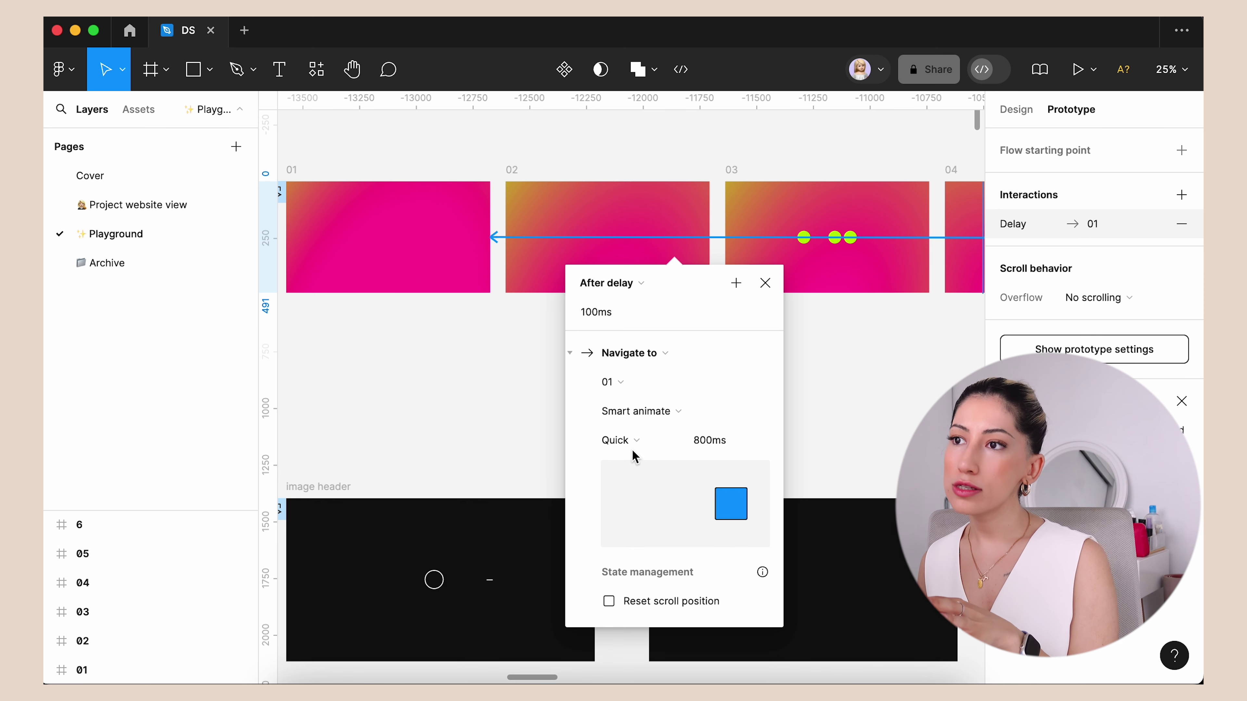
{"action": "left_click", "coordinate": [766, 283]}
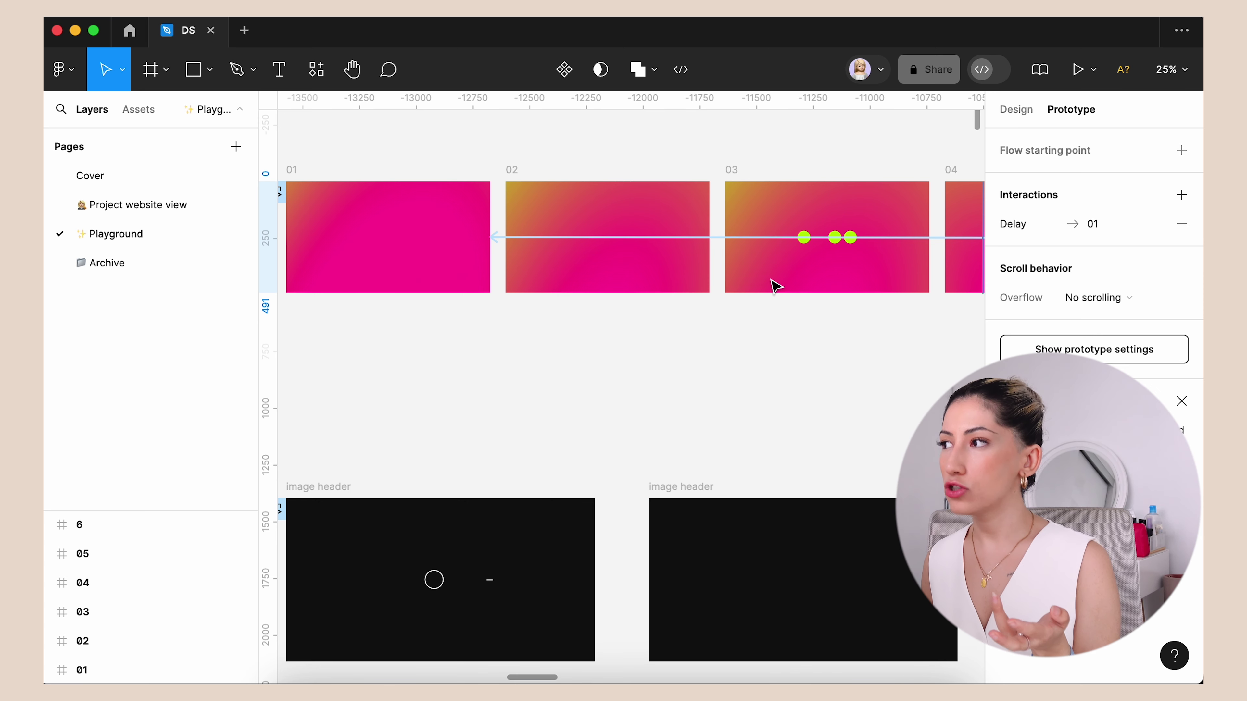
{"action": "scroll", "coordinate": [733, 375], "scroll_direction": "down", "scroll_amount": 2}
{"action": "left_click", "coordinate": [414, 239]}
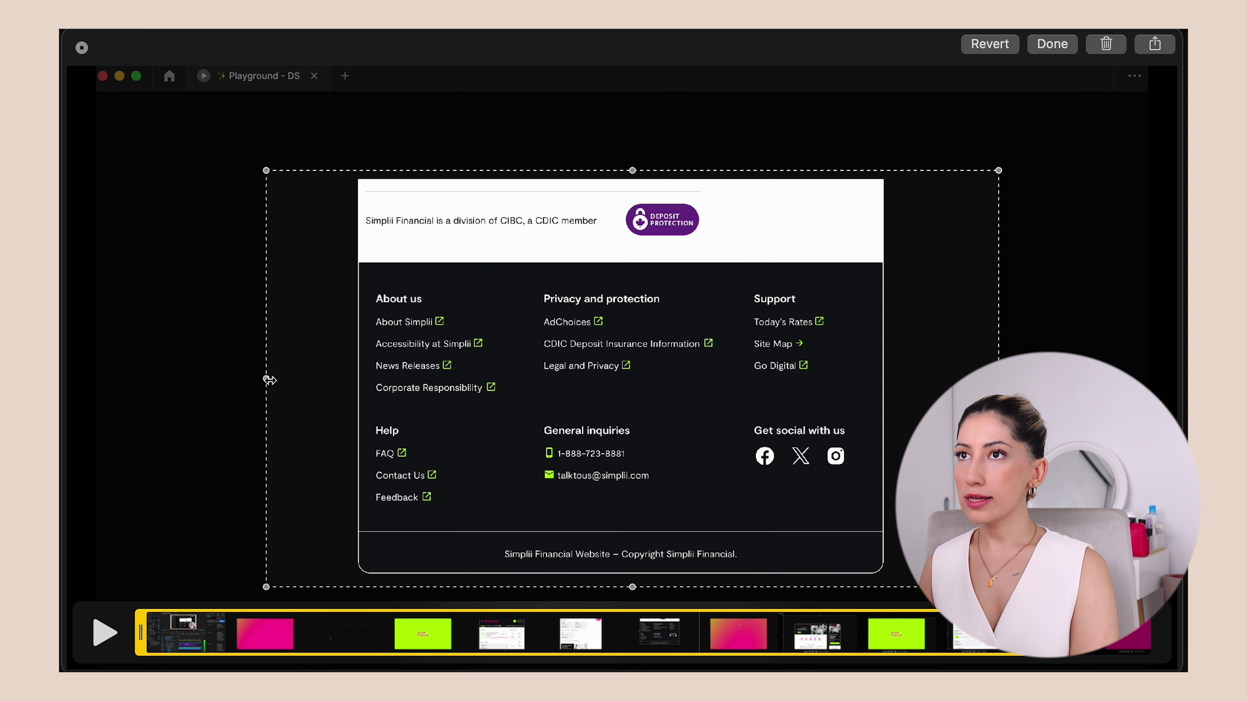
- Crop the recording to the prototype frame and trim it from 00:05.28 to 00:12.51
{"action": "left_click_drag", "start_coordinate": [267, 376], "coordinate": [269, 379]}
{"action": "left_click_drag", "start_coordinate": [137, 641], "coordinate": [237, 629]}
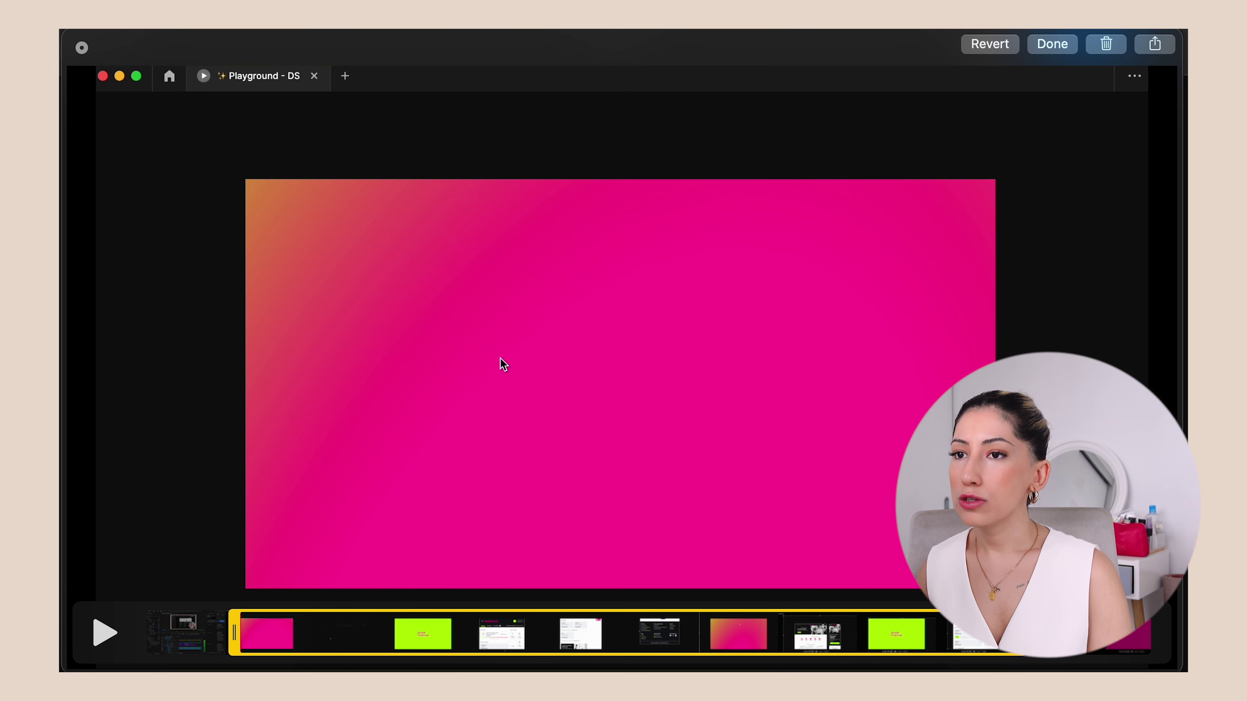
{"action": "left_click_drag", "start_coordinate": [1020, 633], "coordinate": [571, 623]}
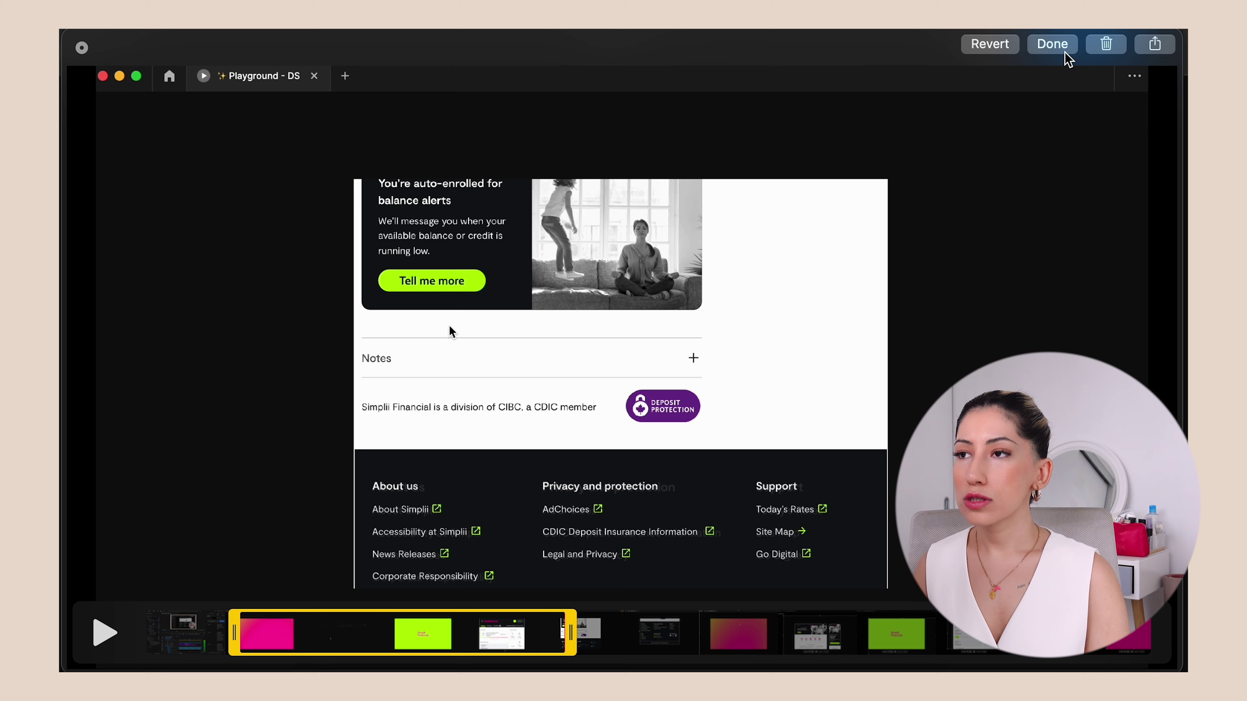
{"action": "left_click", "coordinate": [1051, 44]}
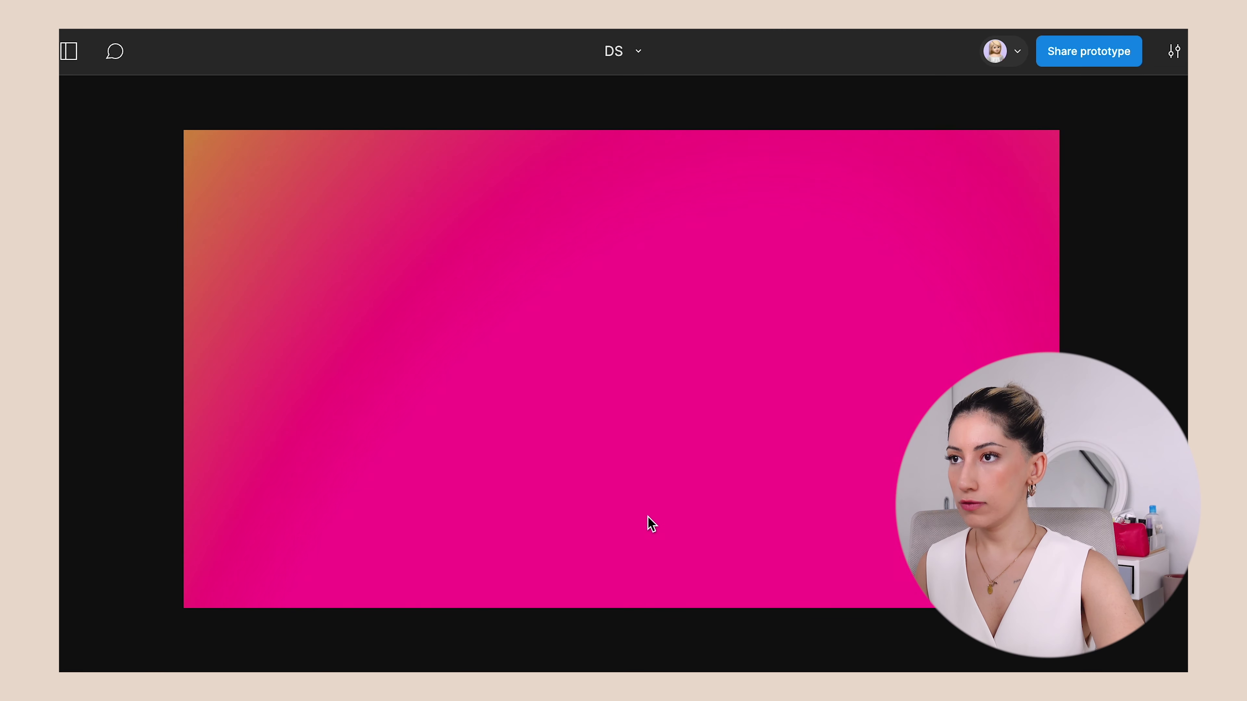
- Switch to the Desktop files to locate the newly saved .mov screen recording
{"action": "key", "text": "super+Tab"}
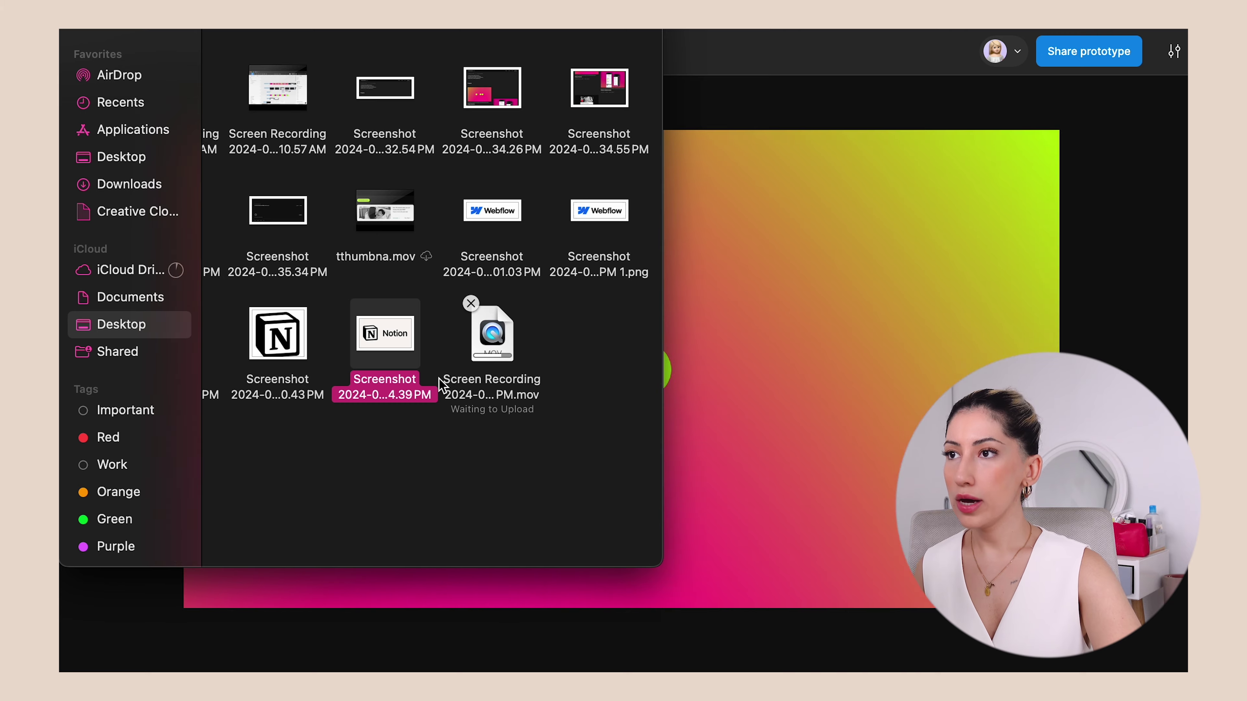
{"action": "scroll", "coordinate": [432, 388], "scroll_direction": "right", "scroll_amount": 1}
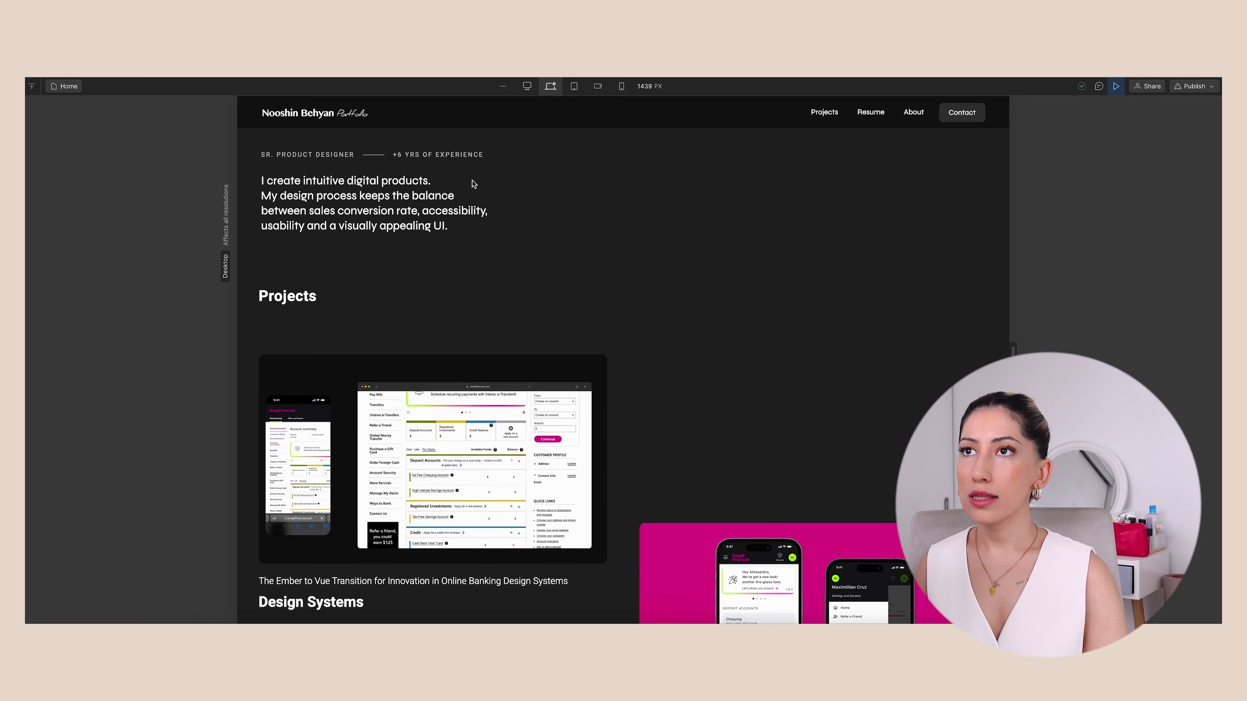
- Scroll to the Projects section to watch the Design Systems card's video thumbnail play
{"action": "scroll", "coordinate": [478, 292], "scroll_direction": "down", "scroll_amount": 5}
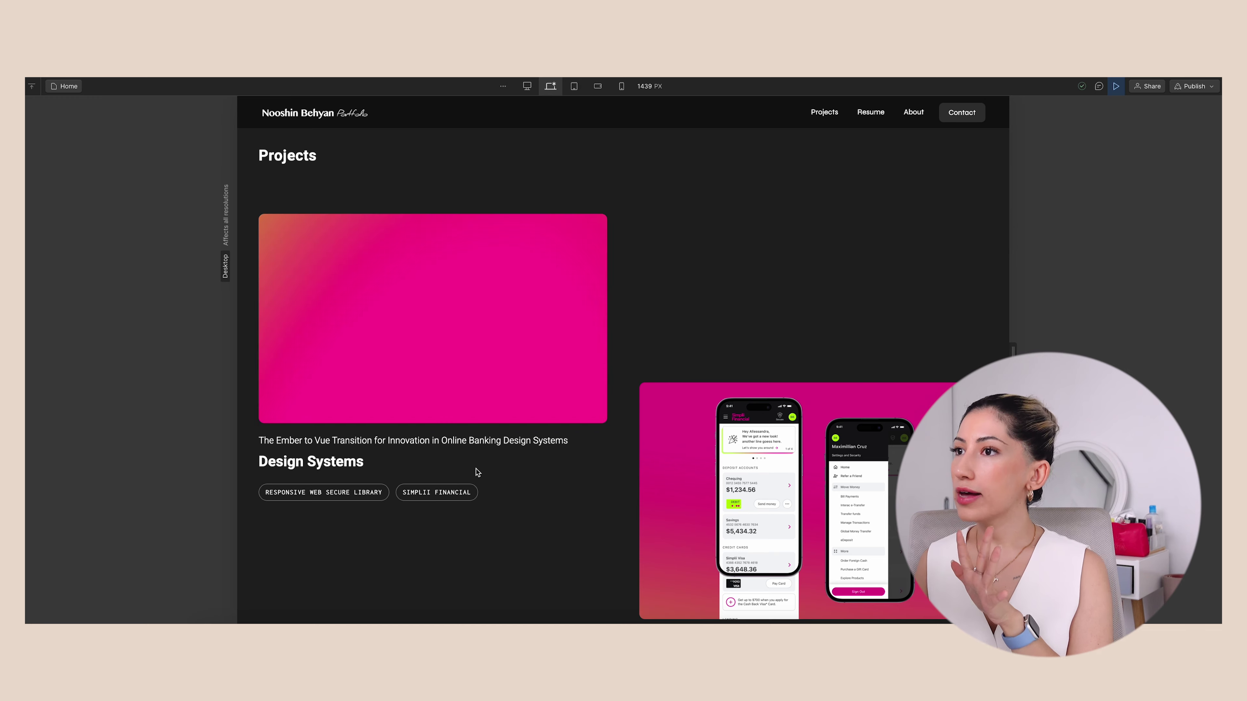
{"action": "scroll", "coordinate": [476, 472], "scroll_direction": "down", "scroll_amount": 2}
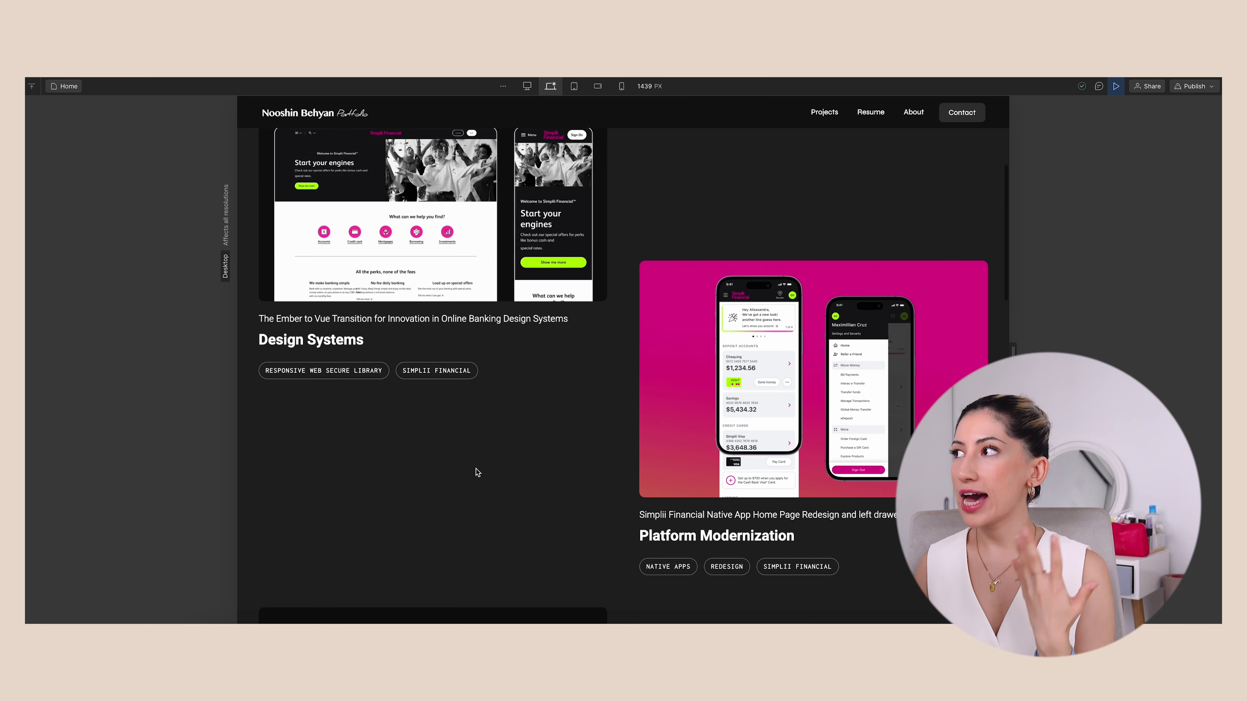
{"action": "scroll", "coordinate": [476, 472], "scroll_direction": "up", "scroll_amount": 1}
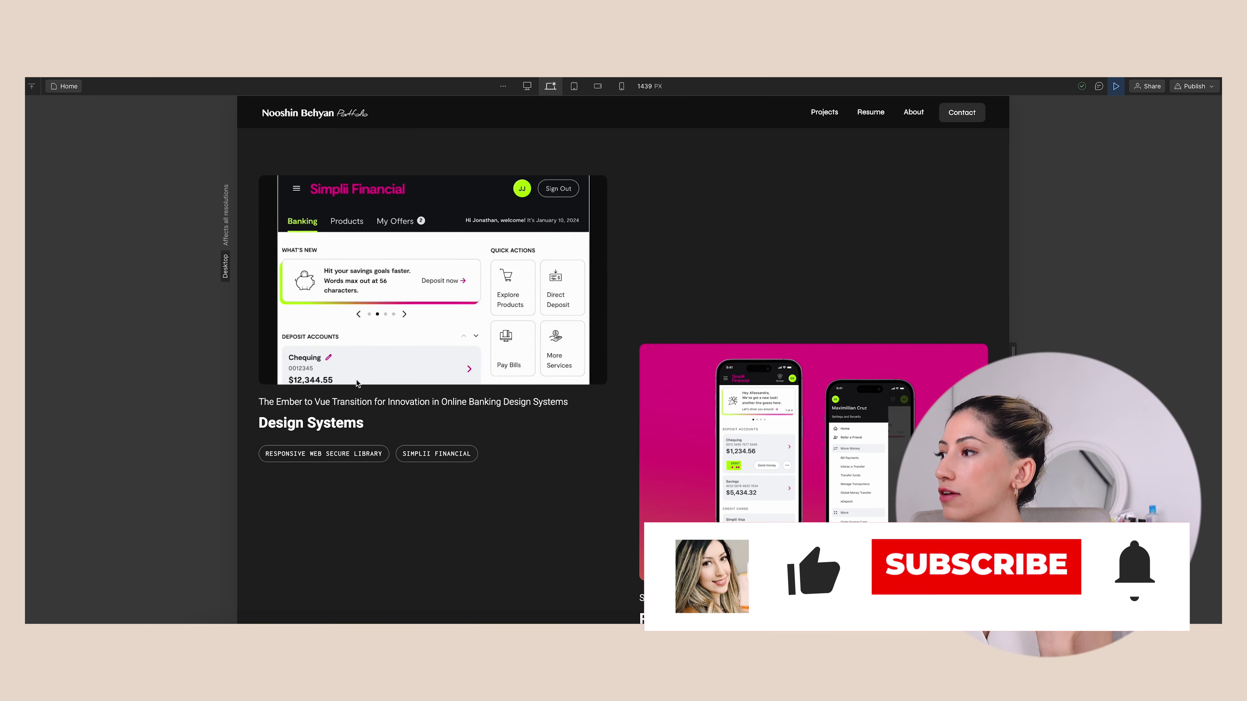